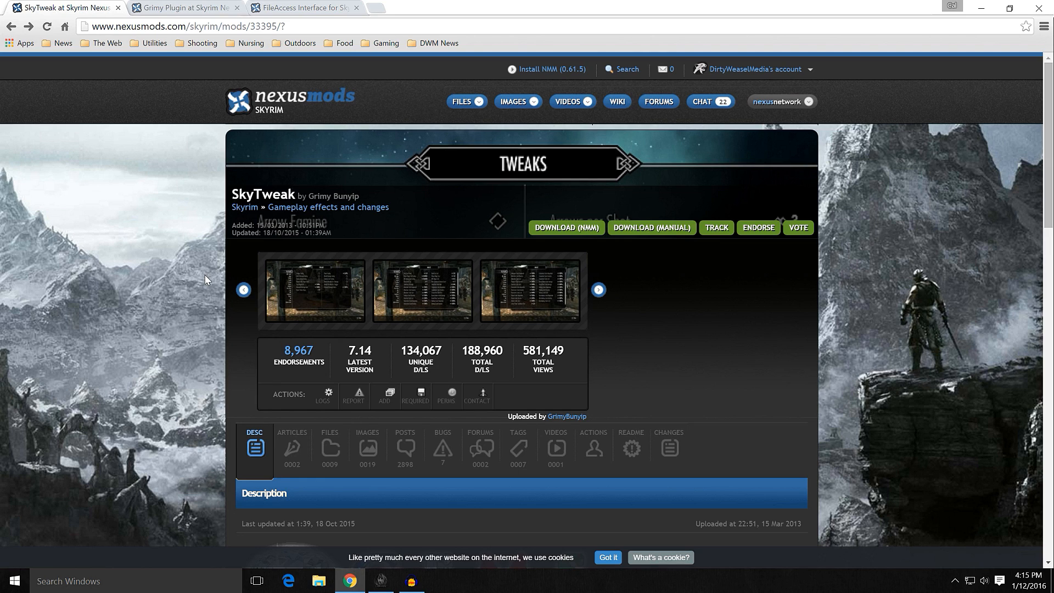
Review the SkyTweak mod page, including its summary, description, requirements and compatibility notes
scroll(205, 276, "down", 3)
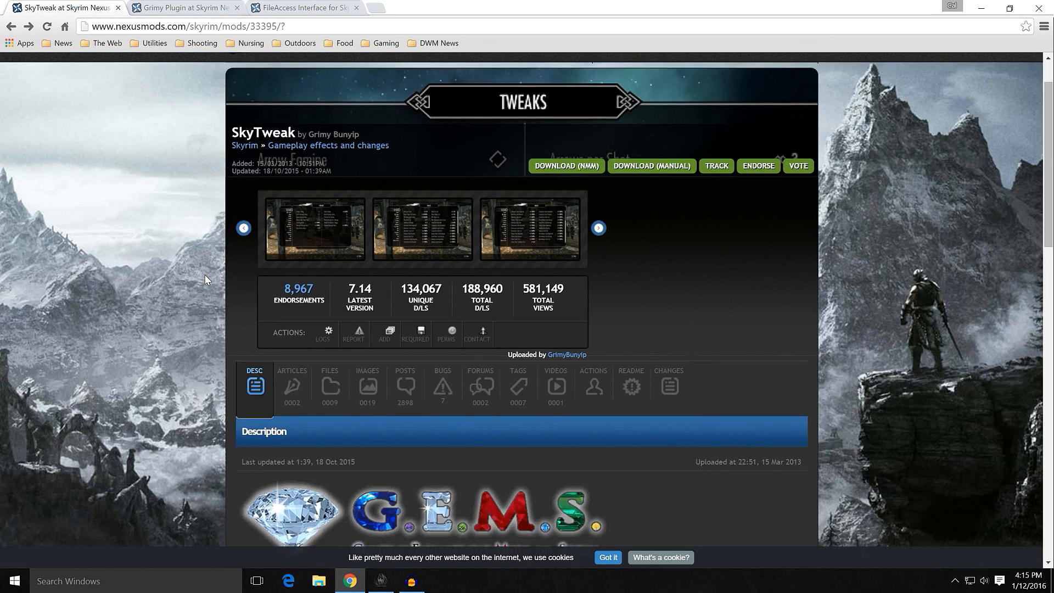
scroll(204, 276, "up", 2)
scroll(205, 279, "up", 1)
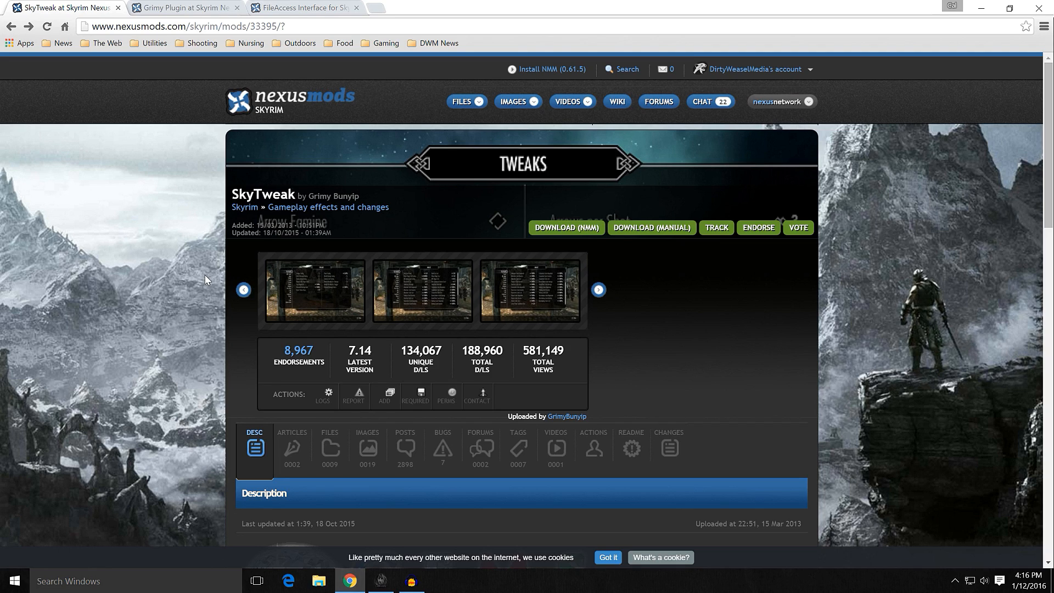
scroll(205, 276, "down", 2)
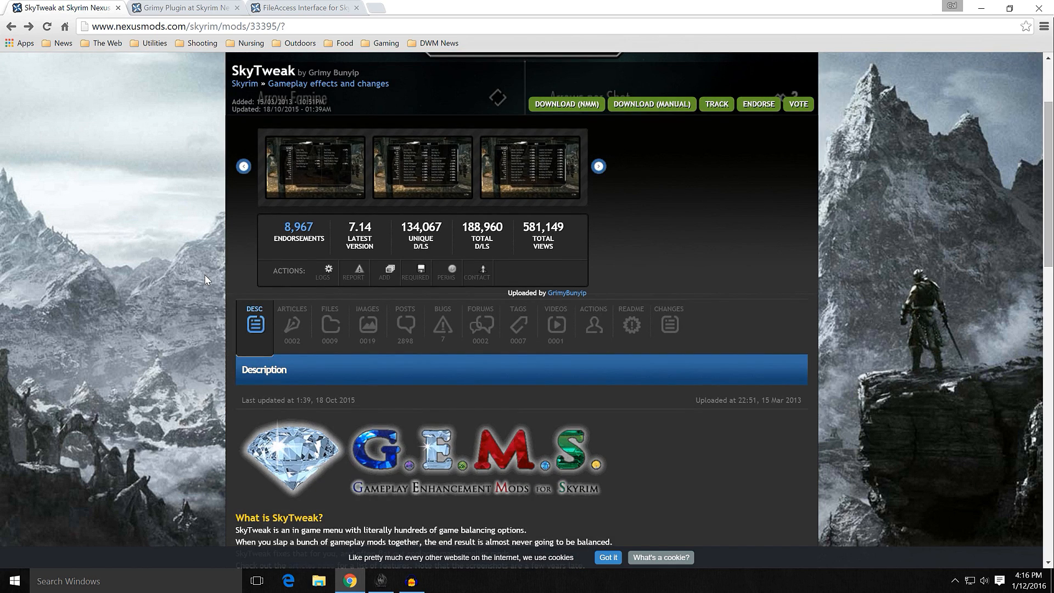
scroll(205, 279, "down", 3)
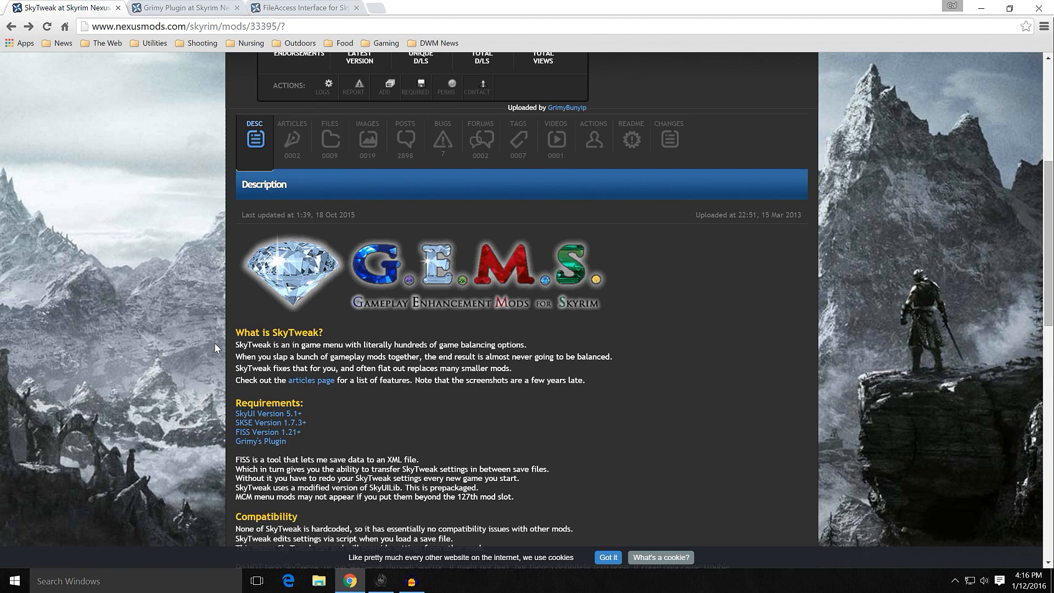
scroll(215, 344, "up", 5)
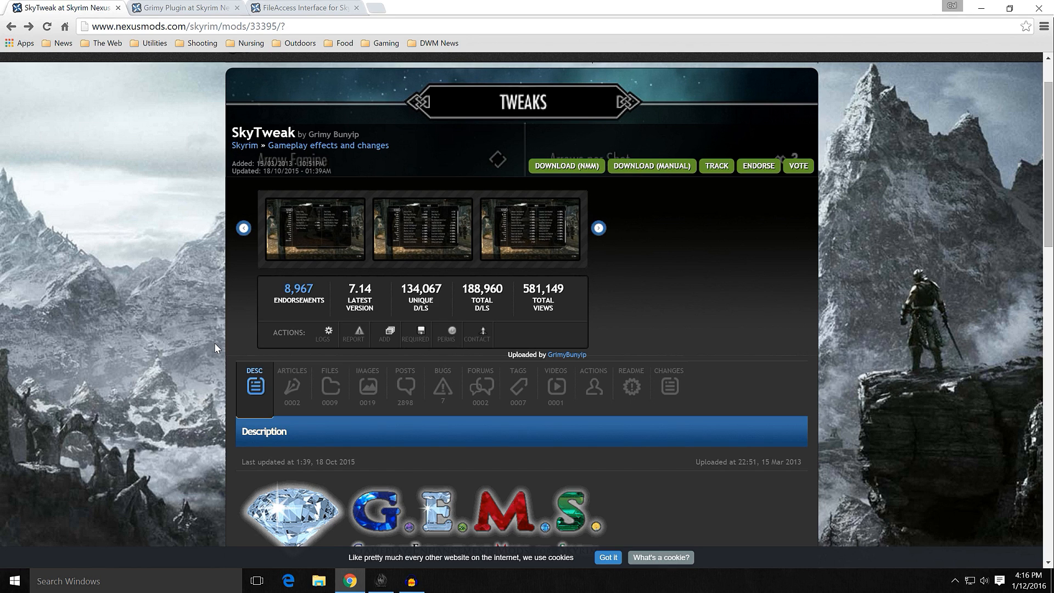
scroll(214, 343, "down", 5)
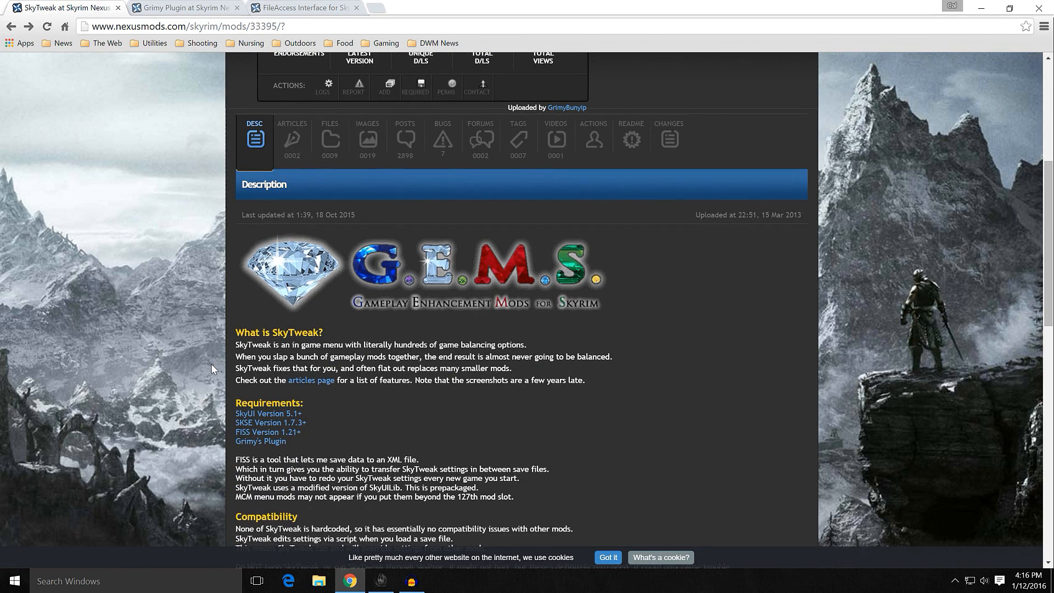
scroll(211, 363, "down", 2)
scroll(210, 364, "down", 2)
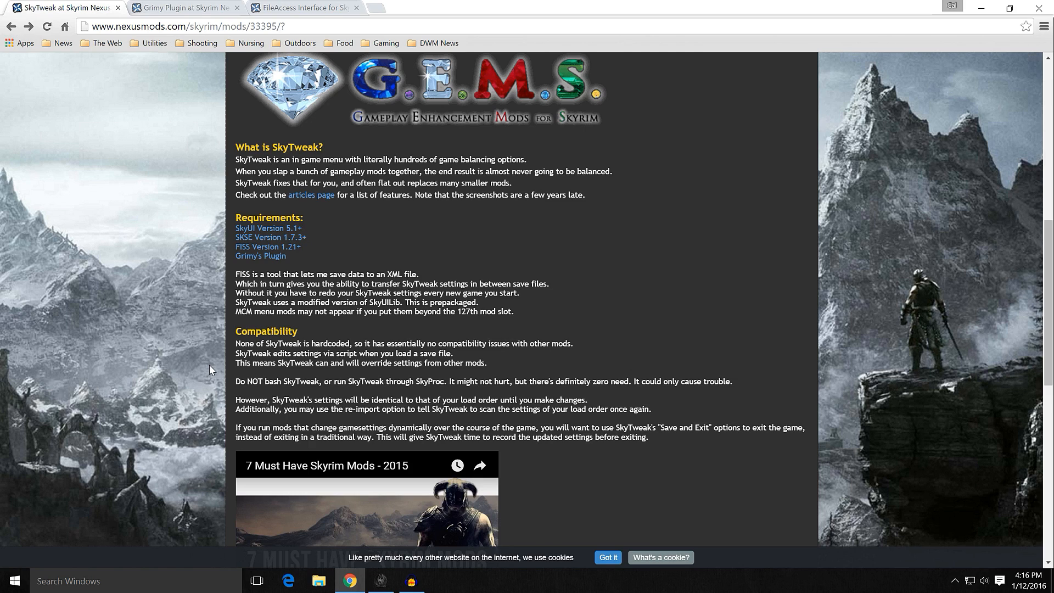
scroll(209, 364, "up", 2)
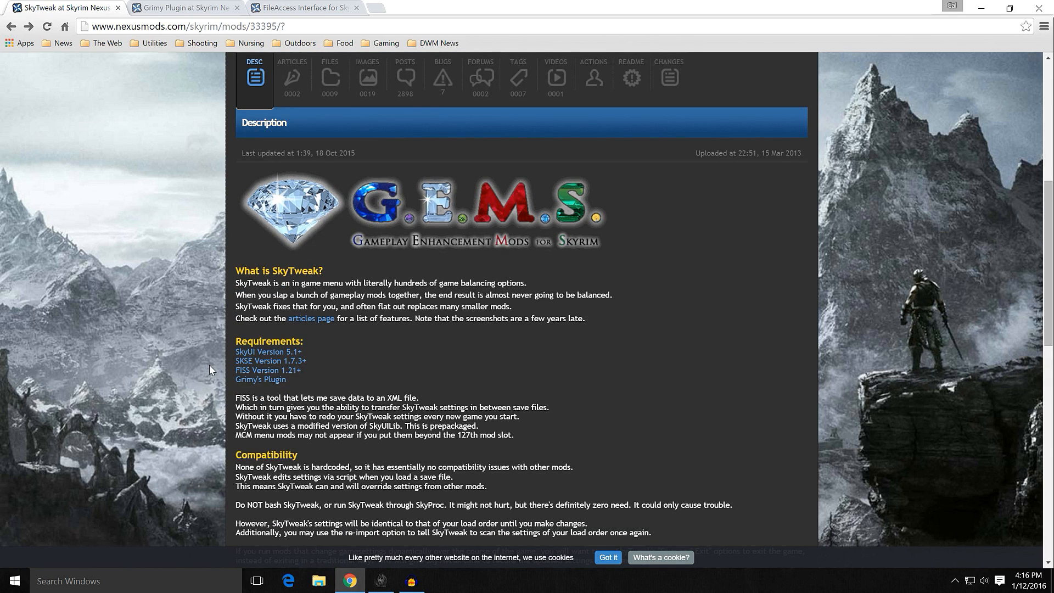
scroll(209, 369, "down", 1)
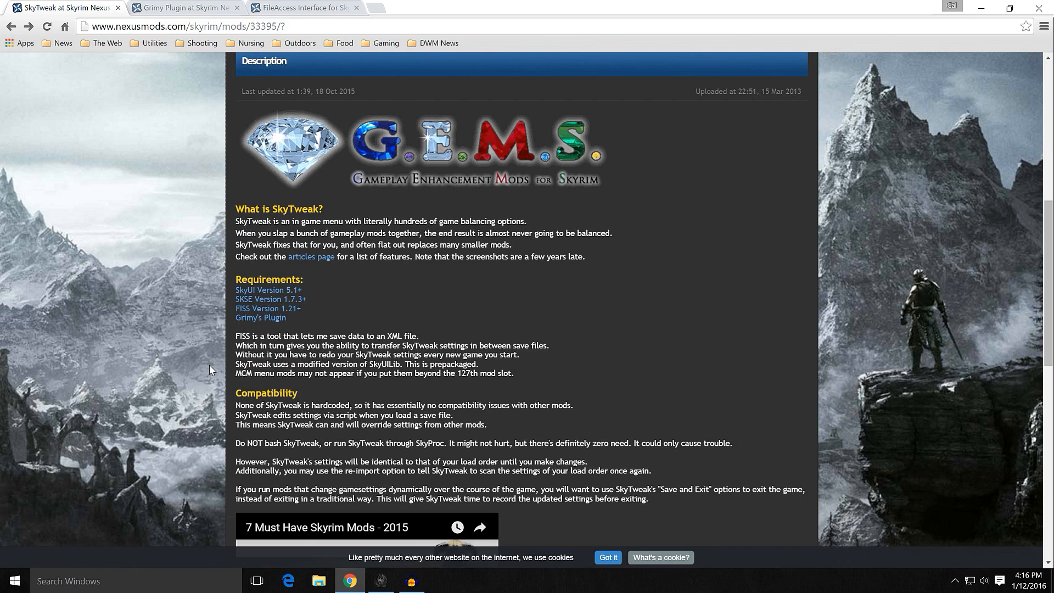
Open the "List of Options" article from the SkyTweak mod's articles
scroll(210, 364, "up", 6)
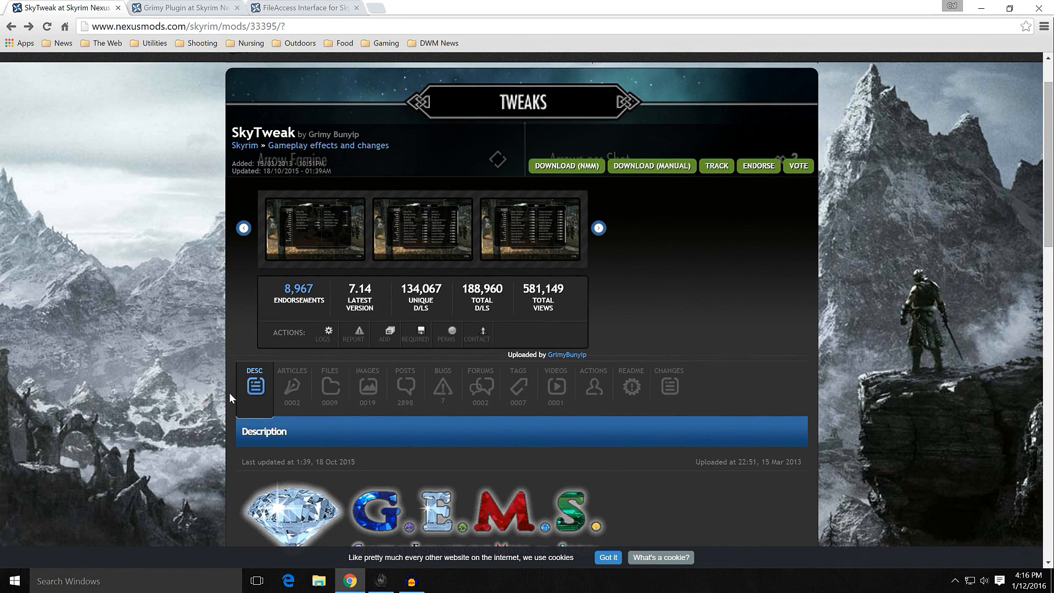
left_click(290, 392)
scroll(209, 362, "down", 4)
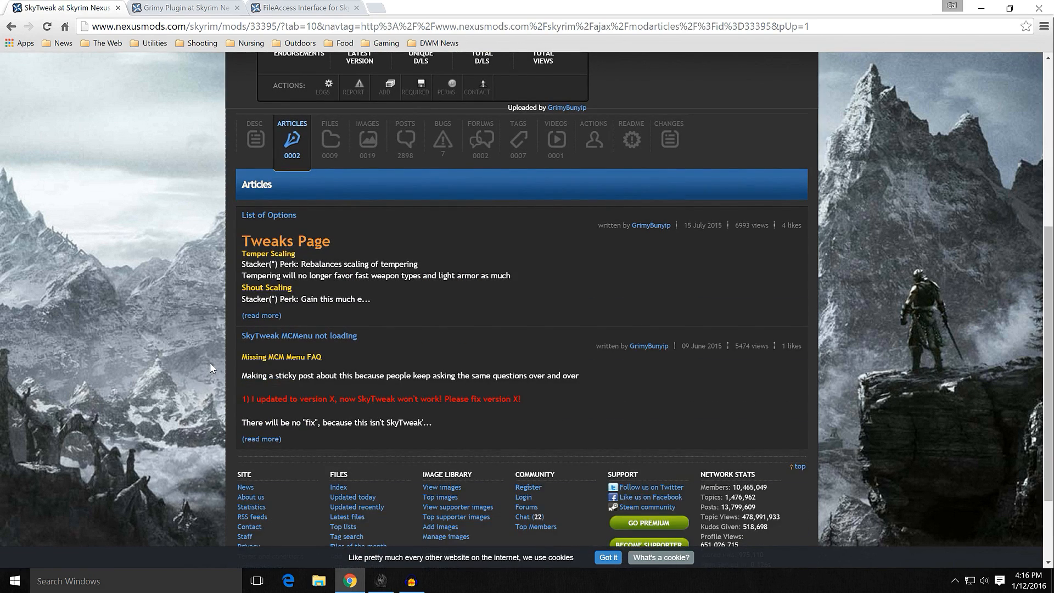
left_click(270, 218)
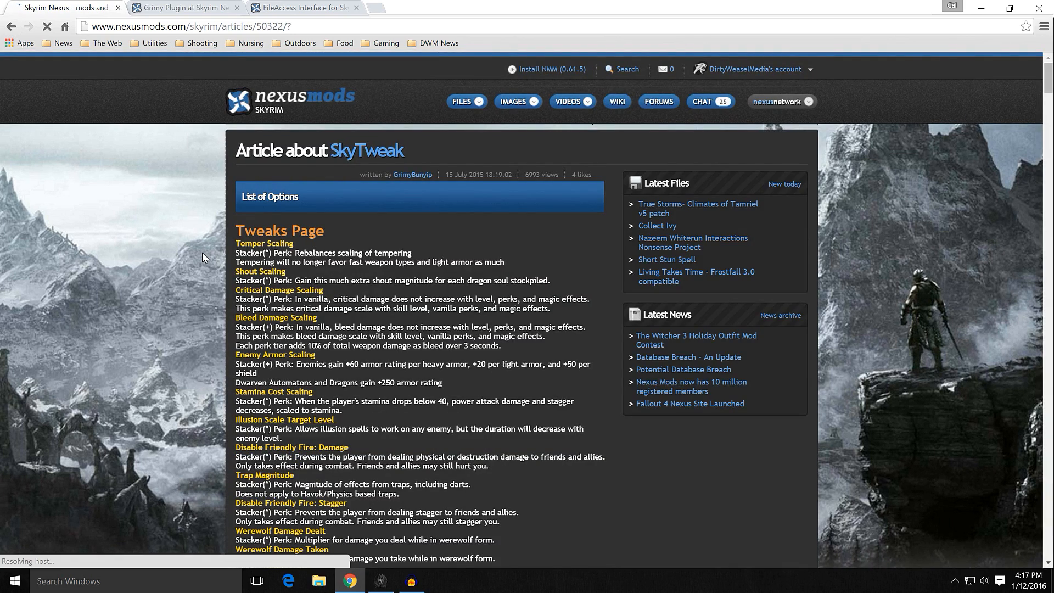
Read through the Tweaks, Magic and Combat page options in the article
scroll(220, 268, "down", 3)
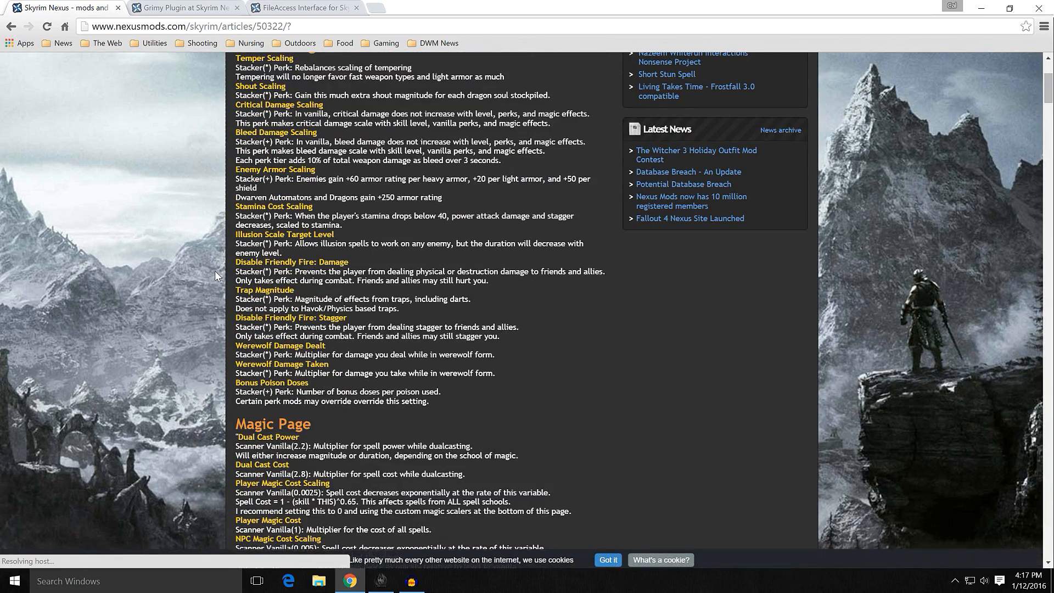
scroll(215, 271, "down", 6)
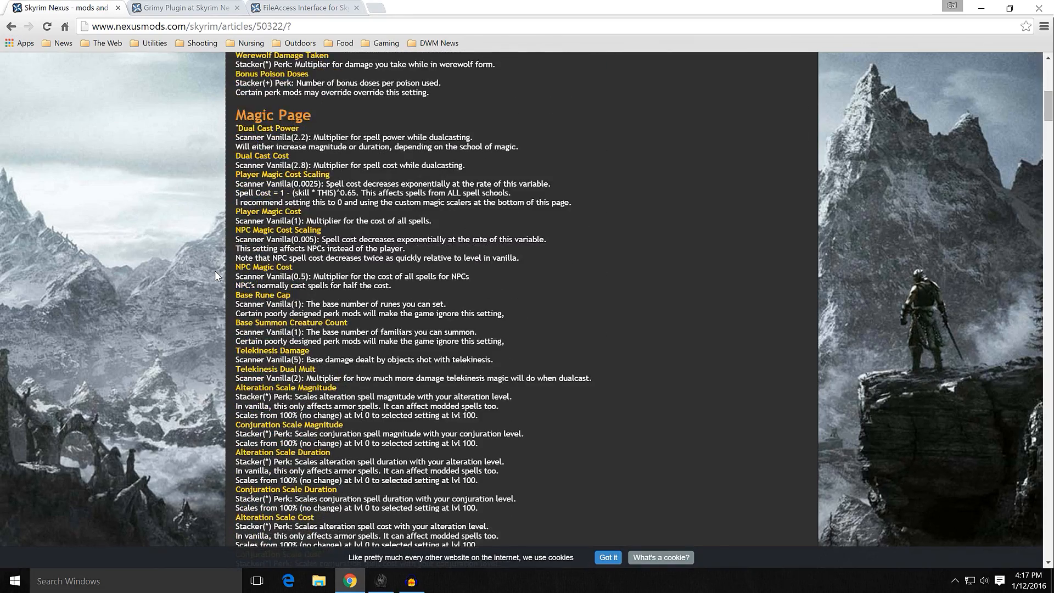
scroll(215, 271, "down", 15)
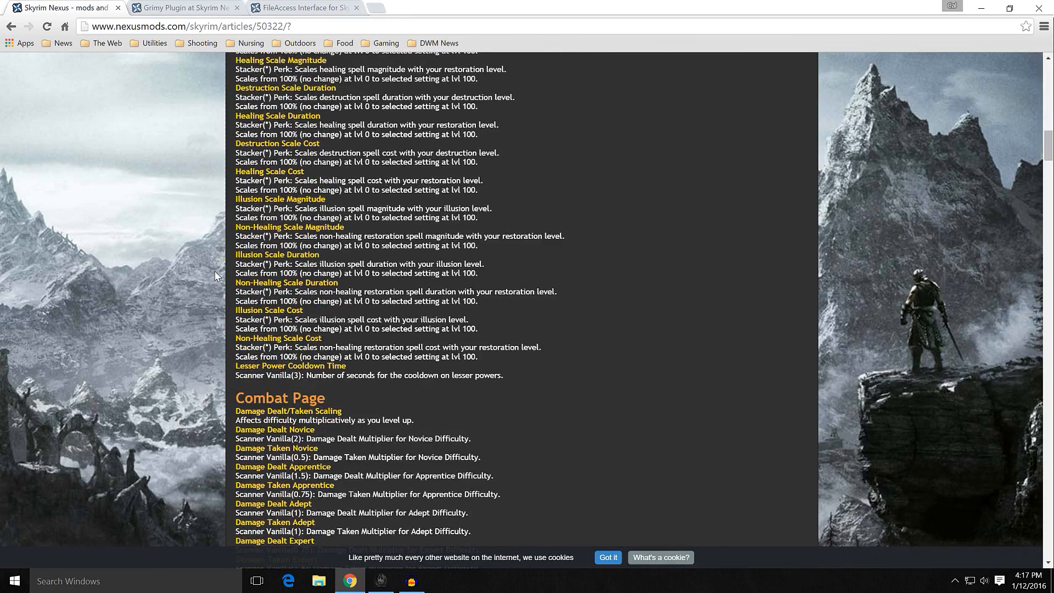
scroll(215, 274, "up", 4)
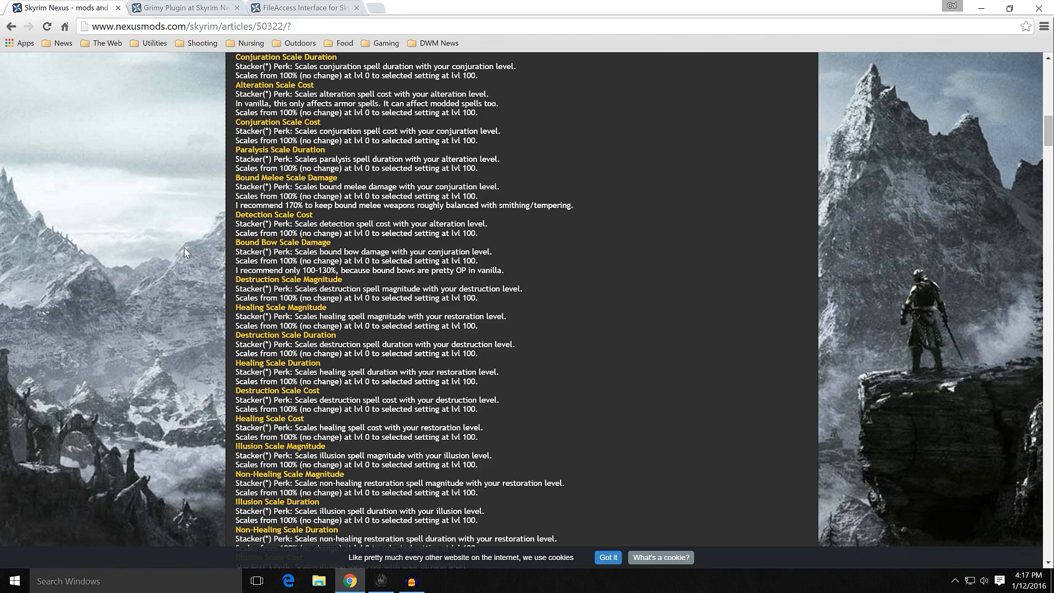
scroll(225, 345, "down", 5)
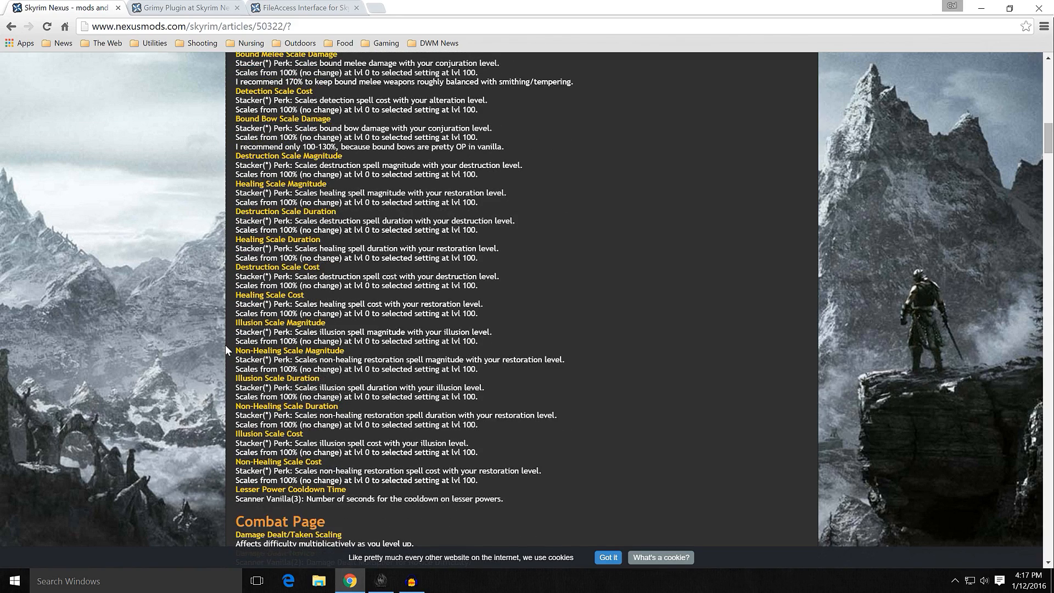
scroll(215, 344, "down", 4)
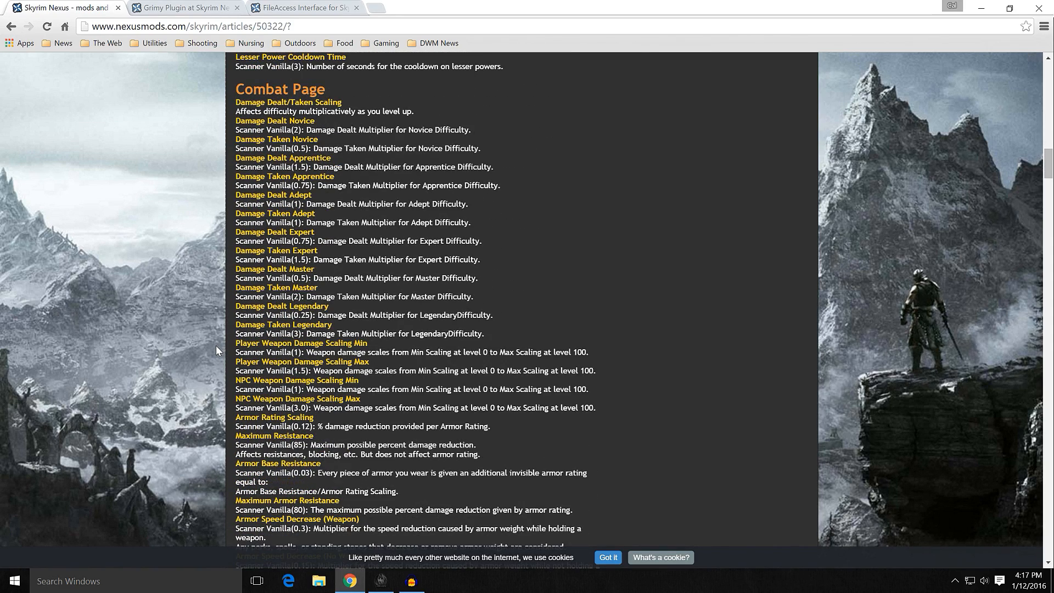
scroll(216, 340, "down", 1)
scroll(216, 340, "down", 13)
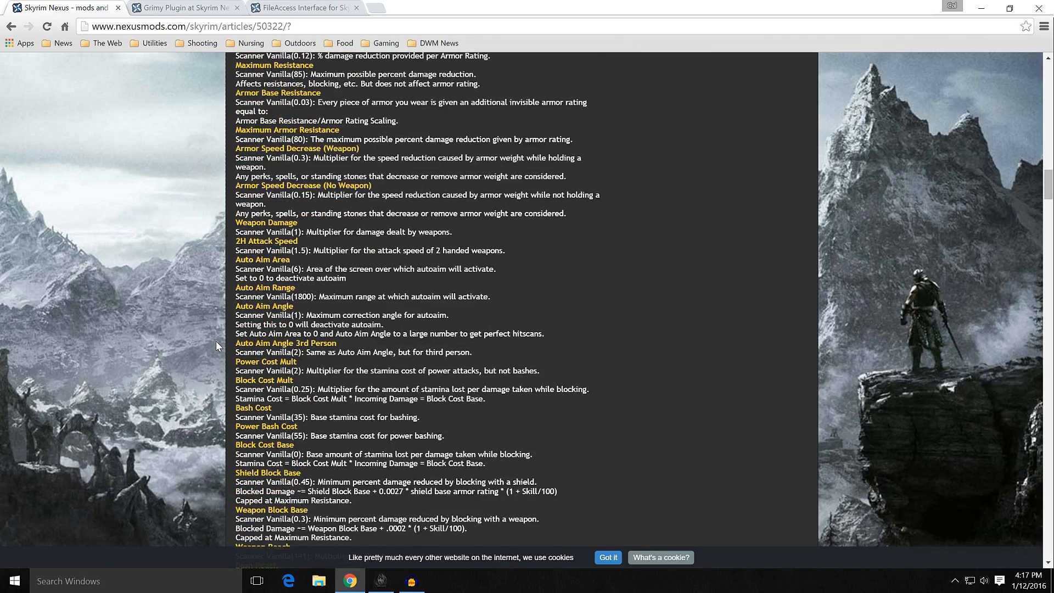
Examine the Stealth page options and the sections that follow, up to the Vendor page
scroll(215, 337, "down", 2)
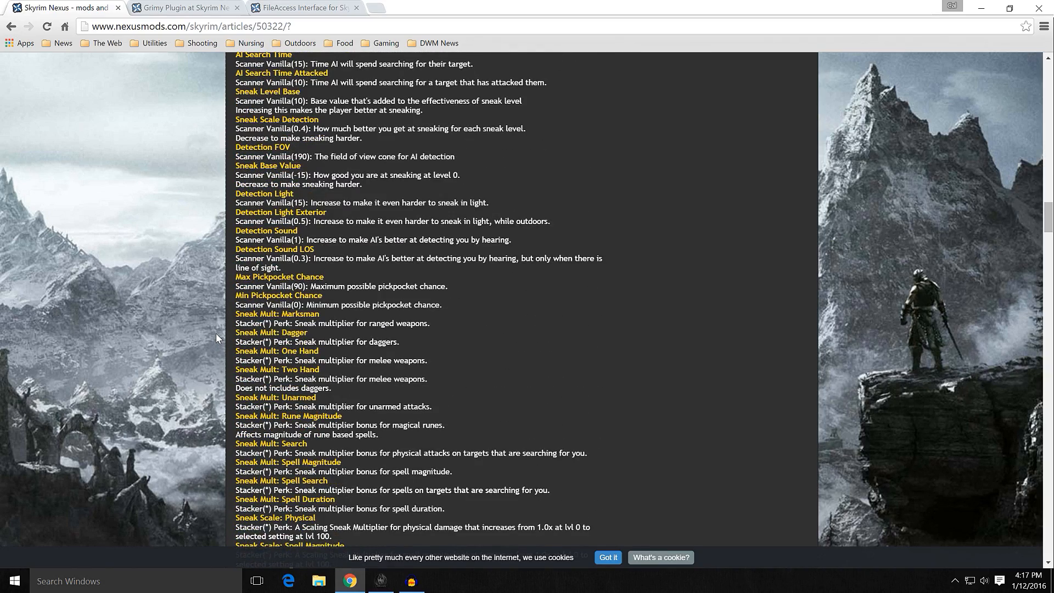
scroll(216, 333, "up", 2)
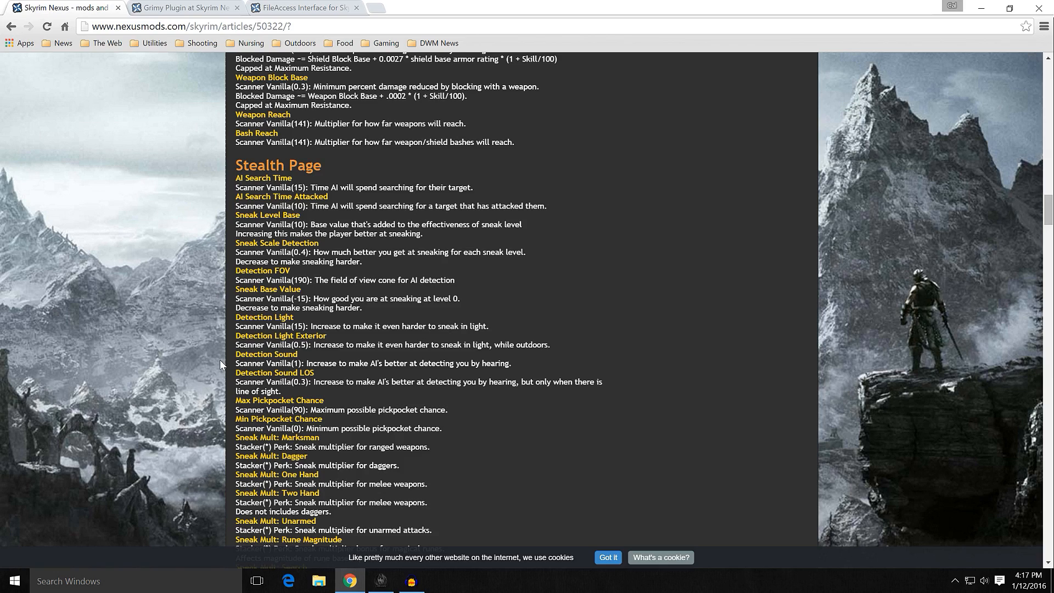
scroll(220, 360, "down", 6)
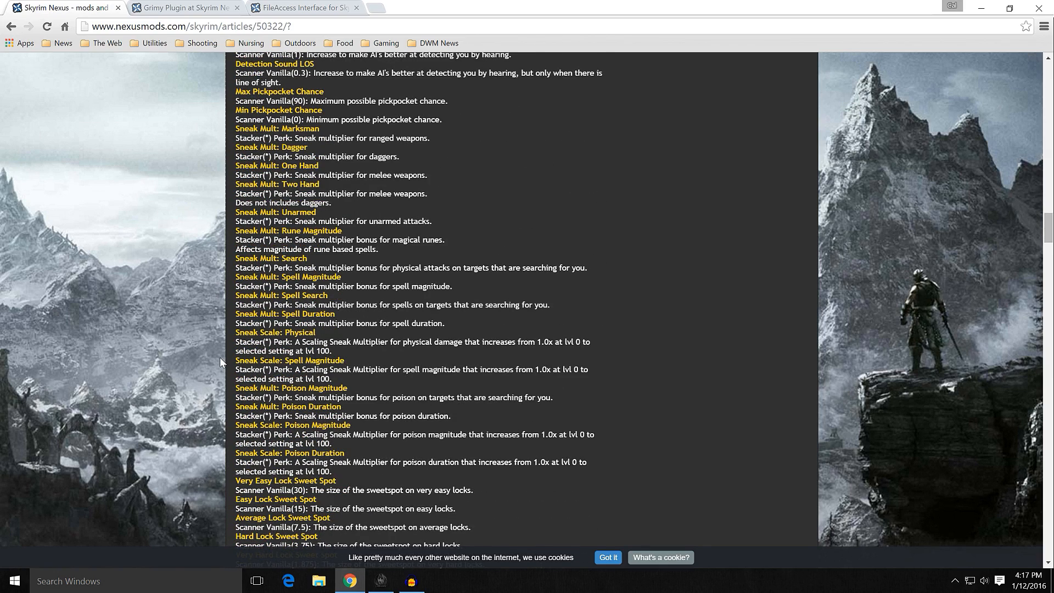
scroll(219, 357, "down", 14)
scroll(219, 357, "down", 13)
scroll(218, 356, "up", 4)
scroll(218, 355, "up", 1)
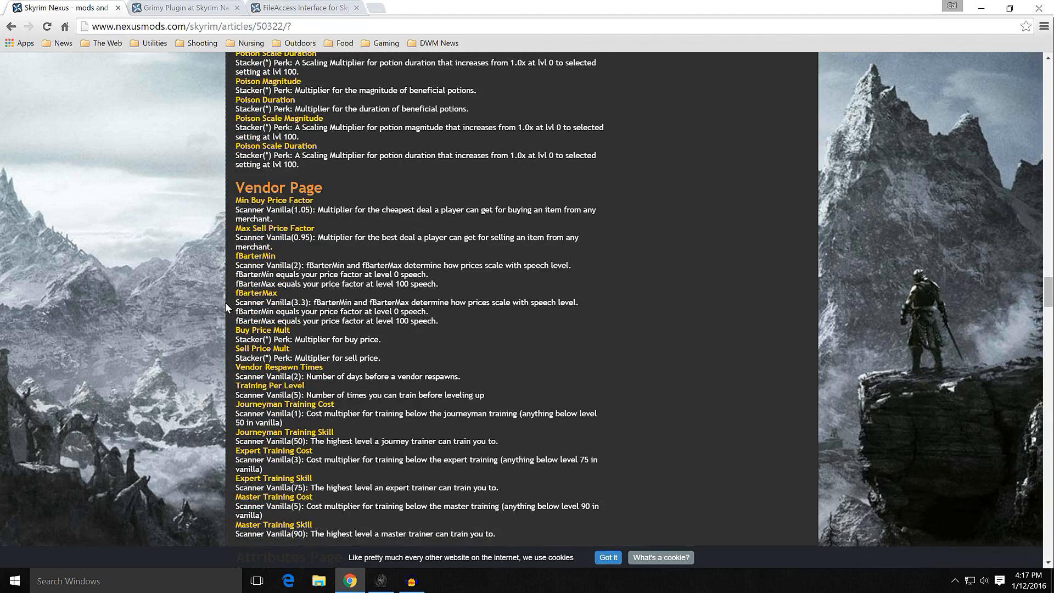
Look over the Attributes, Actor Values, MISC and NPC page options, continuing to the skill experience rates
scroll(226, 307, "down", 2)
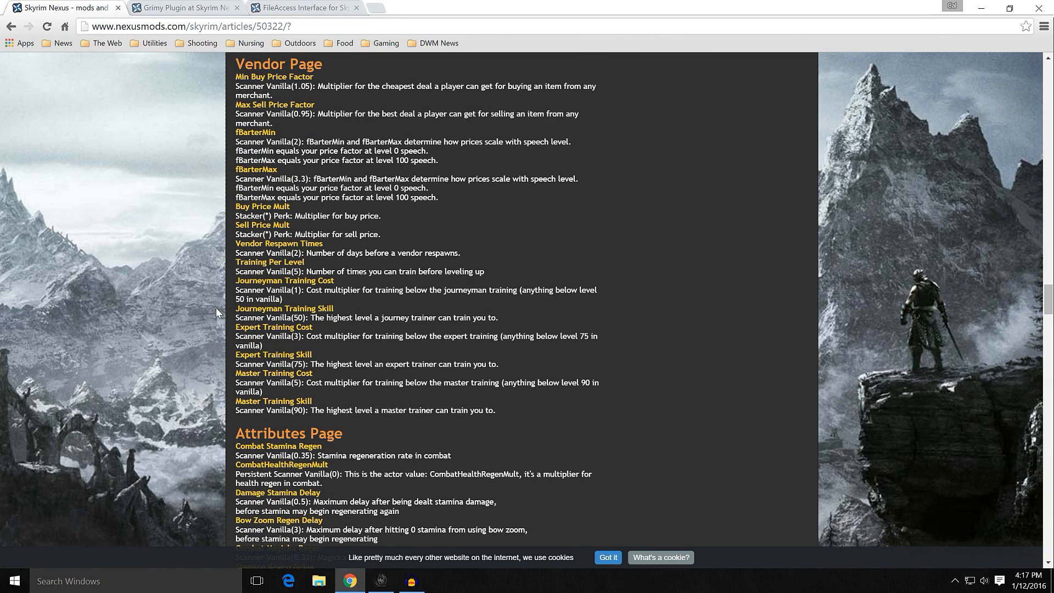
scroll(216, 309, "down", 6)
scroll(216, 309, "down", 10)
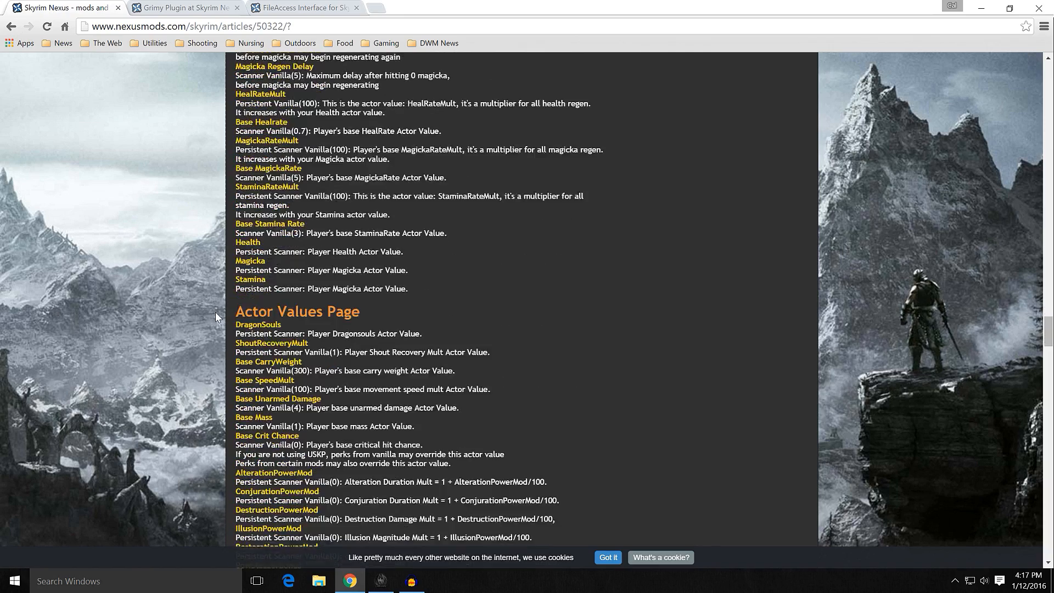
scroll(215, 312, "down", 3)
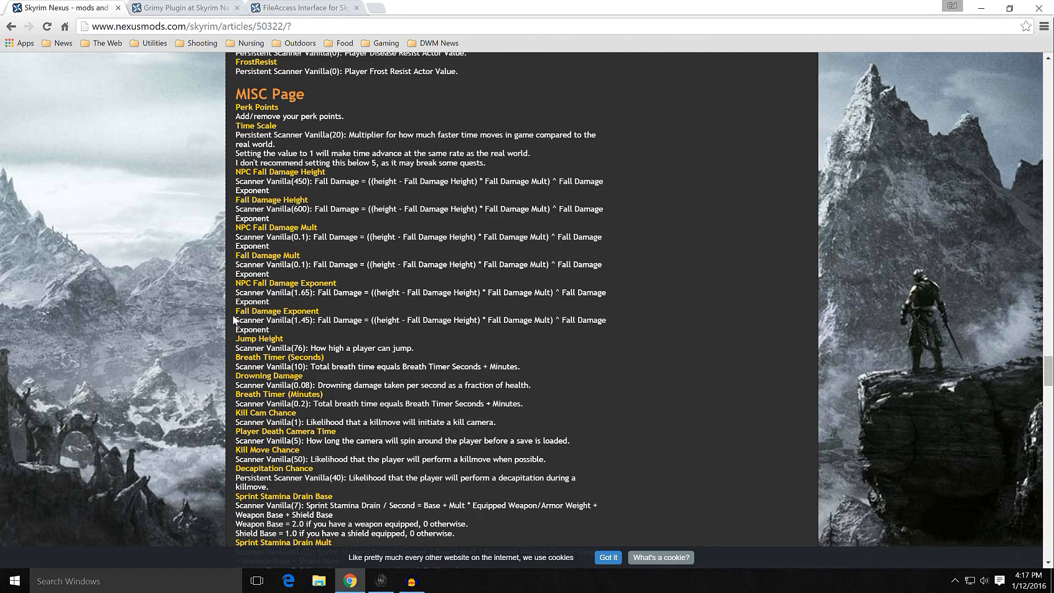
scroll(216, 348, "down", 9)
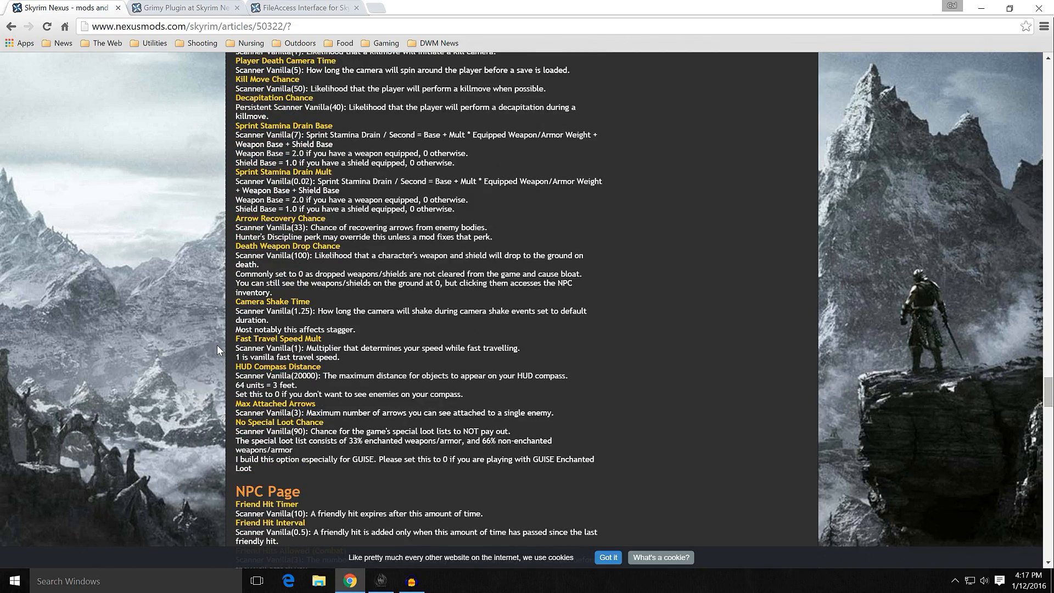
scroll(217, 349, "down", 2)
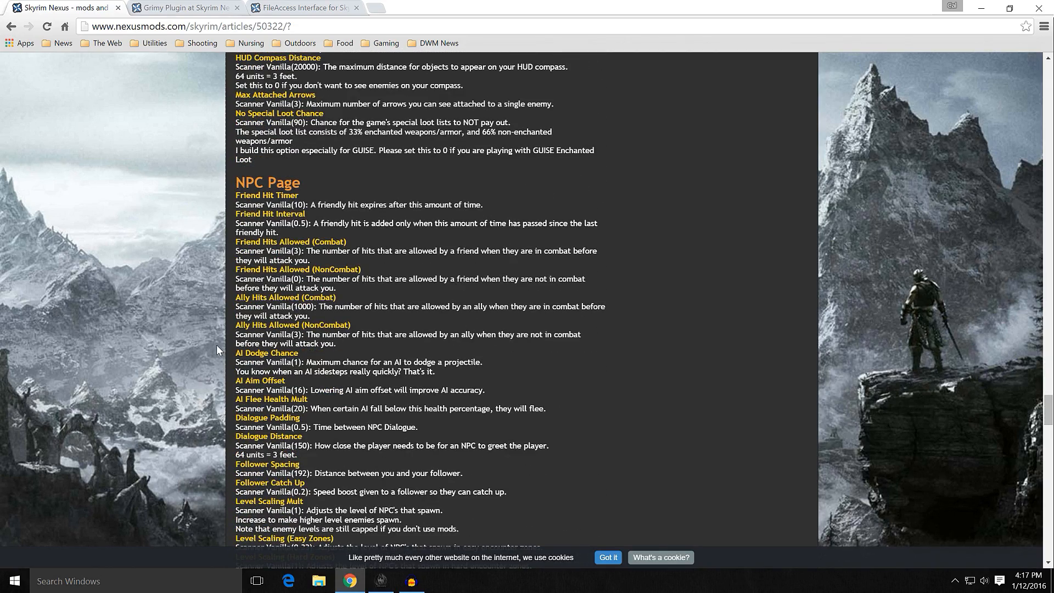
scroll(218, 349, "down", 1)
scroll(216, 302, "down", 2)
scroll(214, 302, "down", 8)
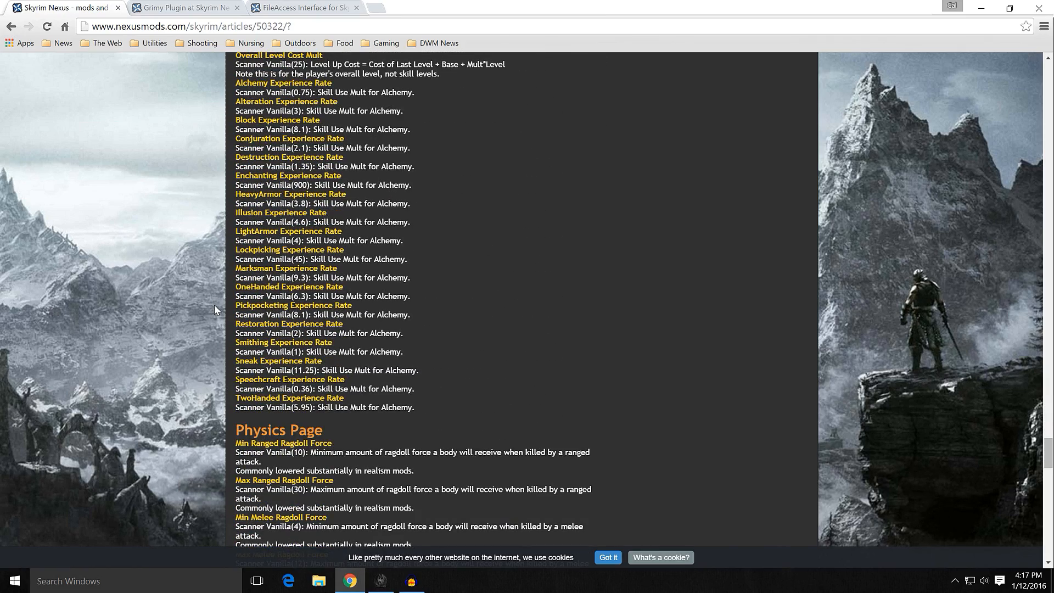
Examine the Physics, INI and Scripts page options near the end of the article
scroll(214, 305, "down", 5)
scroll(214, 304, "down", 3)
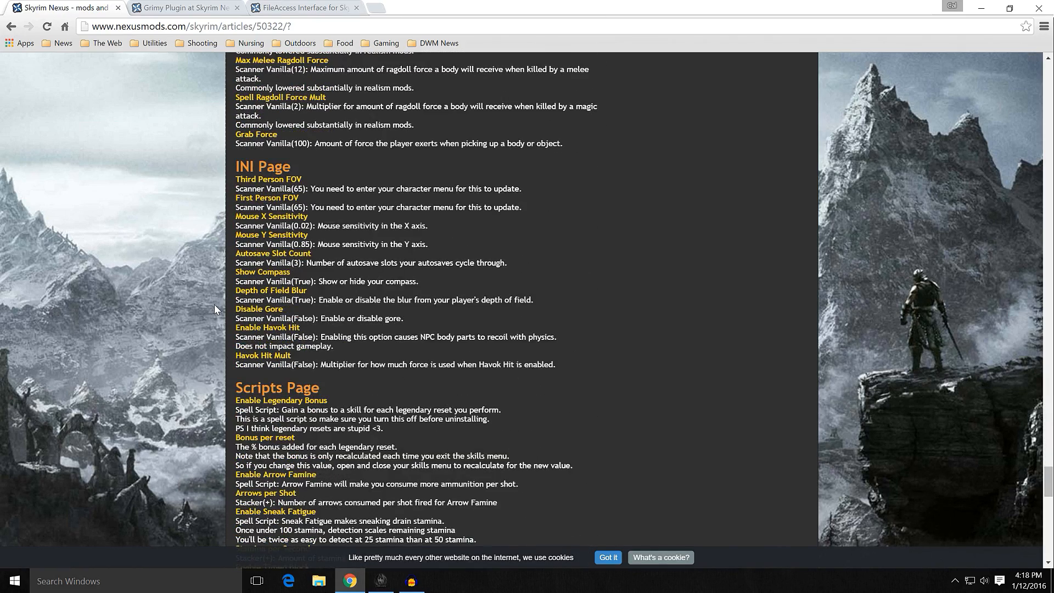
scroll(215, 301, "down", 1)
scroll(215, 300, "up", 1)
scroll(215, 301, "down", 3)
scroll(215, 301, "down", 4)
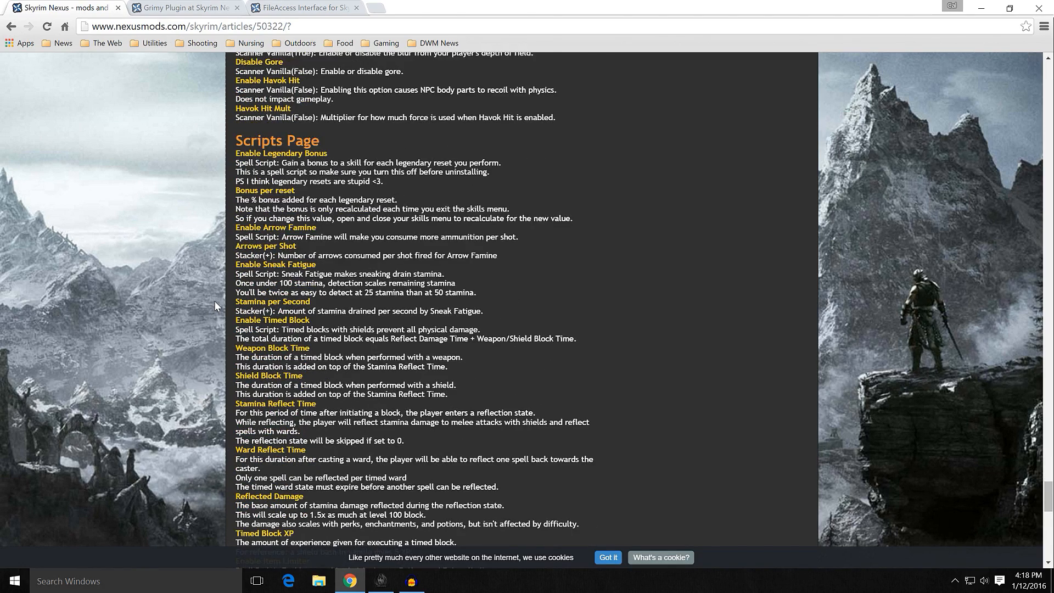
scroll(215, 301, "down", 5)
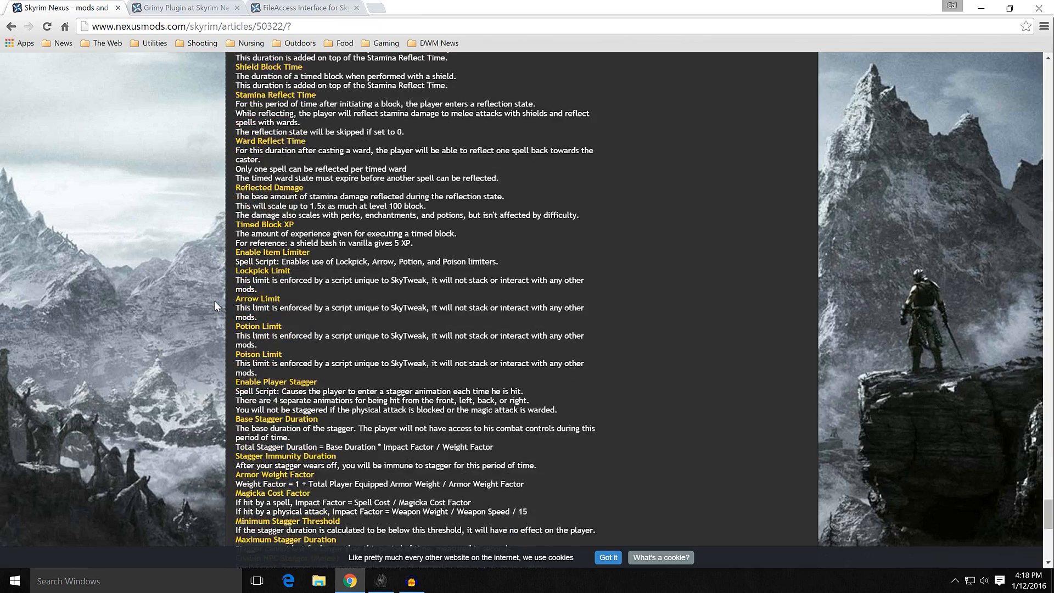
Skim back through the options article to its beginning and return to the SkyTweak mod description
scroll(215, 301, "up", 5)
scroll(215, 301, "up", 8)
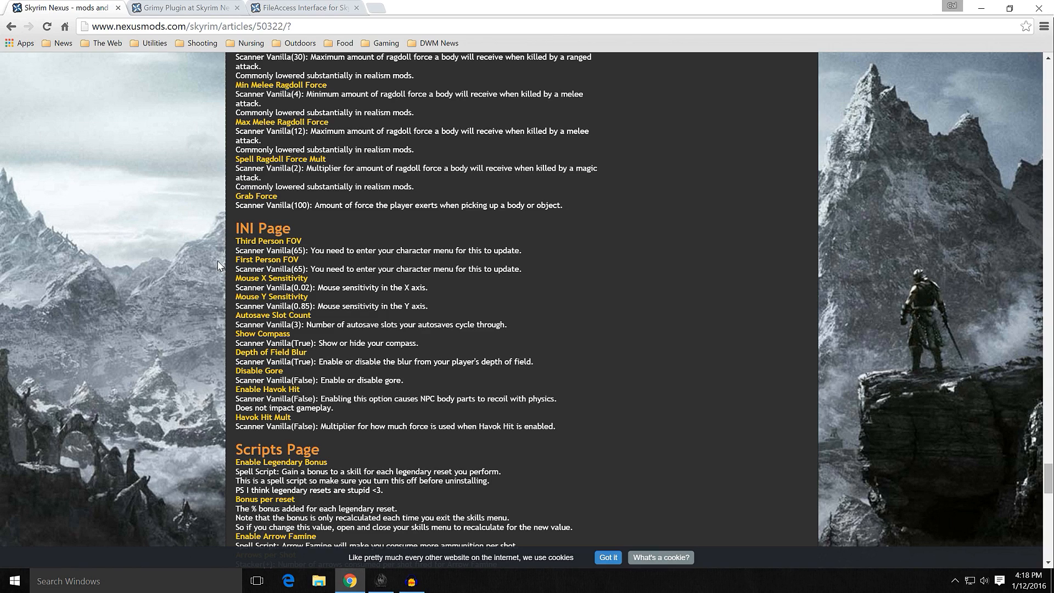
scroll(217, 261, "up", 15)
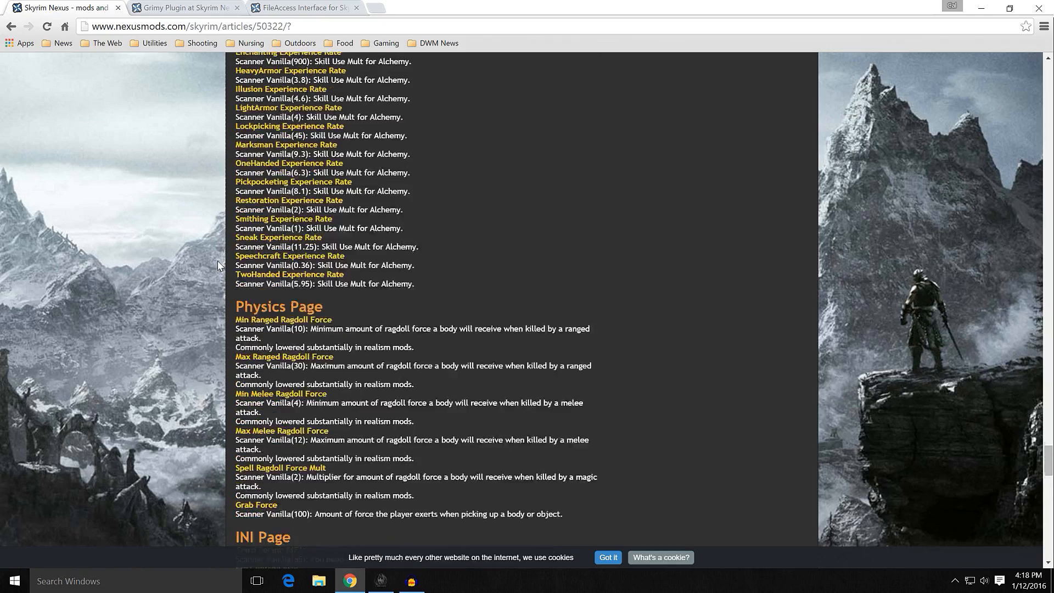
scroll(218, 262, "up", 20)
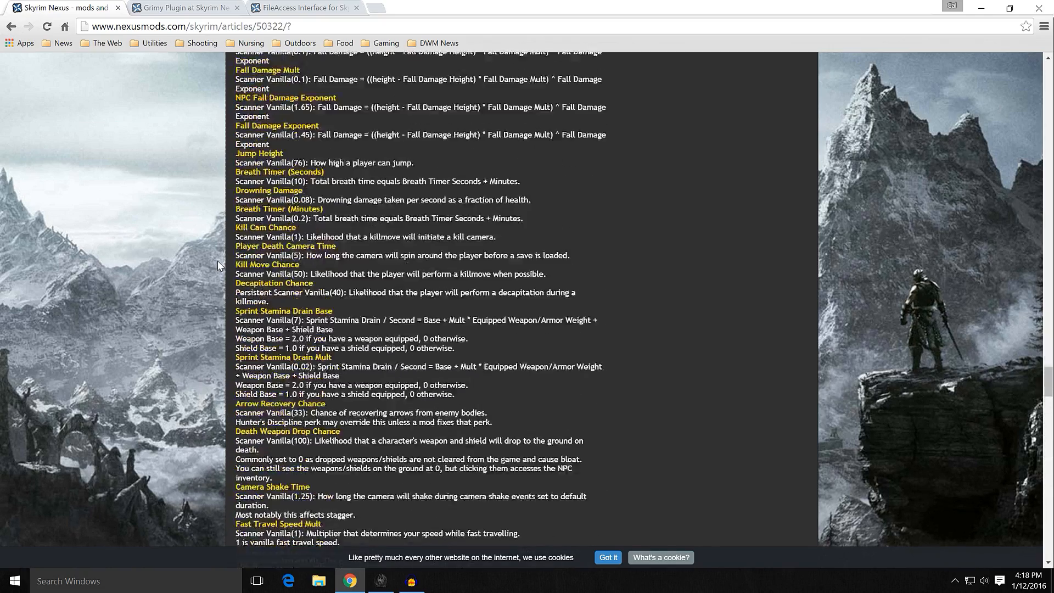
scroll(218, 262, "up", 20)
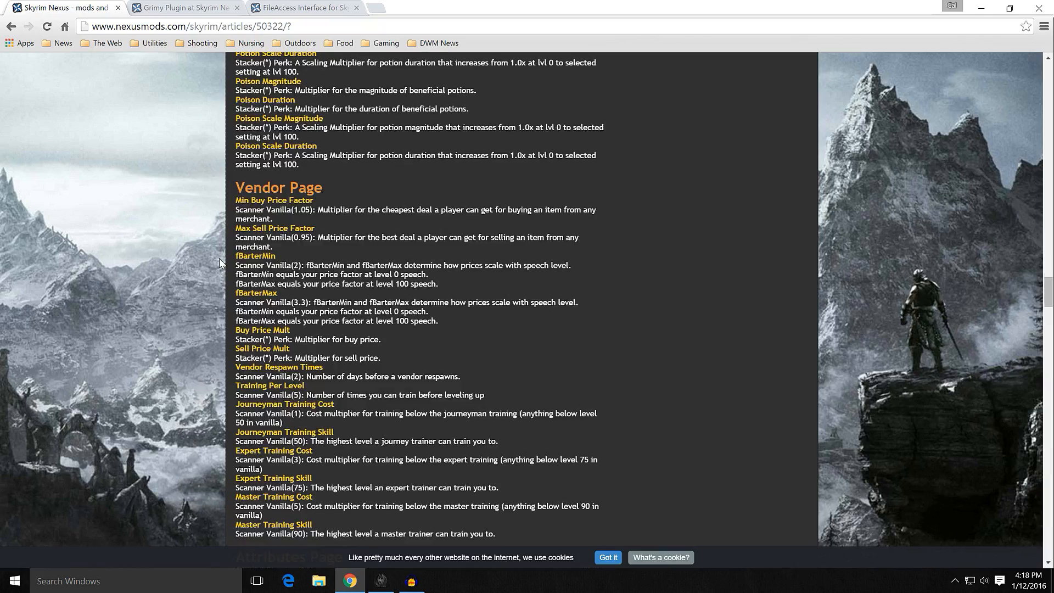
scroll(220, 262, "up", 1)
left_click_drag(1048, 255, 1029, 72)
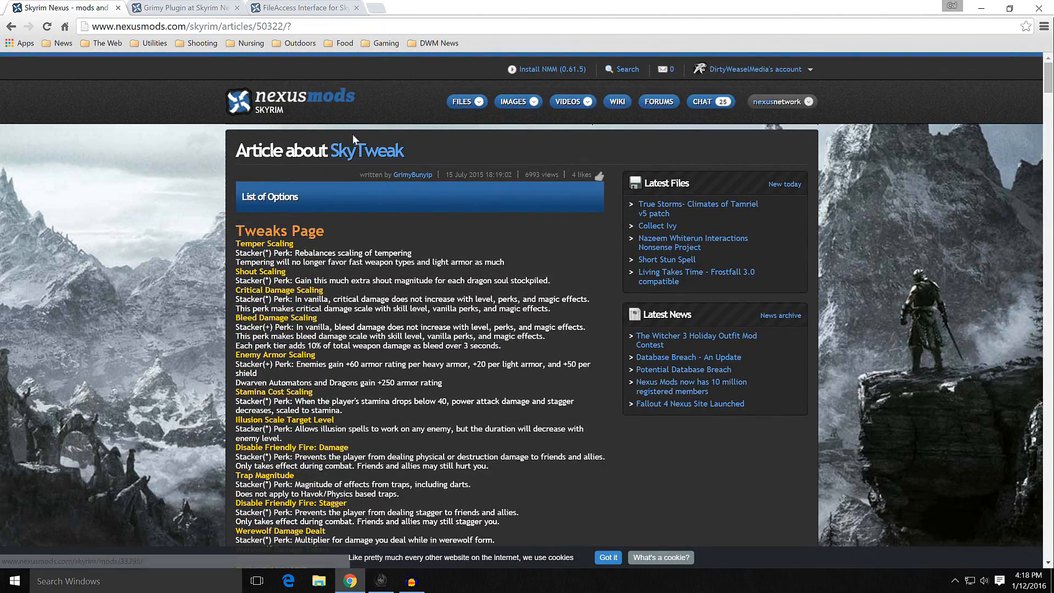
left_click(10, 27)
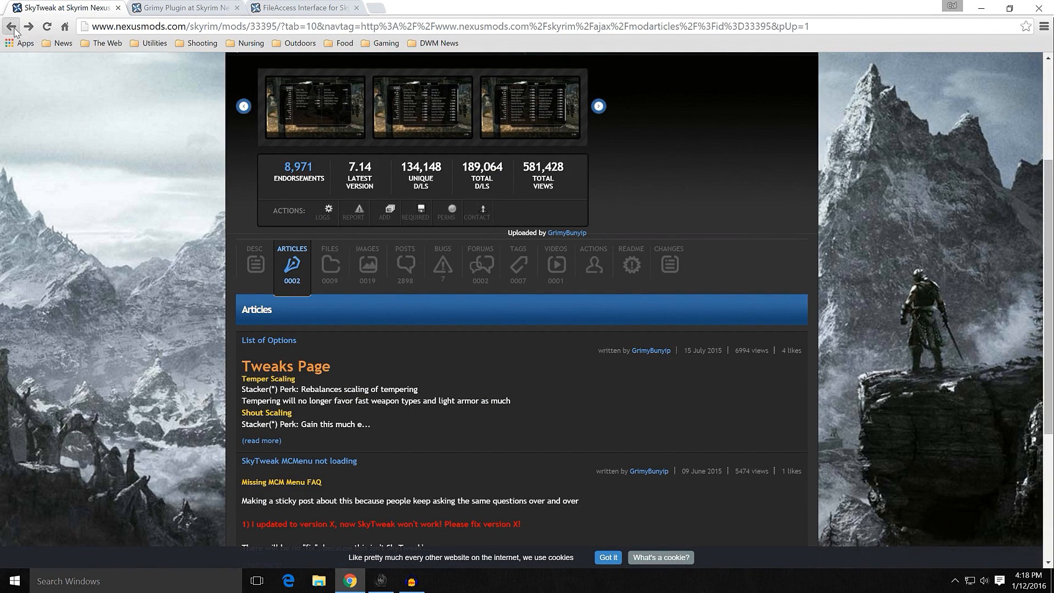
left_click(11, 26)
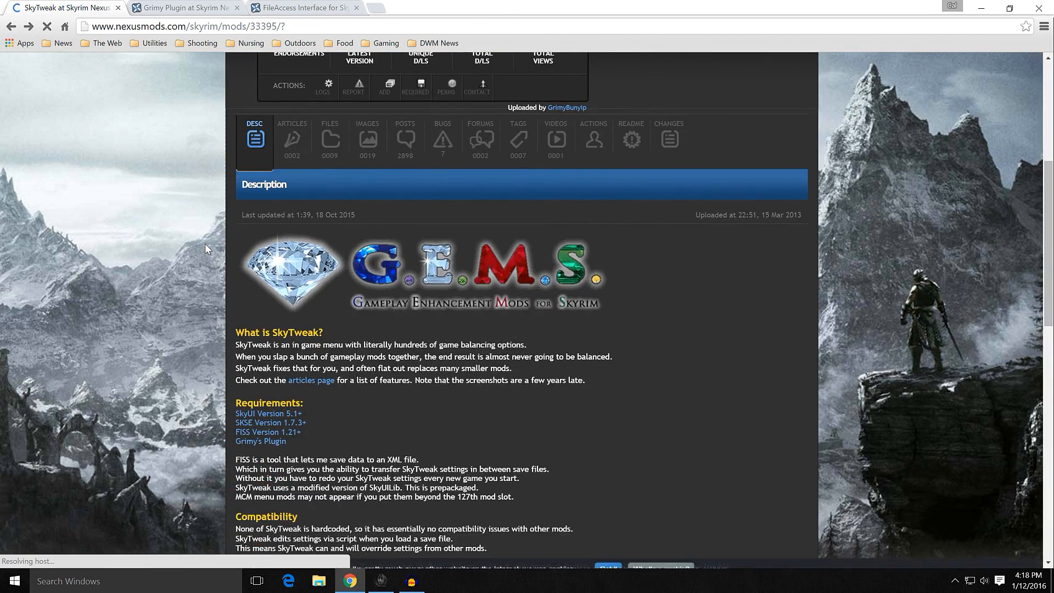
Review SkyTweak's requirements and view the open pages for the required Grimy Plugin and FISS mods
scroll(205, 245, "down", 3)
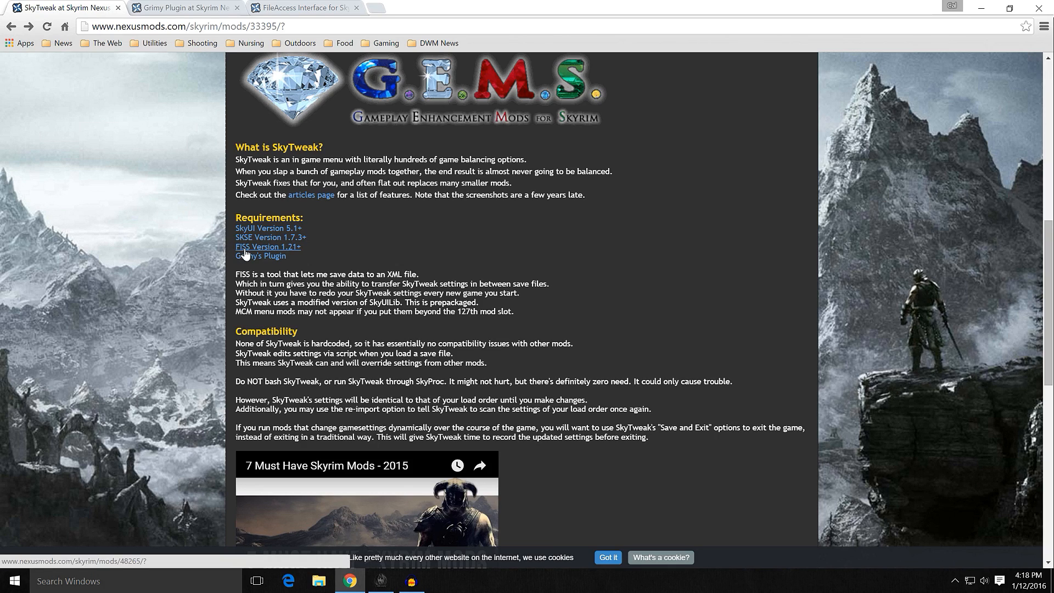
key("ctrl+Tab")
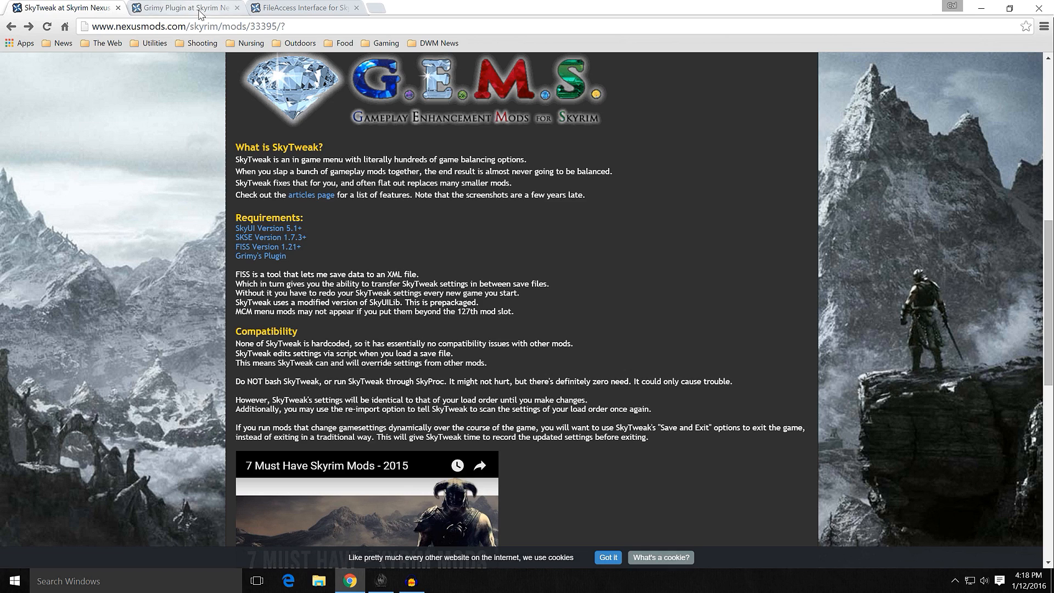
key("ctrl+Tab")
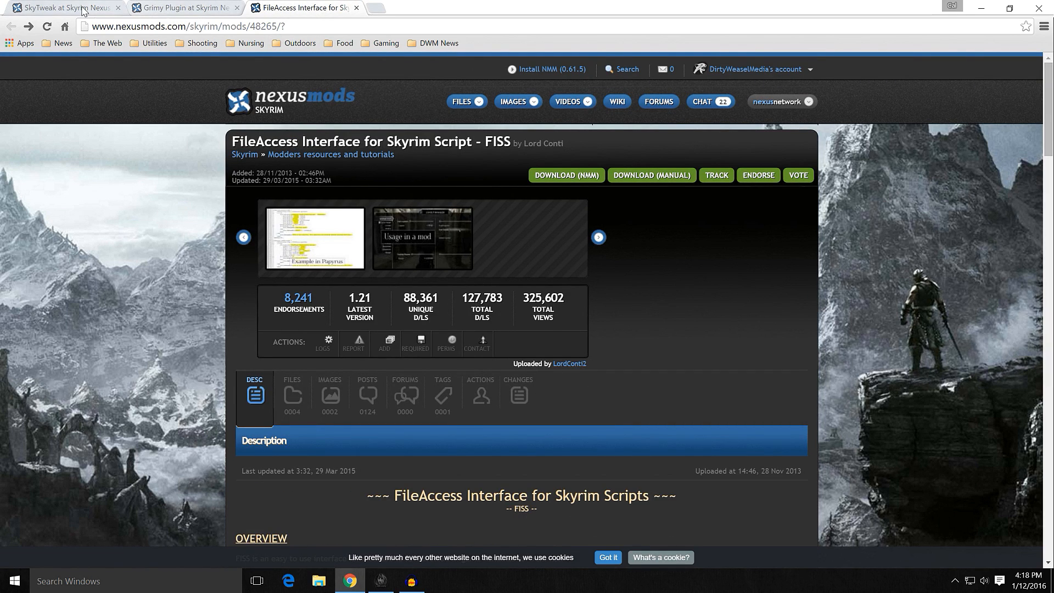
left_click(81, 9)
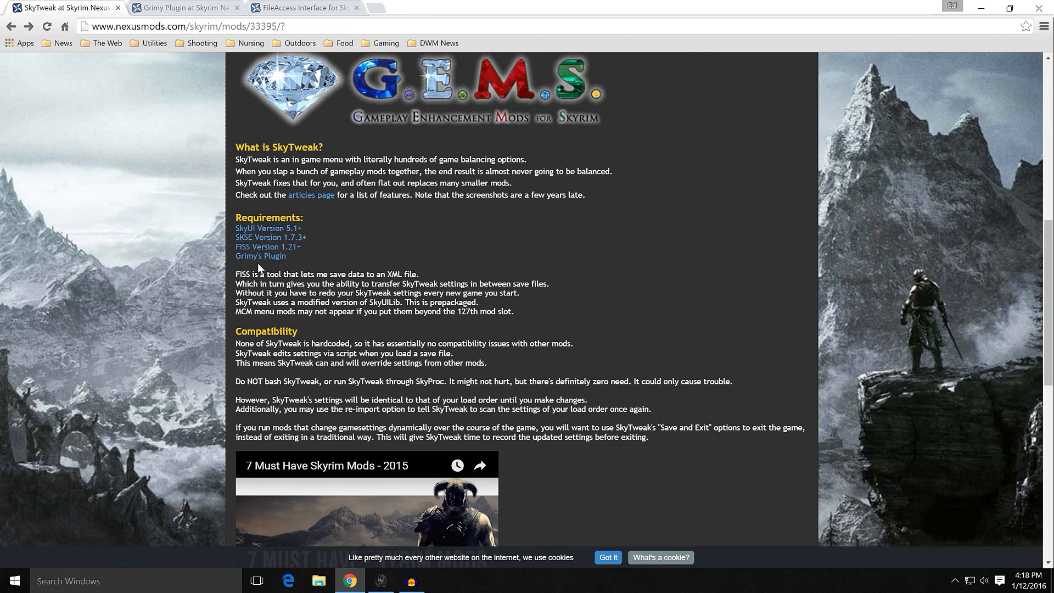
left_click(201, 8)
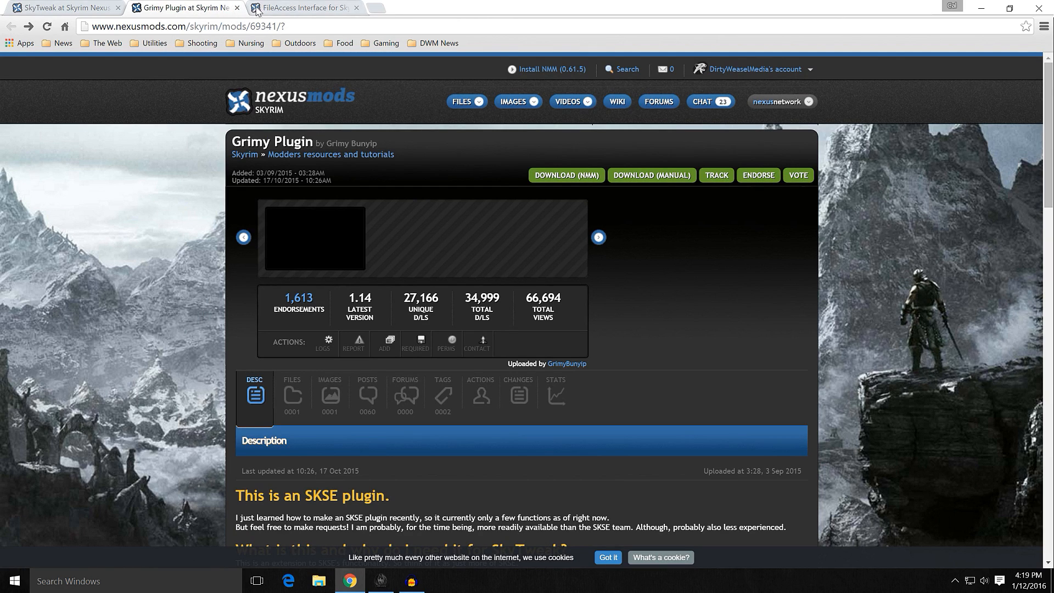
left_click(269, 8)
left_click(75, 9)
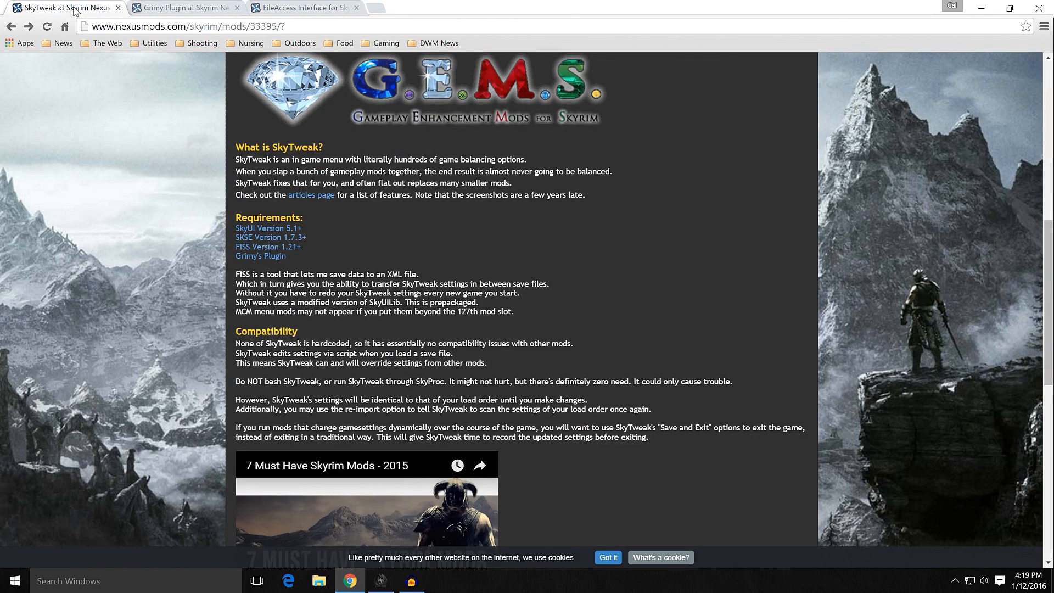
Look over the Compatibility and FAQs sections of the SkyTweak description
scroll(227, 295, "down", 2)
scroll(228, 295, "down", 2)
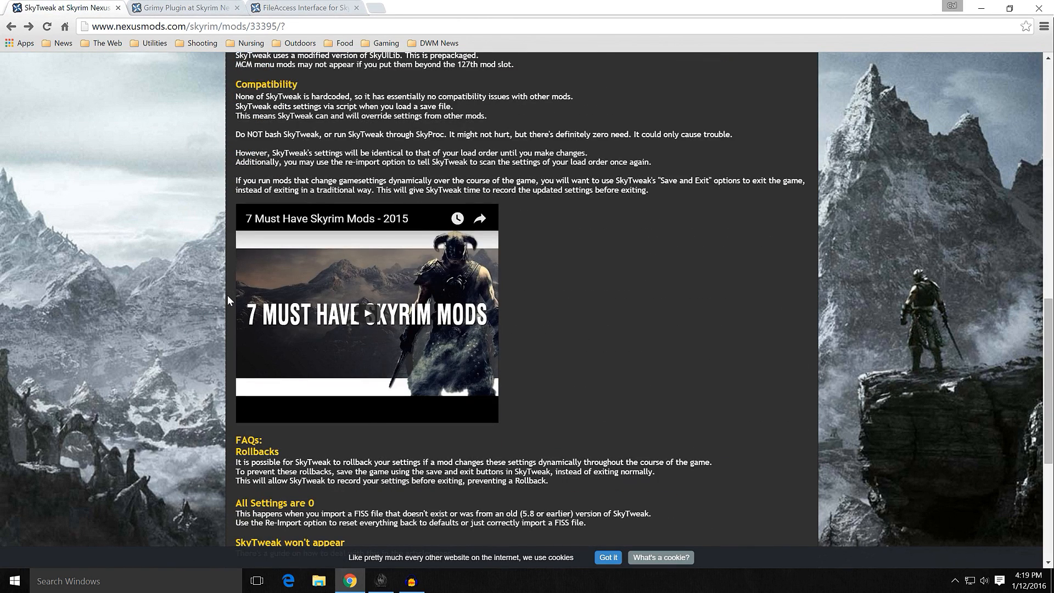
scroll(223, 294, "up", 9)
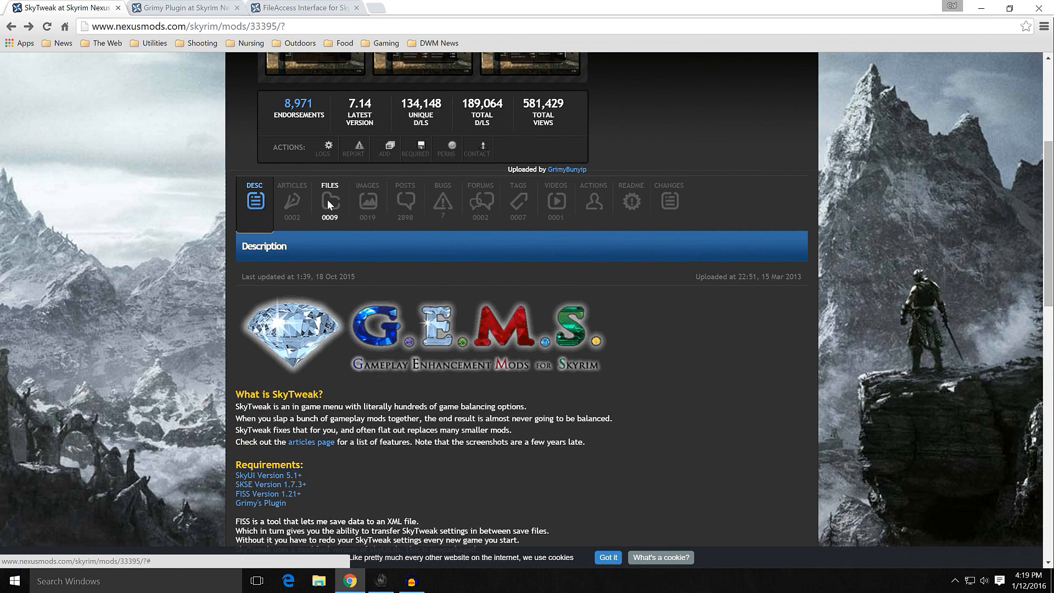
Open SkyTweak's file list and examine the main files and the optional preset patches
left_click(328, 203)
scroll(203, 237, "down", 1)
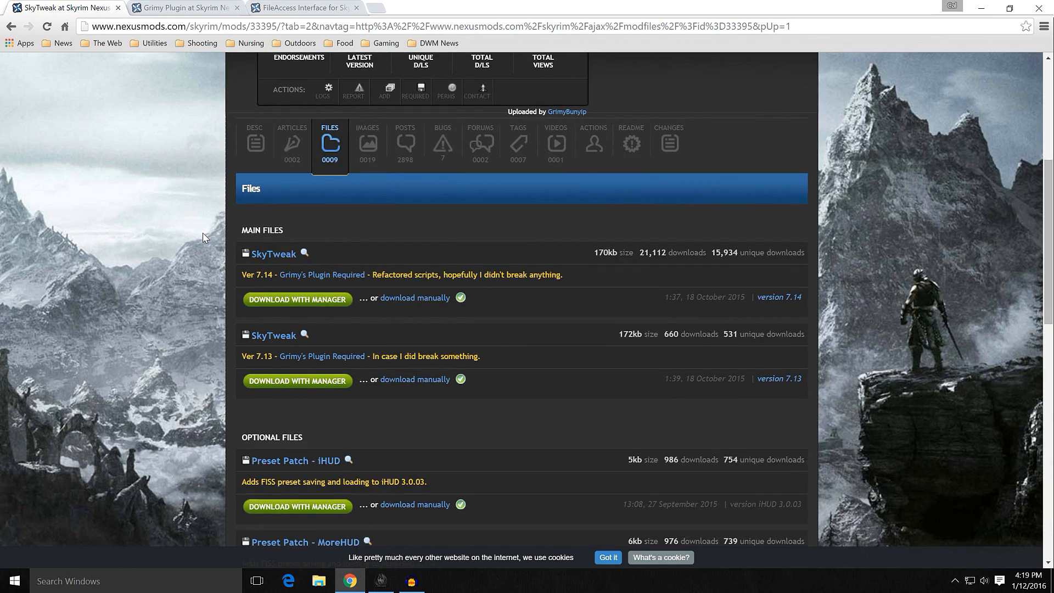
scroll(203, 237, "down", 2)
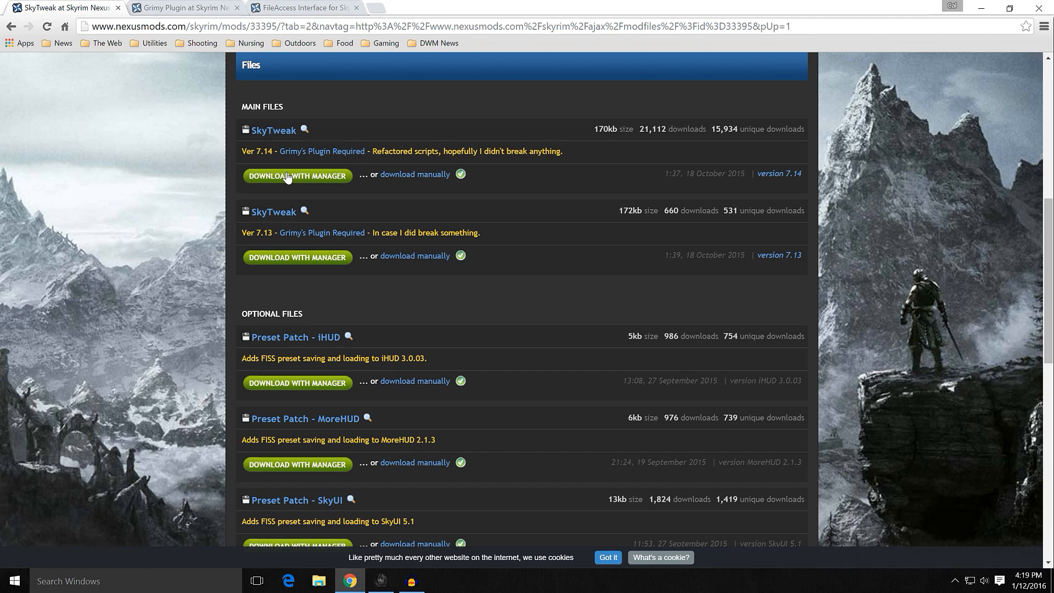
scroll(218, 189, "down", 2)
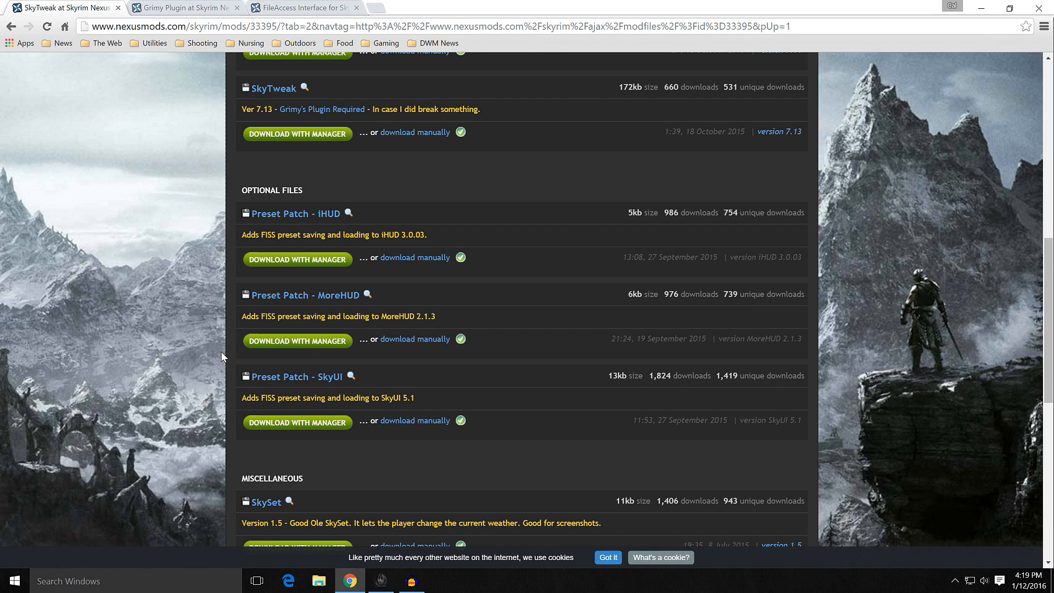
scroll(222, 357, "up", 2)
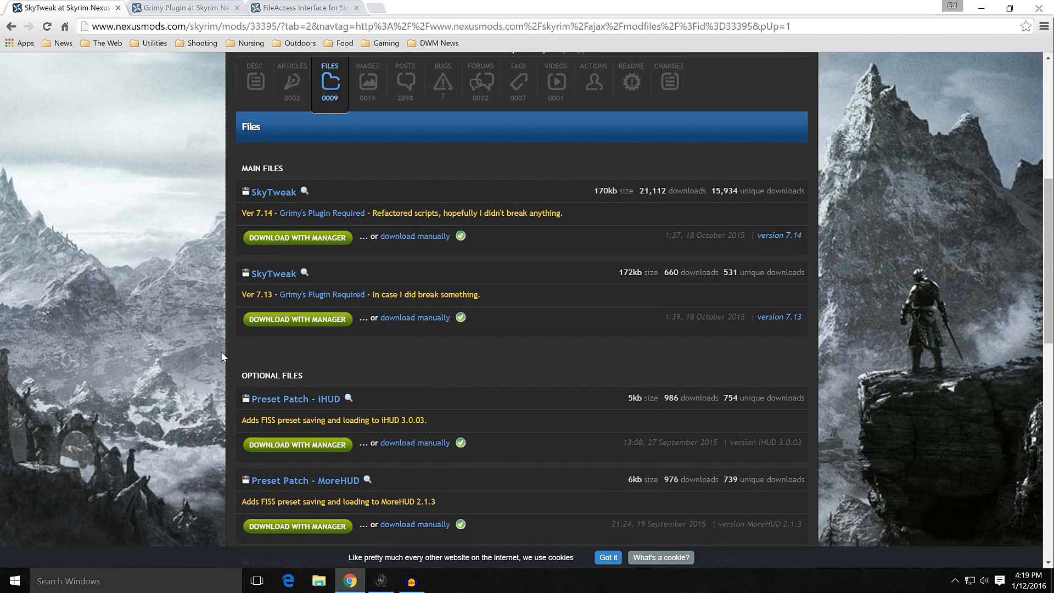
scroll(223, 354, "up", 2)
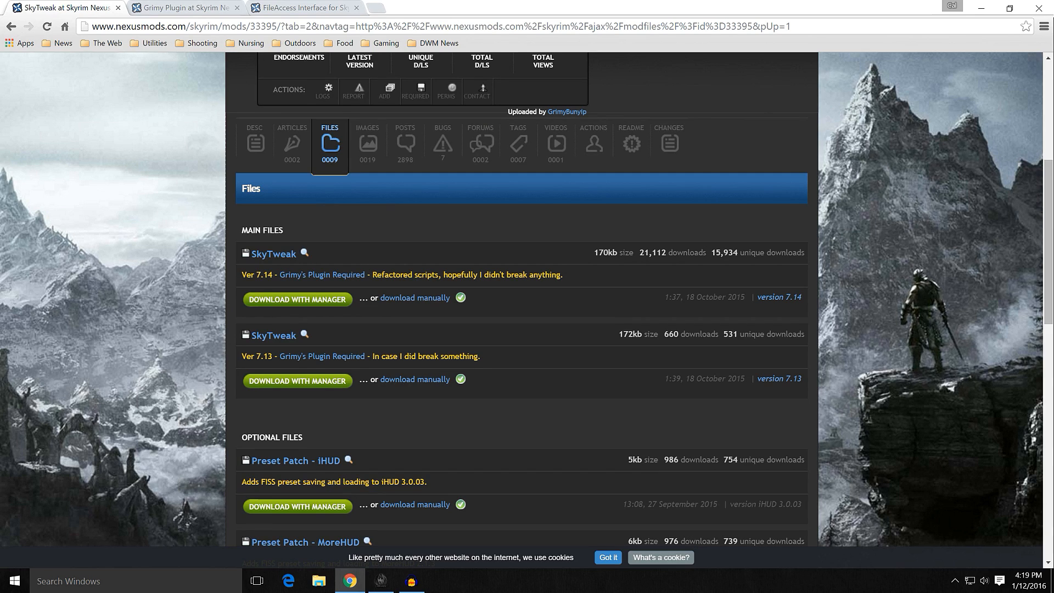
Read the overview on the FISS mod page and return to SkyTweak's optional preset patches
left_click(287, 9)
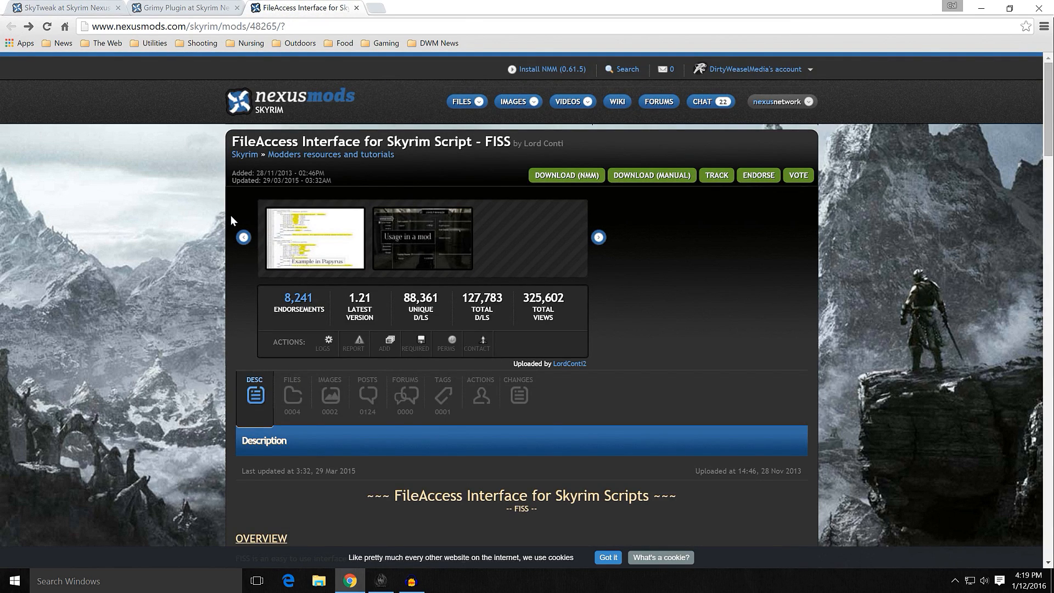
scroll(231, 220, "down", 1)
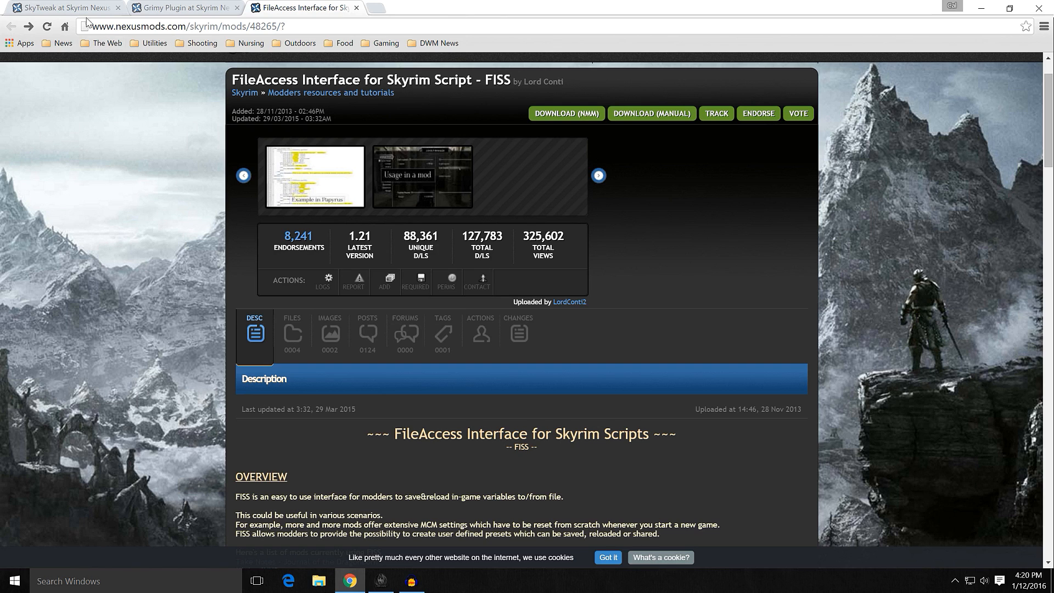
left_click(77, 8)
scroll(215, 317, "down", 5)
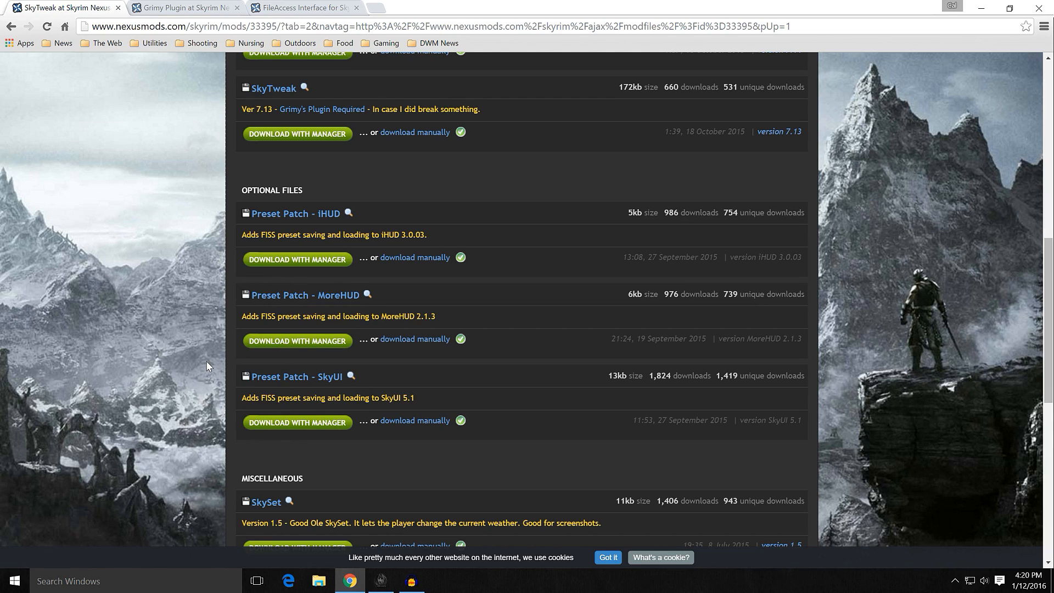
Switch to Mod Organizer and check the downloaded iHUD and SkyUI preset patches, returning to the browser
left_click(380, 581)
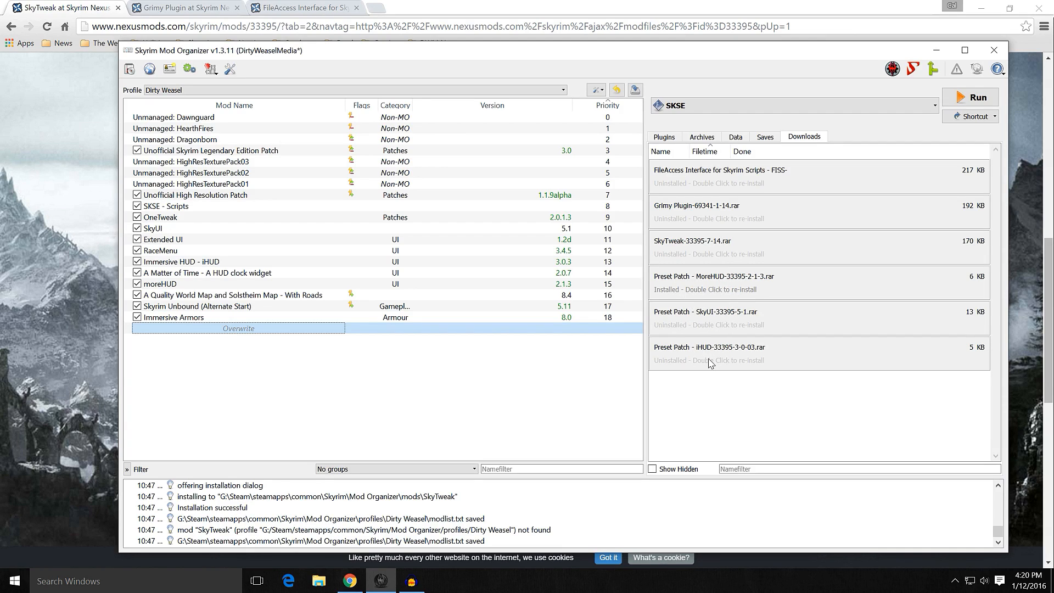
mouse_move(709, 360)
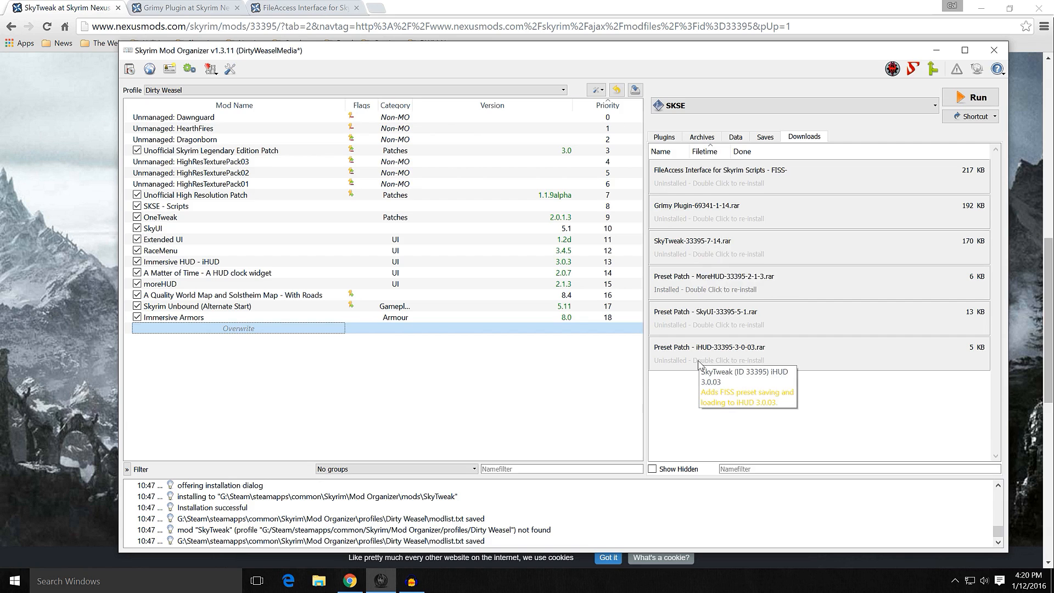
mouse_move(698, 320)
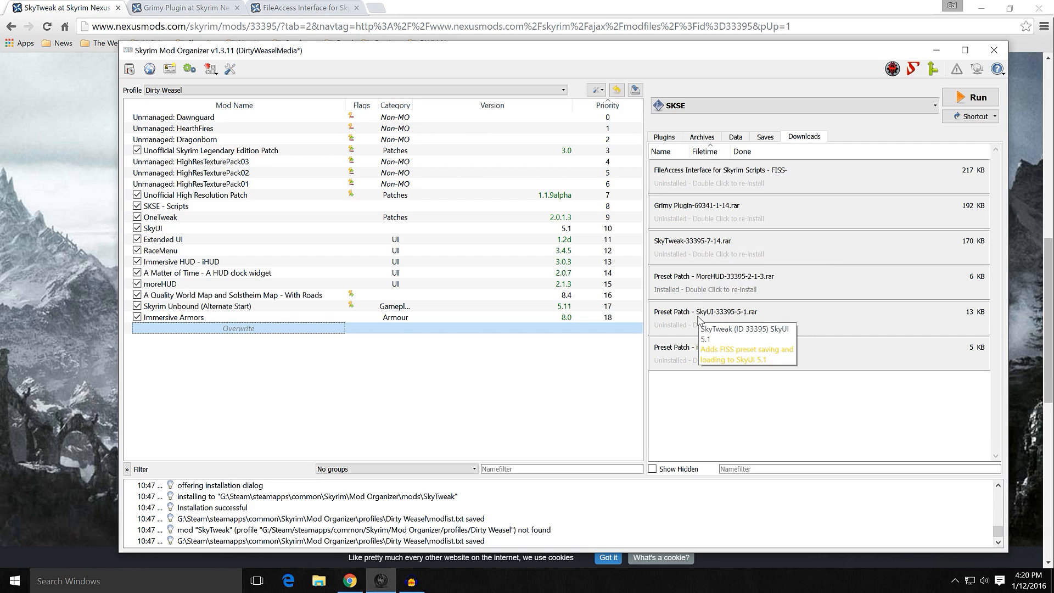
left_click(81, 318)
Look through SkyTweak's main, optional and miscellaneous files, and go back to the mod's description page
scroll(154, 297, "up", 3)
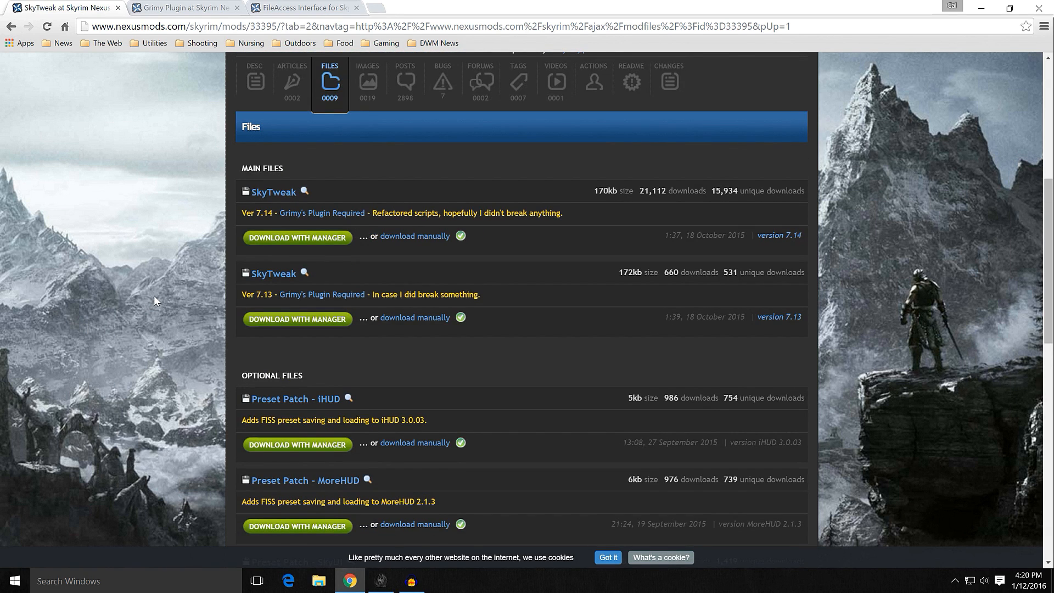
scroll(154, 296, "up", 4)
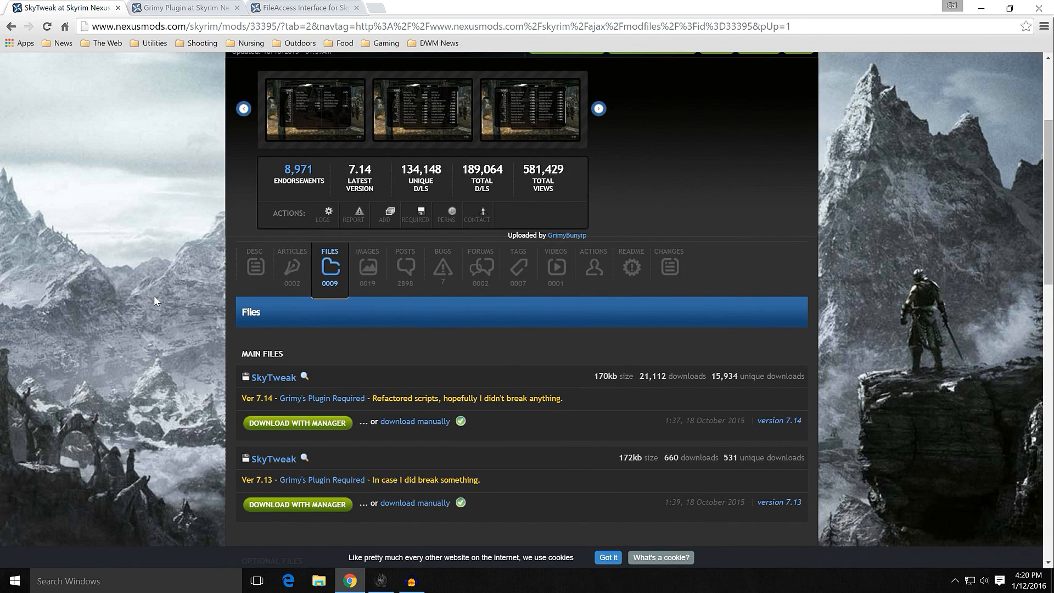
scroll(153, 295, "down", 3)
scroll(154, 296, "down", 9)
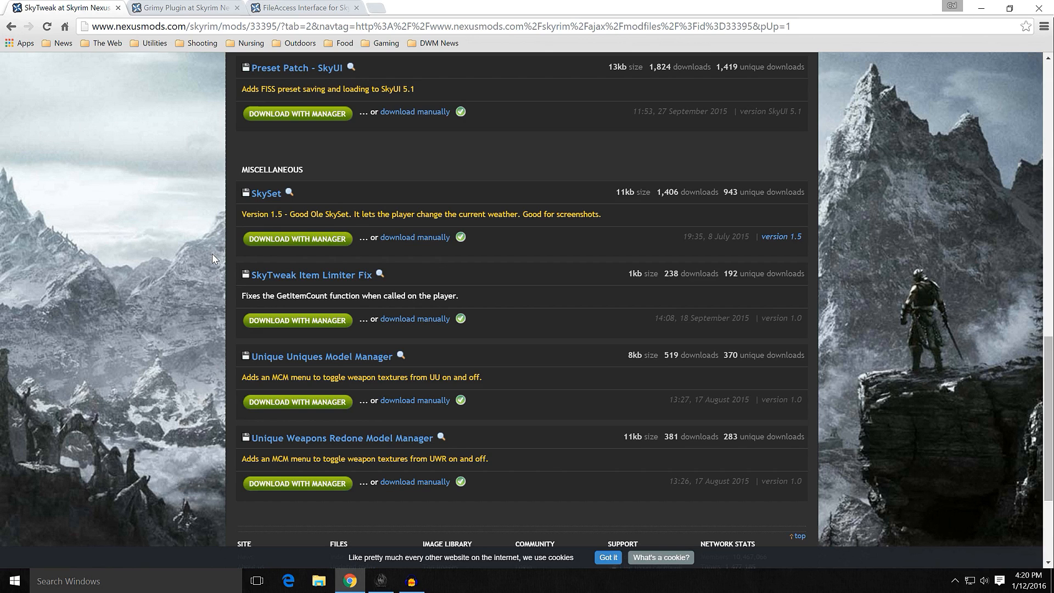
scroll(212, 255, "up", 5)
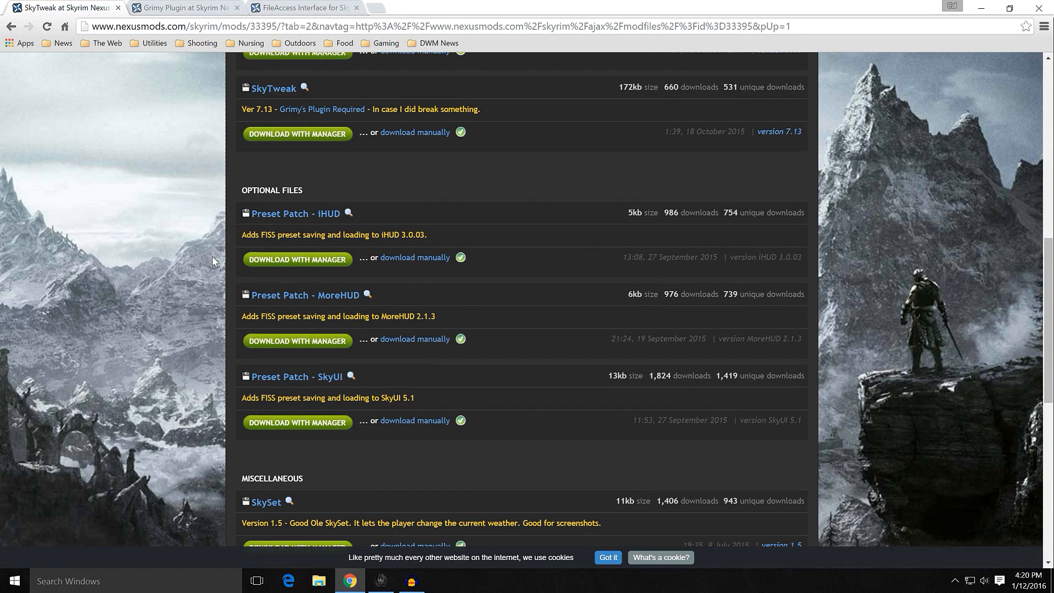
scroll(212, 256, "up", 1)
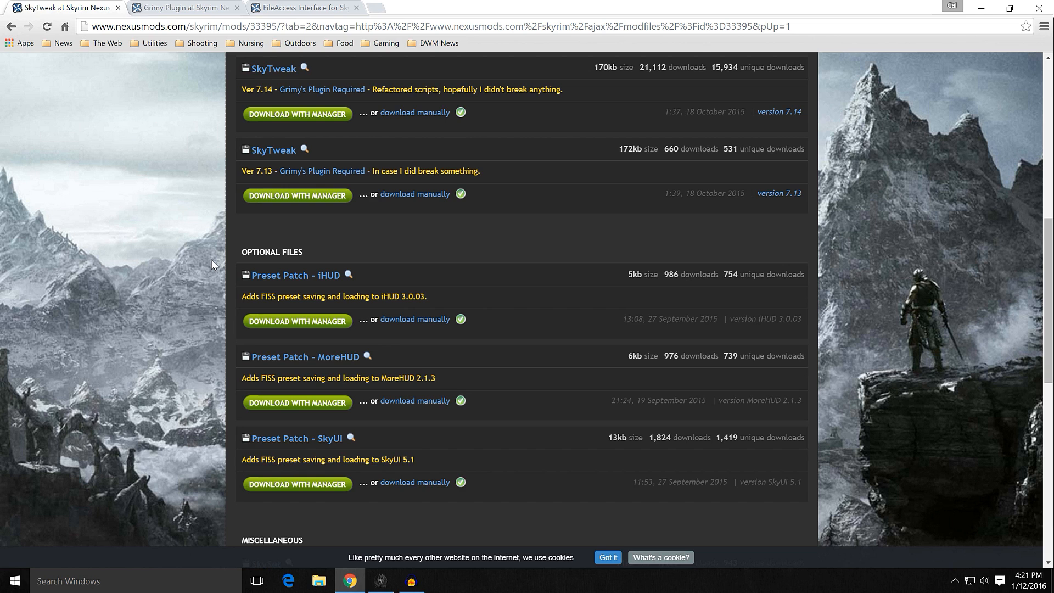
scroll(212, 264, "down", 6)
scroll(216, 281, "up", 5)
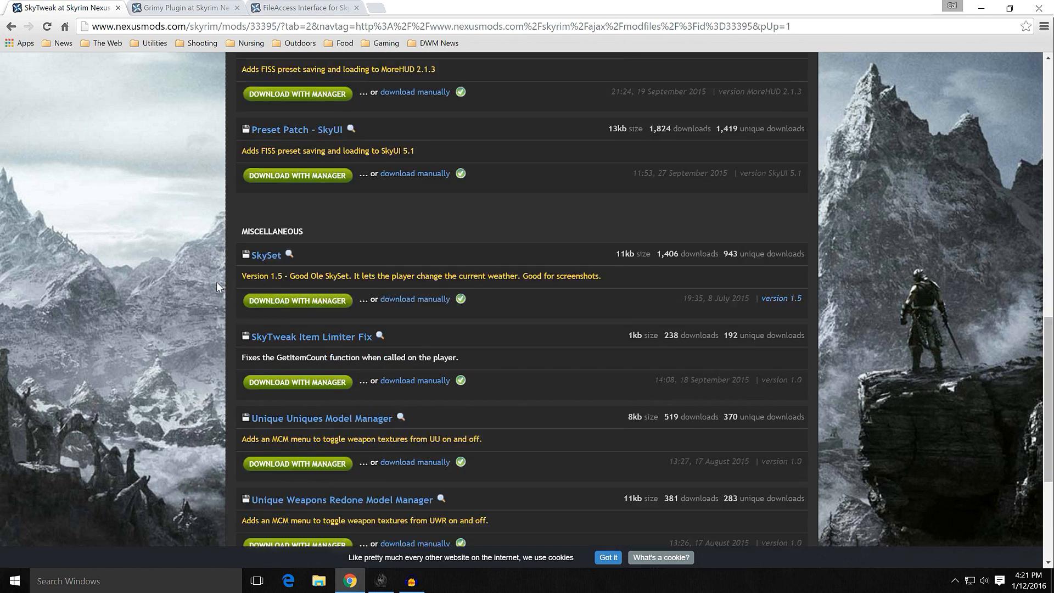
scroll(216, 278, "up", 1)
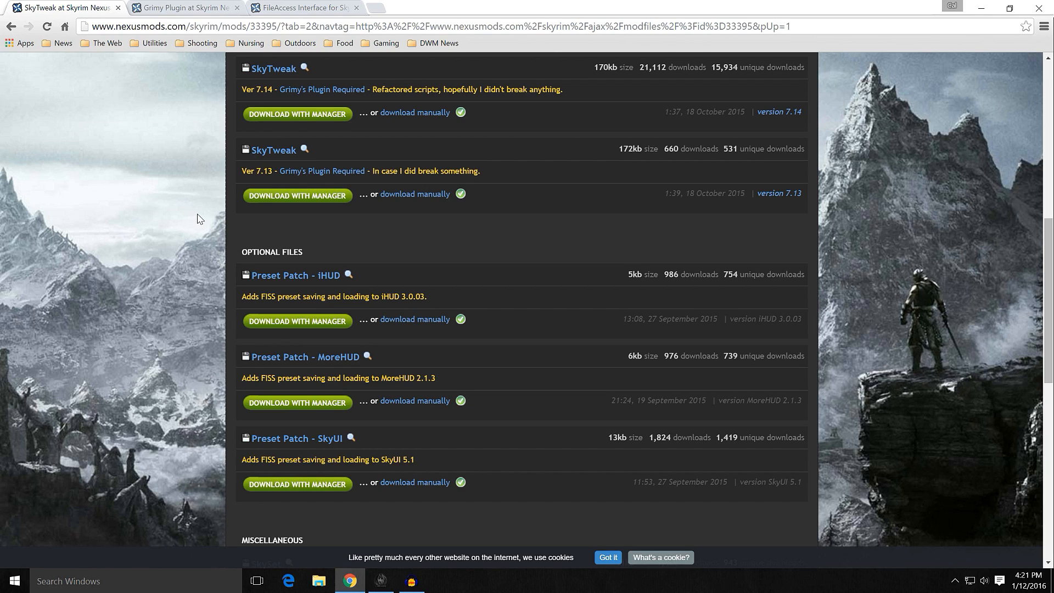
scroll(200, 231, "up", 5)
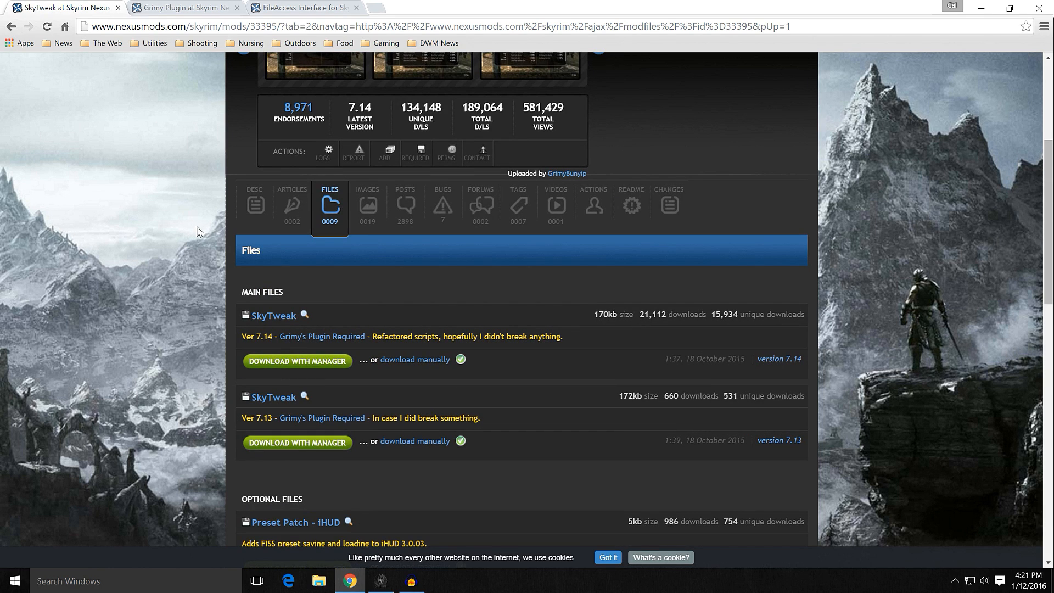
left_click(11, 27)
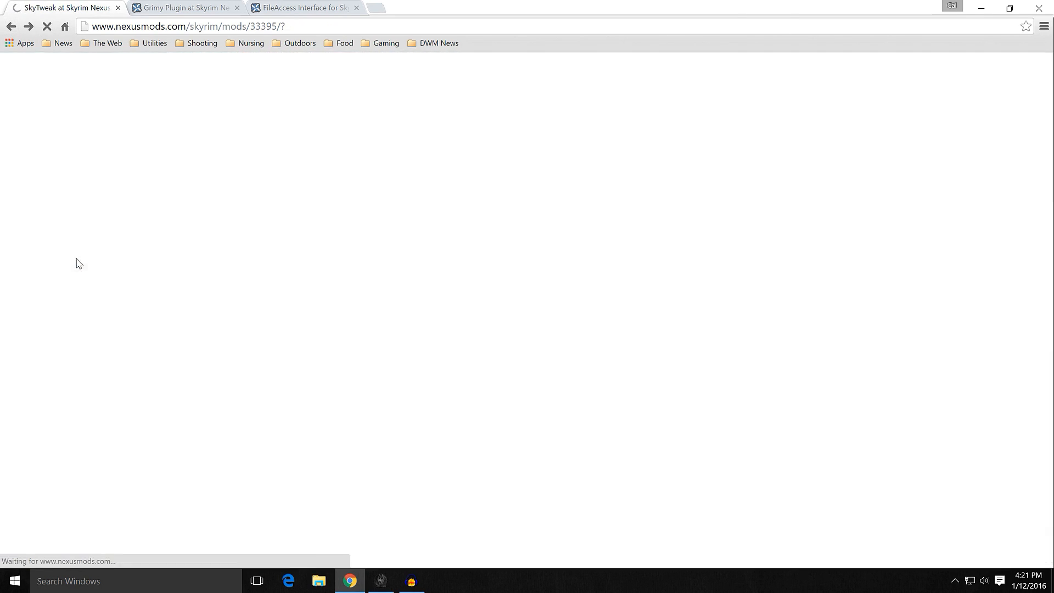
Read SkyTweak's requirements, and study the overview and player instructions on the FISS mod page
scroll(177, 301, "down", 7)
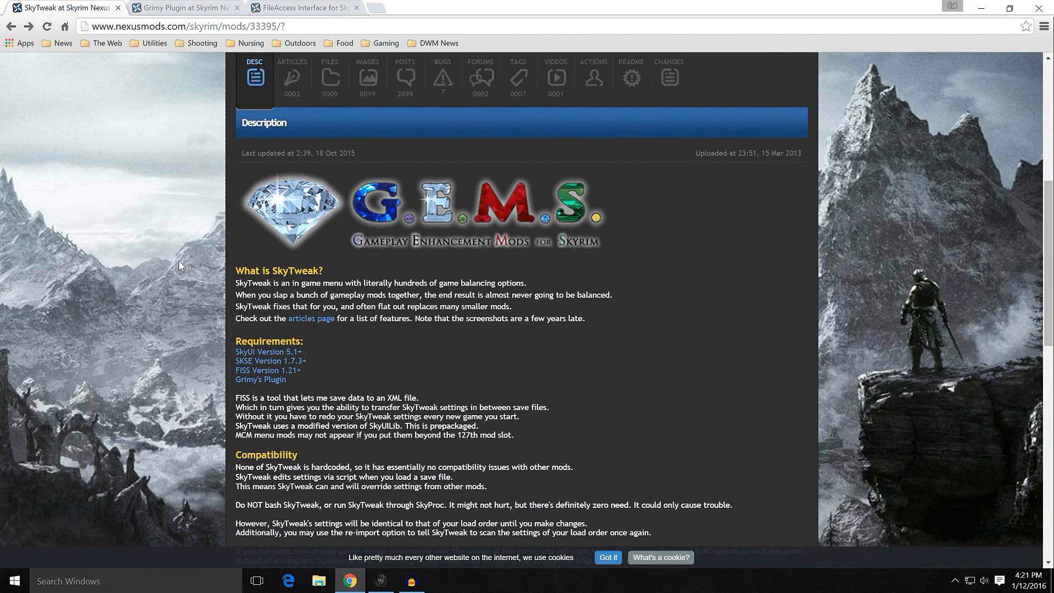
left_click(299, 9)
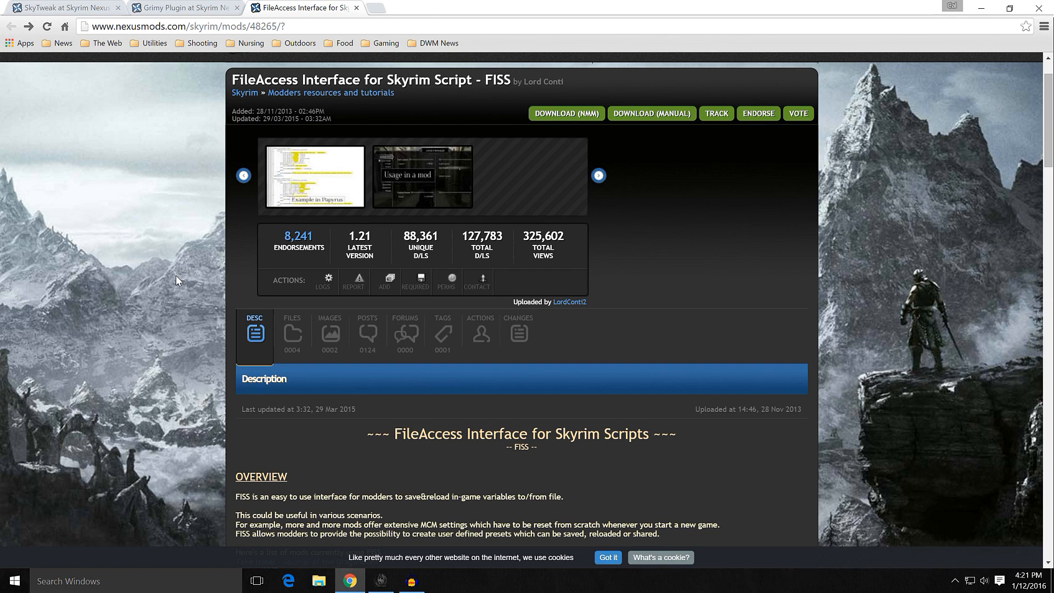
scroll(191, 278, "down", 5)
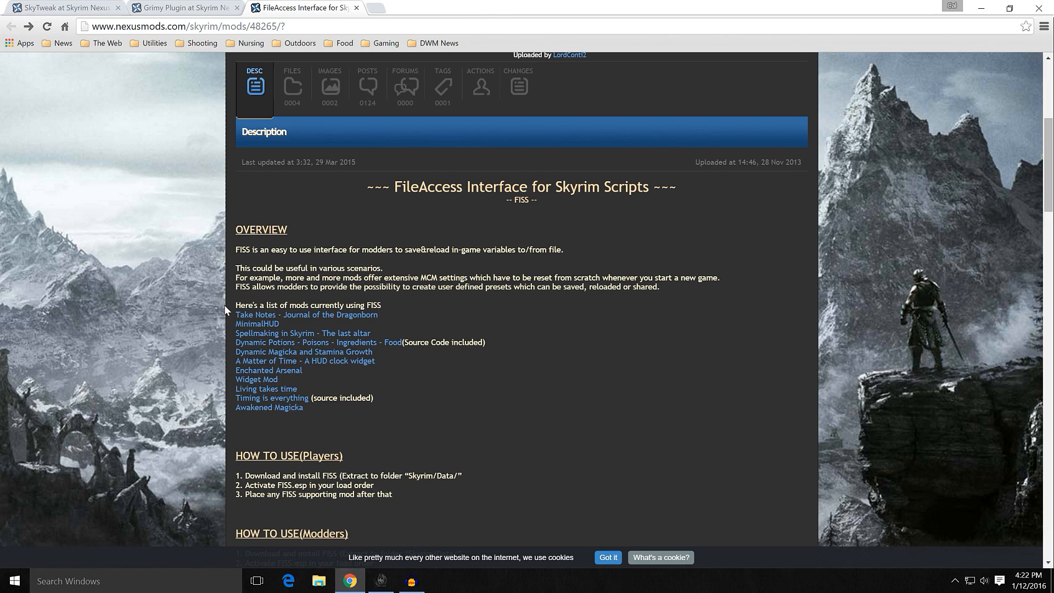
scroll(222, 399, "up", 2)
scroll(222, 399, "down", 3)
scroll(222, 404, "down", 1)
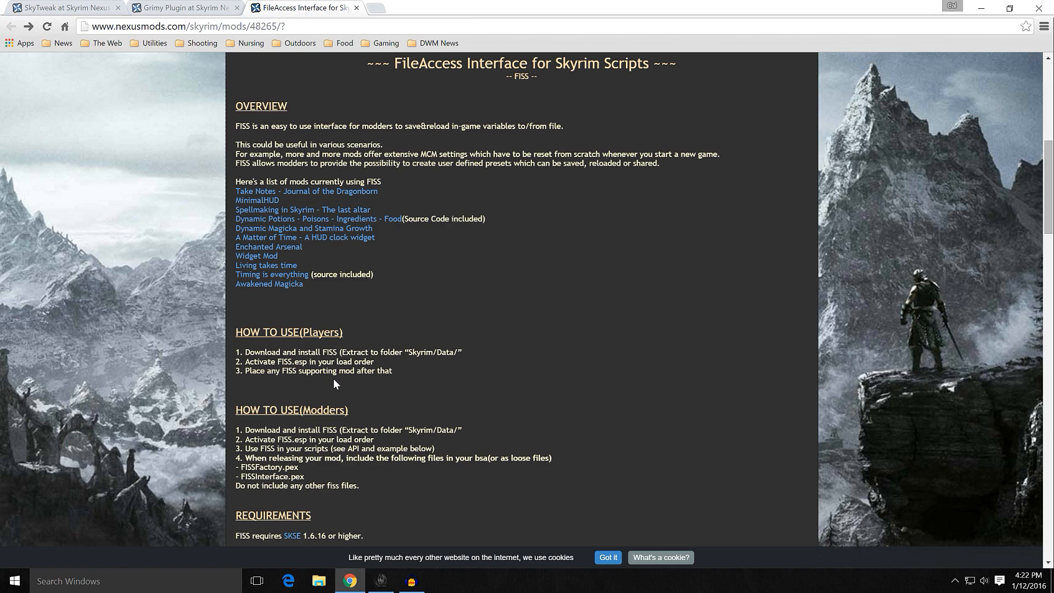
scroll(223, 353, "up", 4)
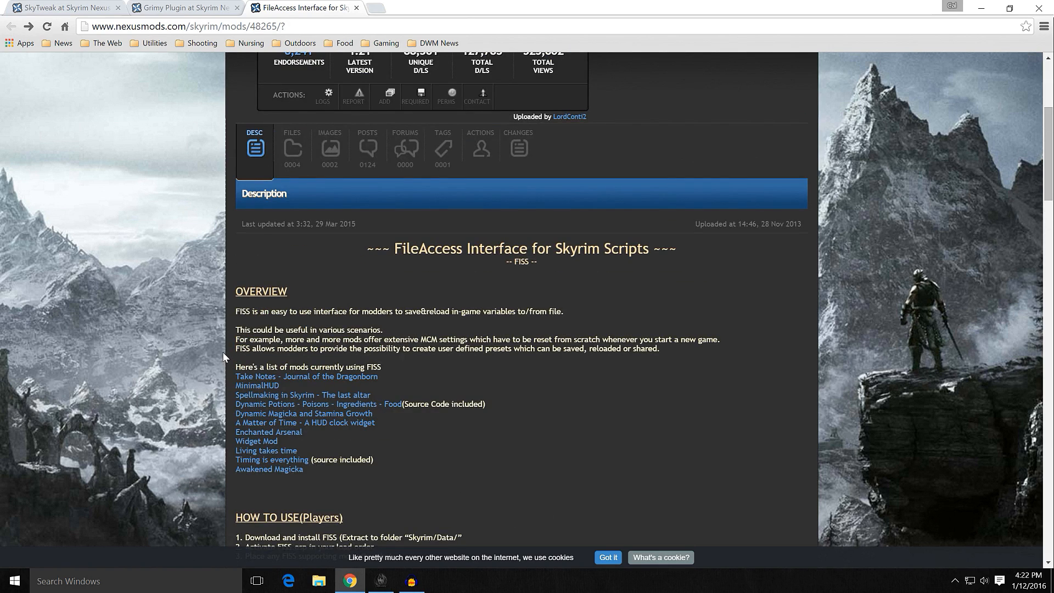
scroll(222, 356, "down", 3)
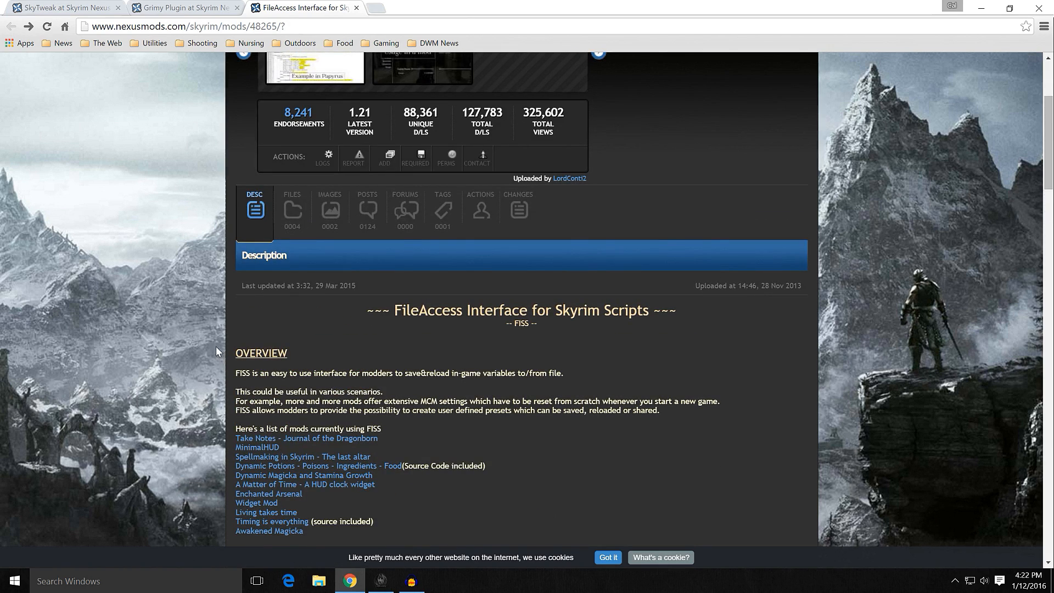
scroll(220, 347, "up", 1)
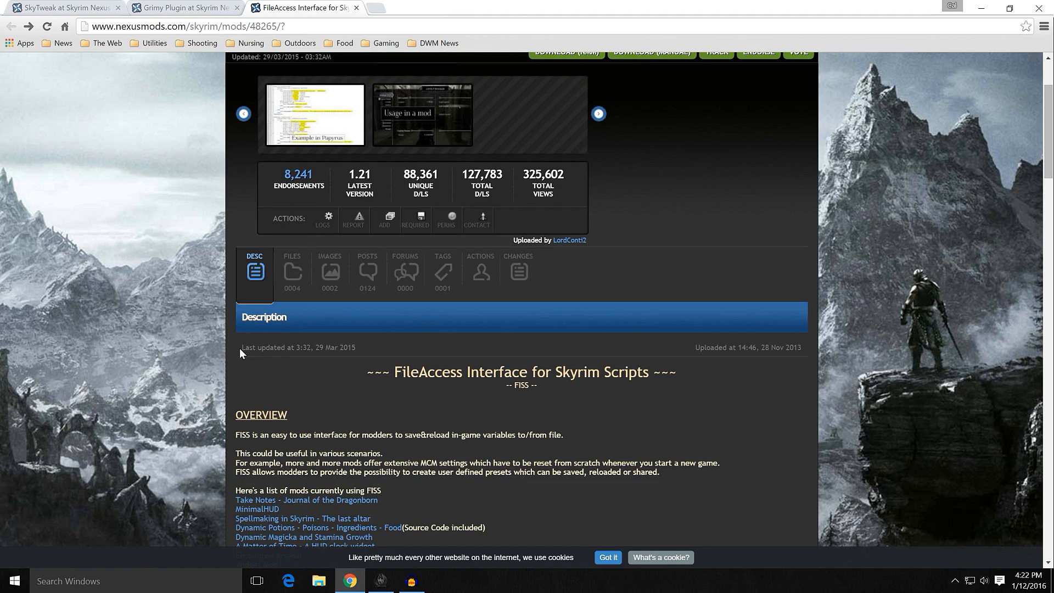
Examine the FISS file list and check the matching download in Mod Organizer, returning to the browser
left_click(296, 279)
scroll(295, 302, "down", 2)
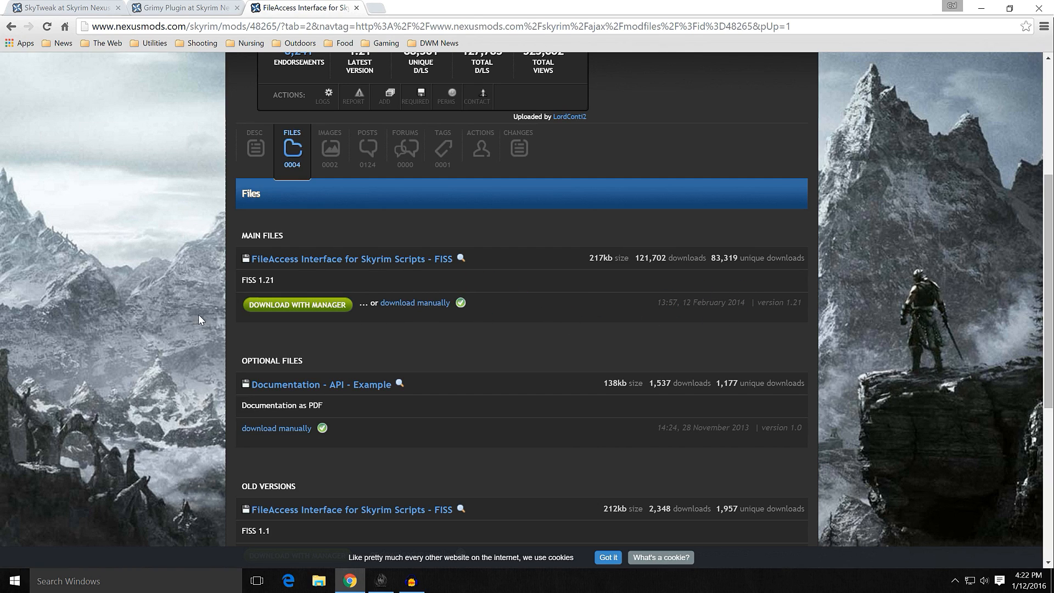
scroll(220, 315, "up", 3)
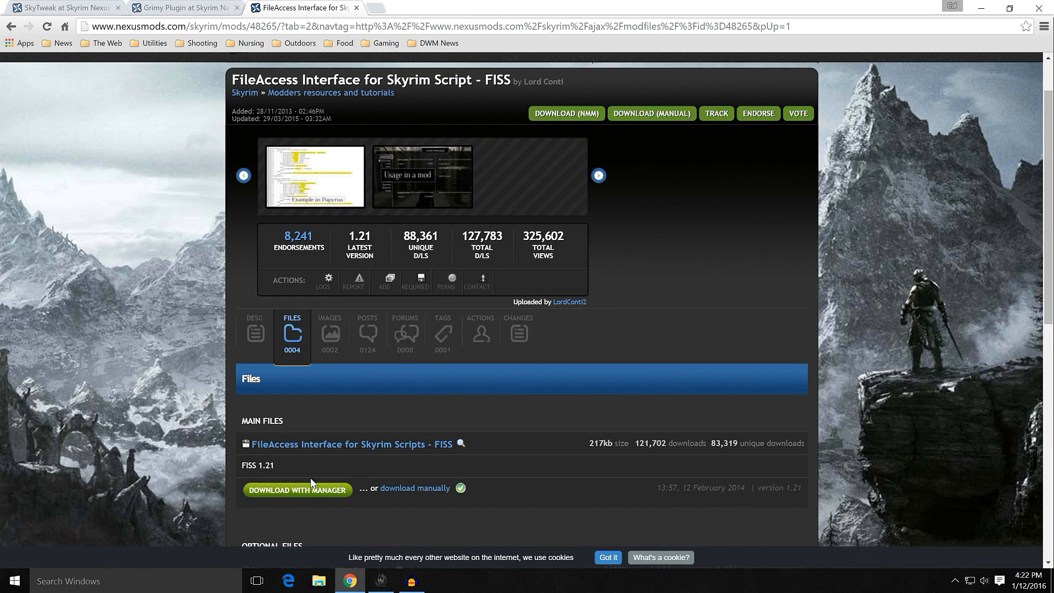
left_click(381, 581)
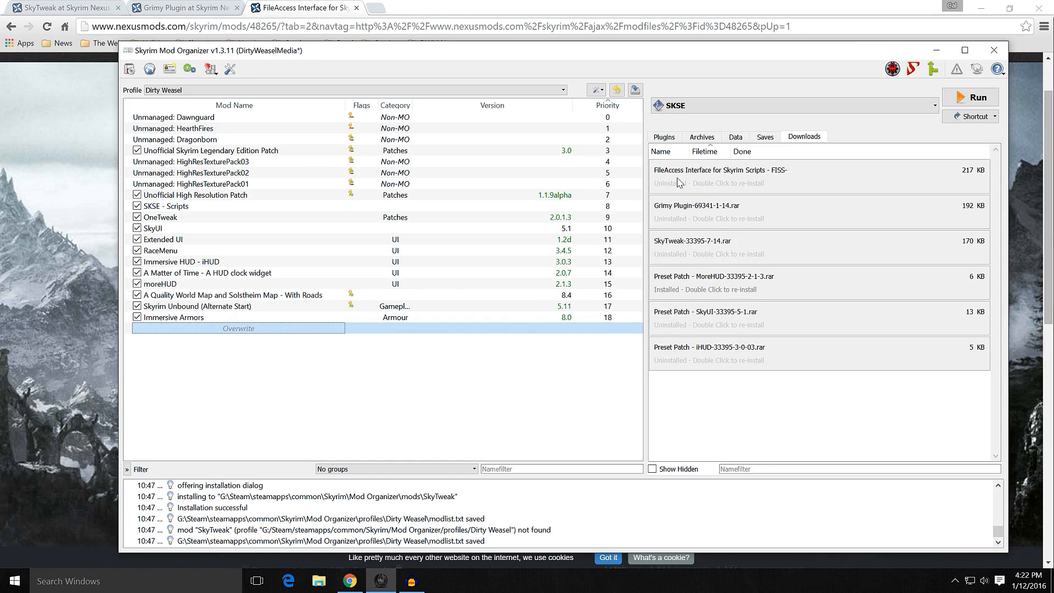
left_click(935, 51)
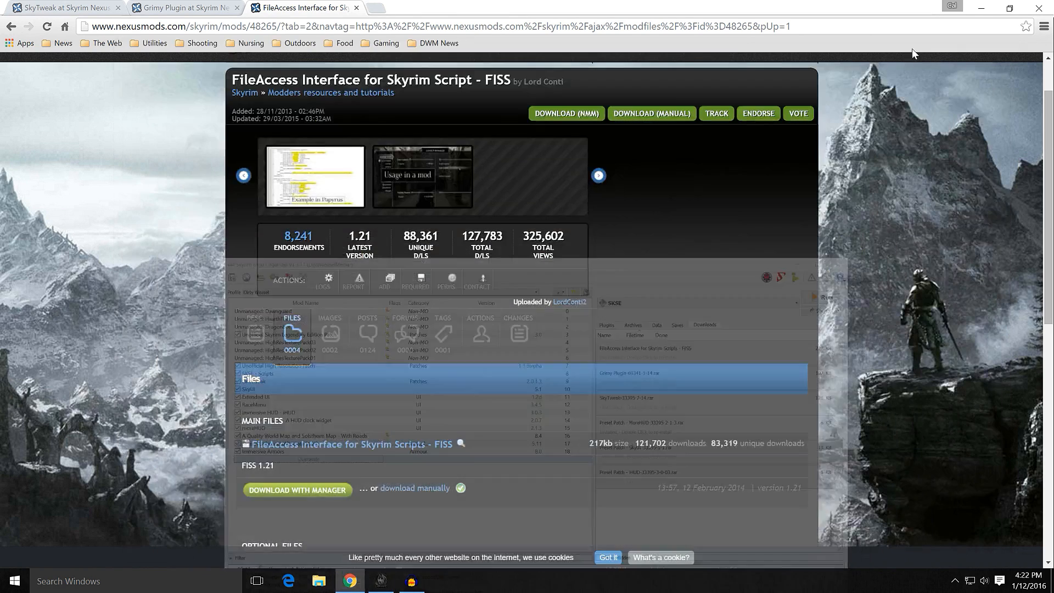
Read the Grimy Plugin page's description, including the section on why SkyTweak needs it
left_click(76, 12)
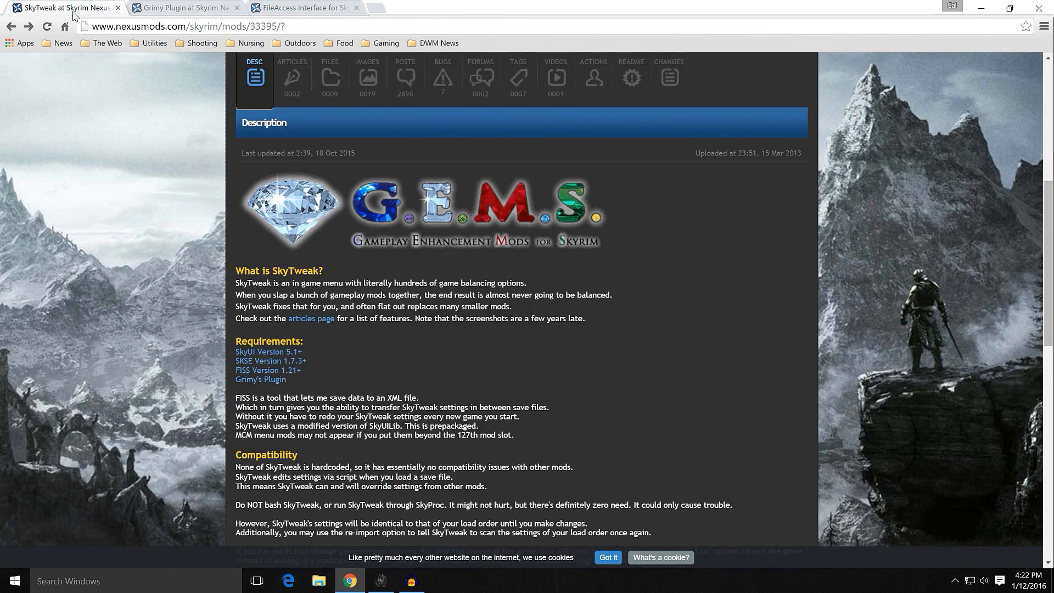
left_click(164, 8)
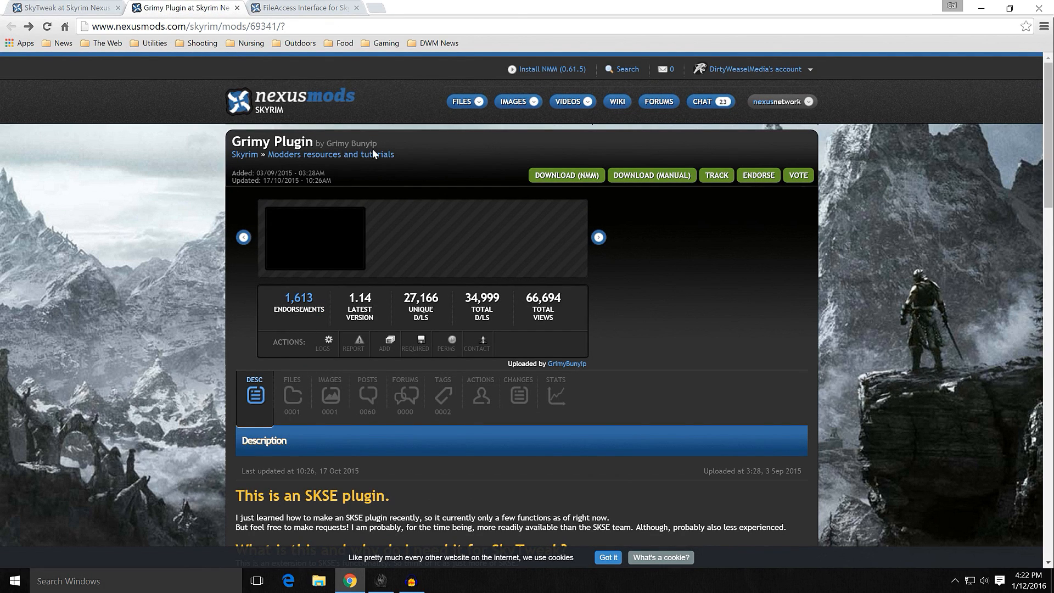
left_click_drag(379, 143, 326, 144)
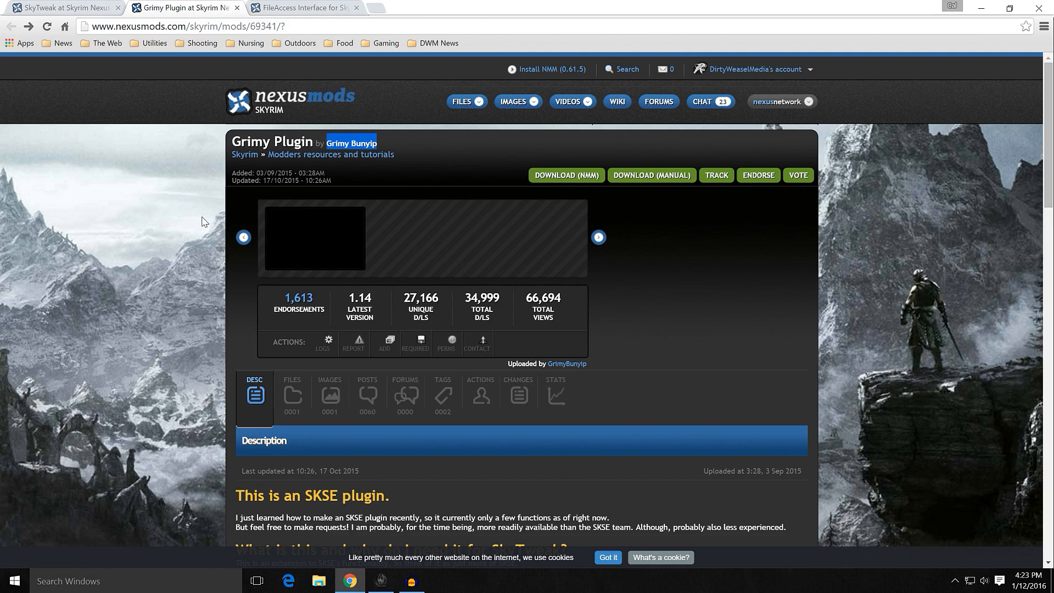
left_click(203, 221)
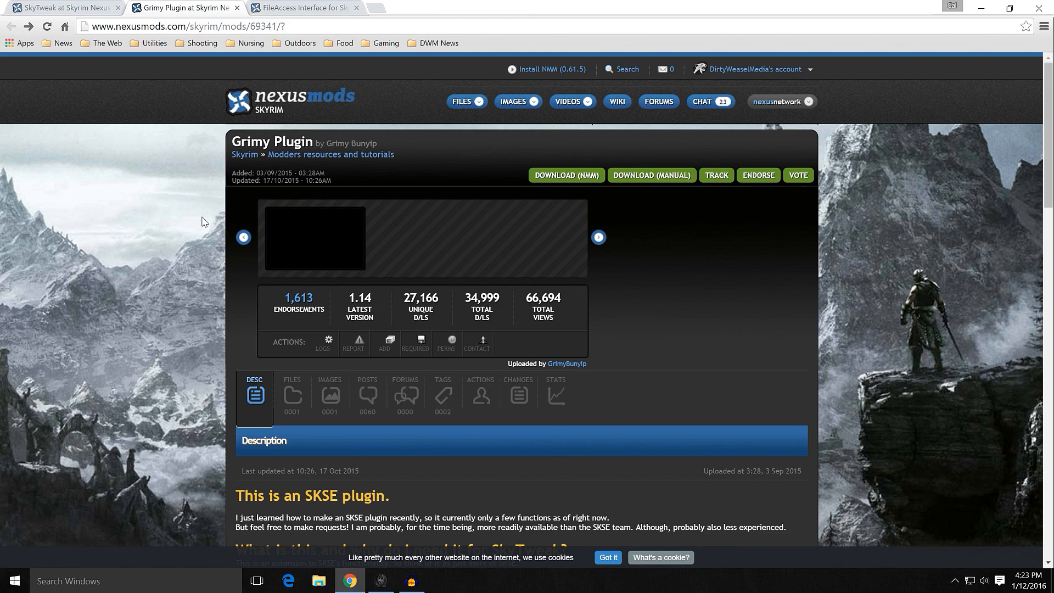
scroll(204, 224, "down", 5)
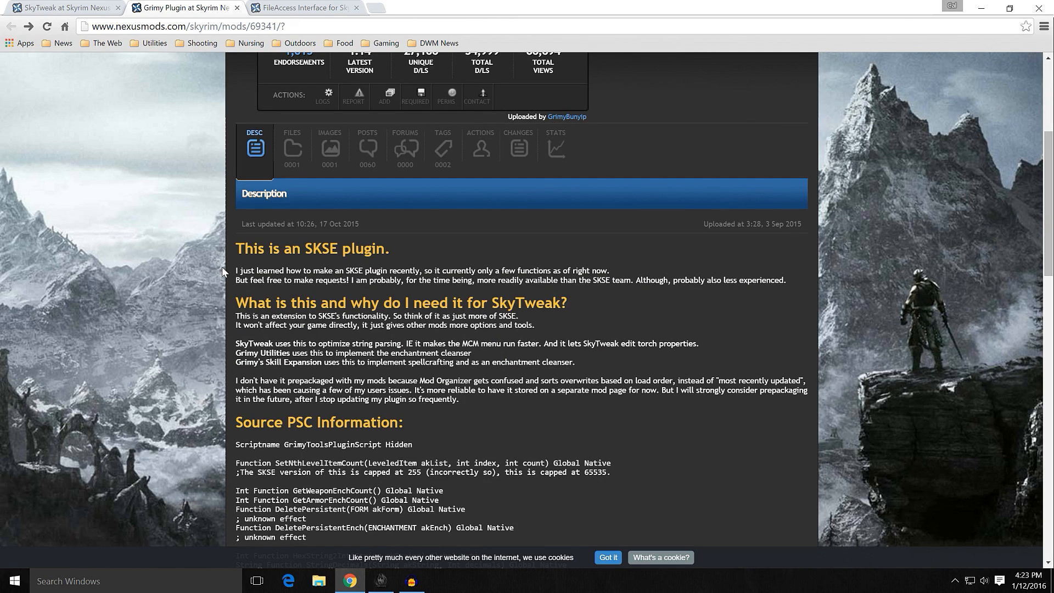
scroll(222, 266, "down", 2)
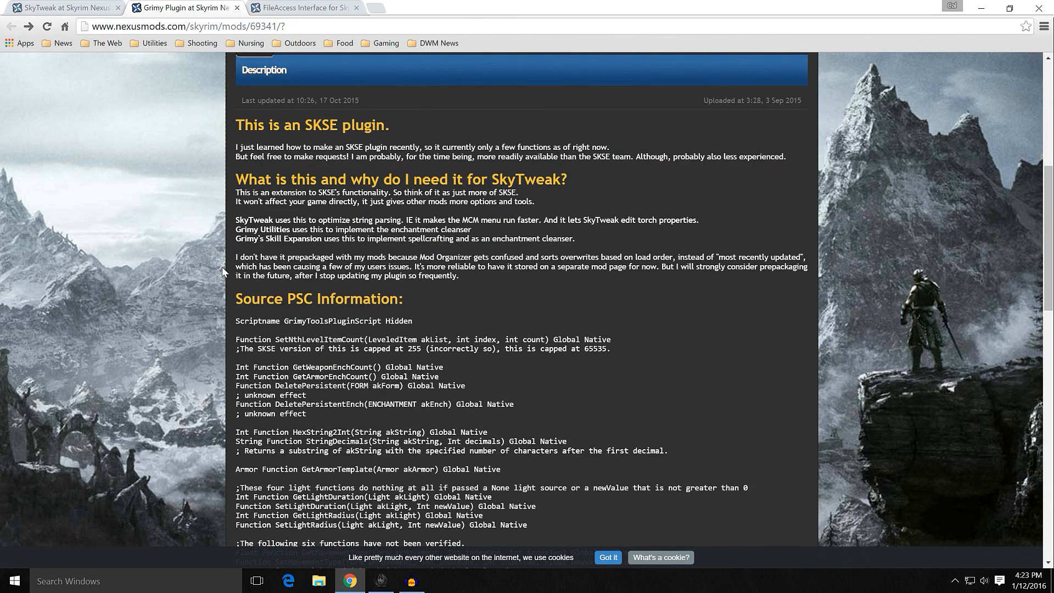
left_click_drag(235, 179, 567, 178)
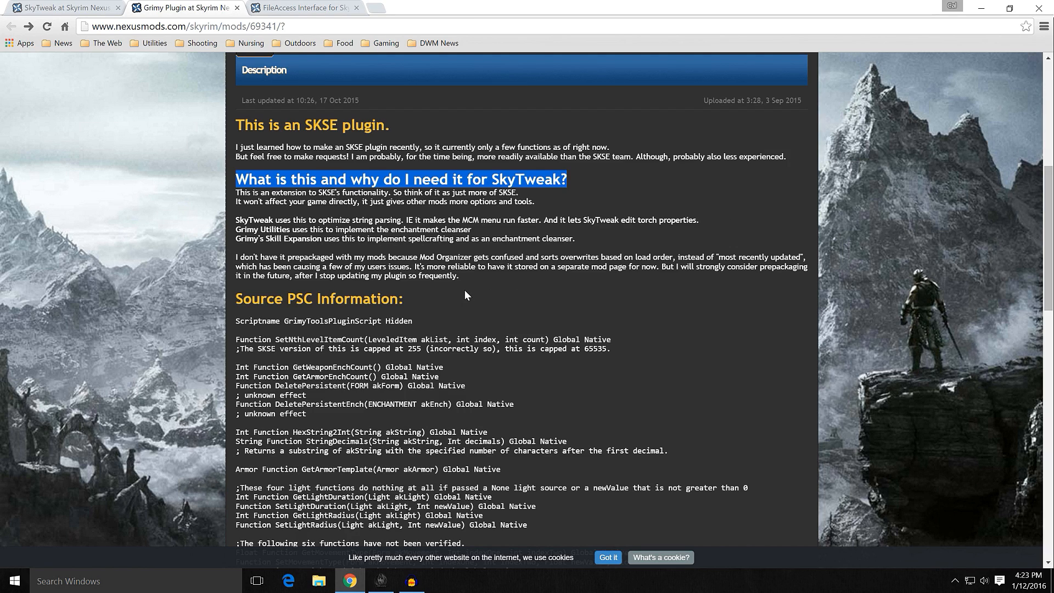
scroll(465, 291, "up", 2)
left_click(222, 315)
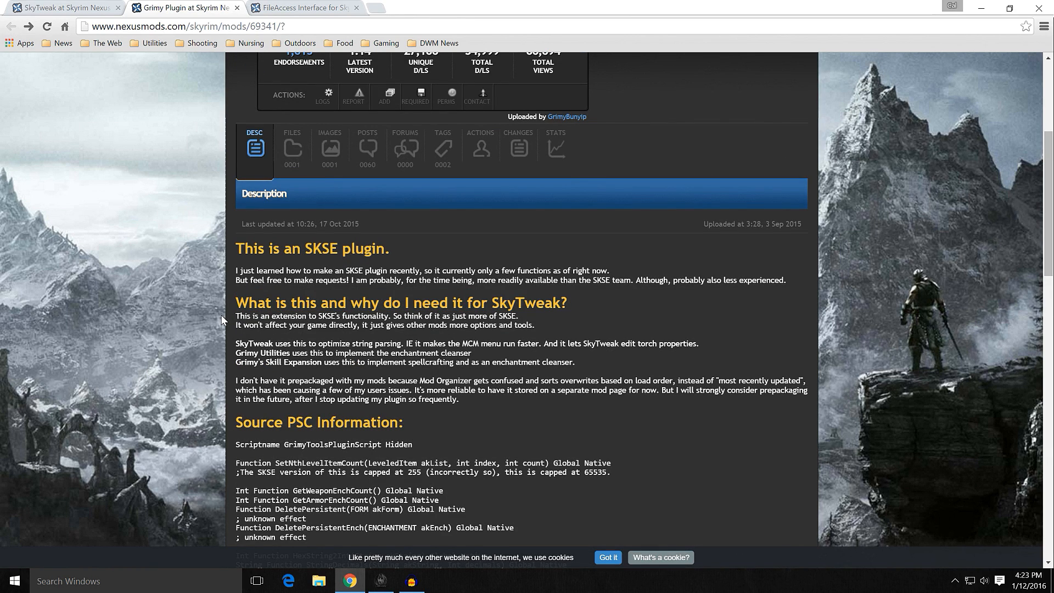
scroll(209, 284, "up", 3)
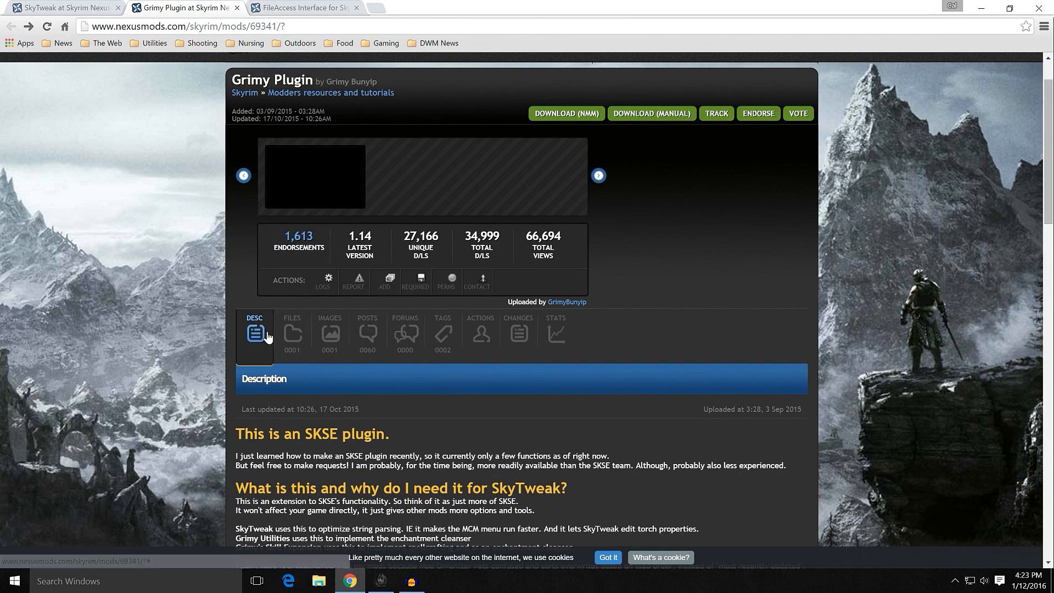
Open the Grimy Plugin file list and examine its main file
left_click(289, 340)
scroll(210, 328, "down", 2)
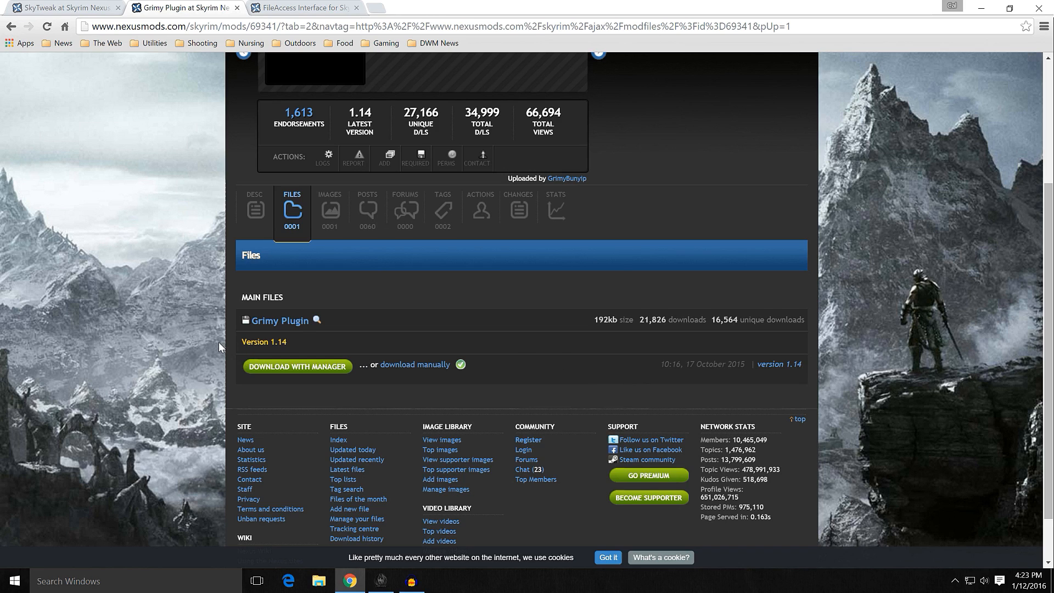
scroll(218, 341, "up", 3)
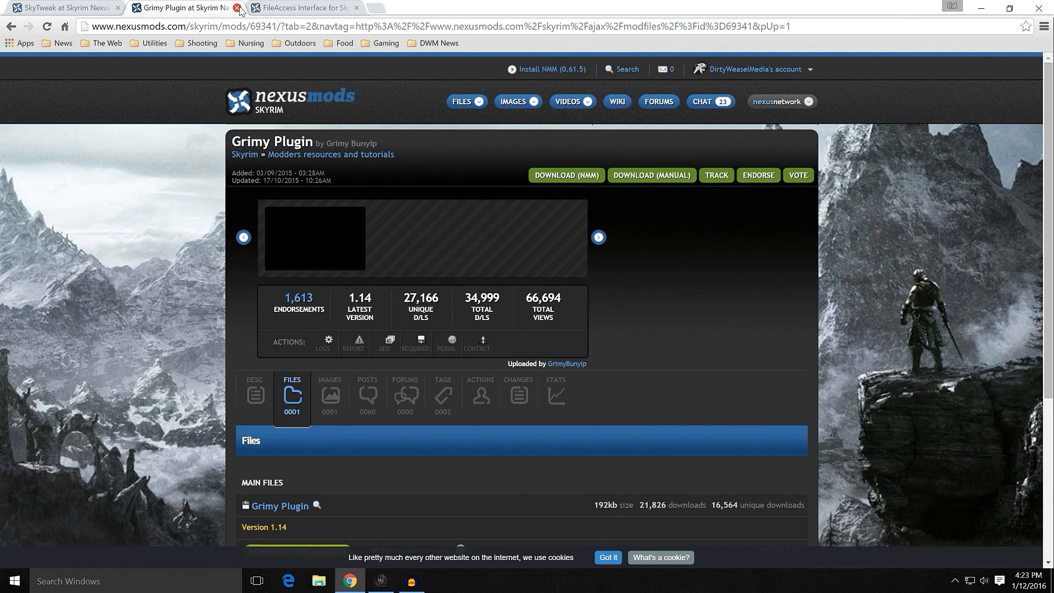
Close the Grimy Plugin, FISS and SkyTweak pages in the browser
left_click(237, 8)
left_click(237, 9)
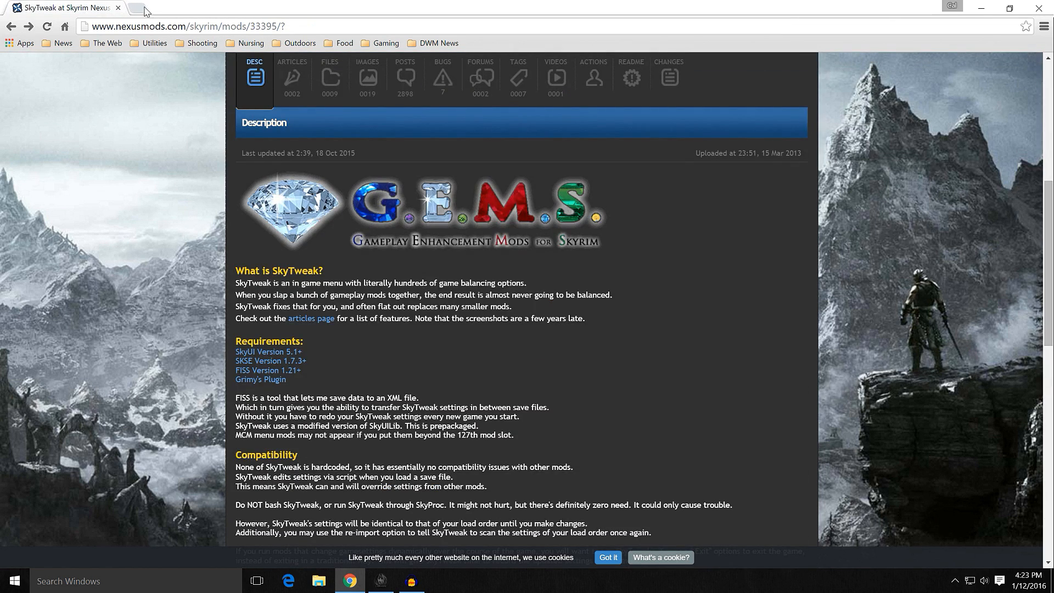
left_click(118, 7)
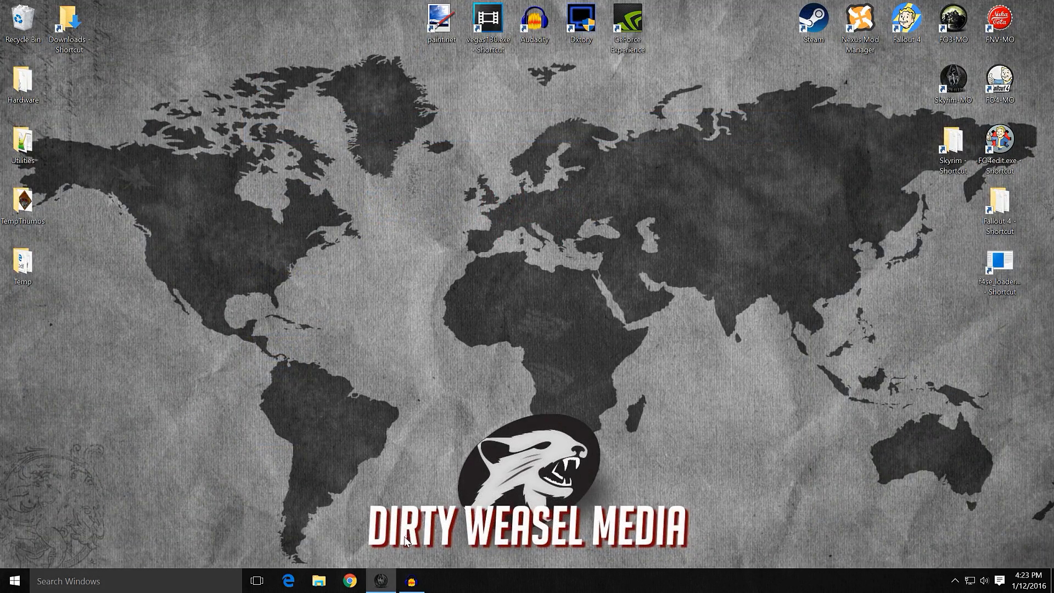
Switch to Mod Organizer, manually install the FileAccess Interface for Skyrim Scripts - FISS download with all its content, and enable the mod
left_click(379, 581)
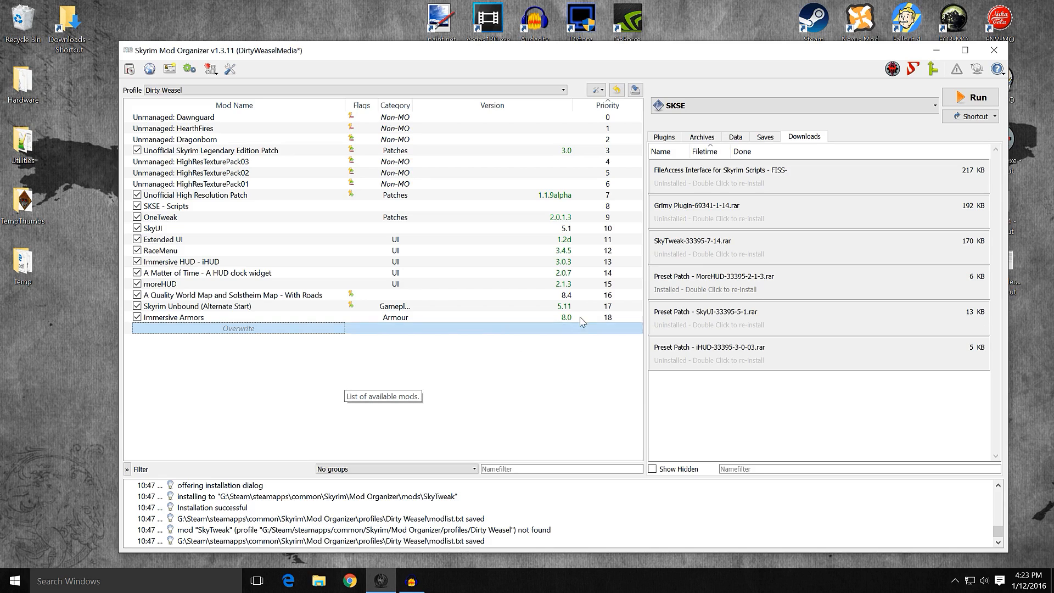
double_click(719, 182)
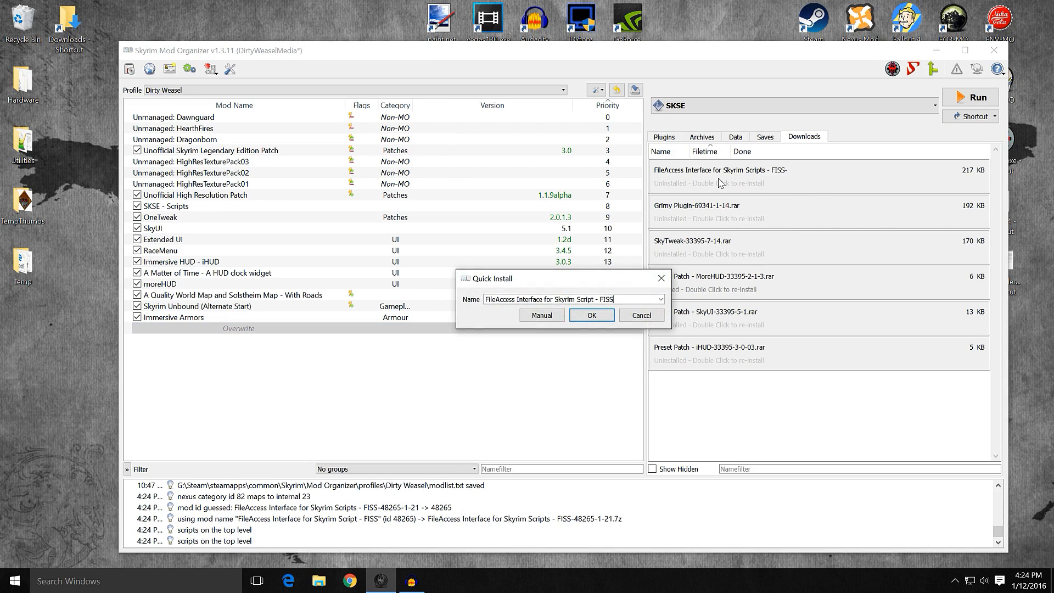
left_click(541, 315)
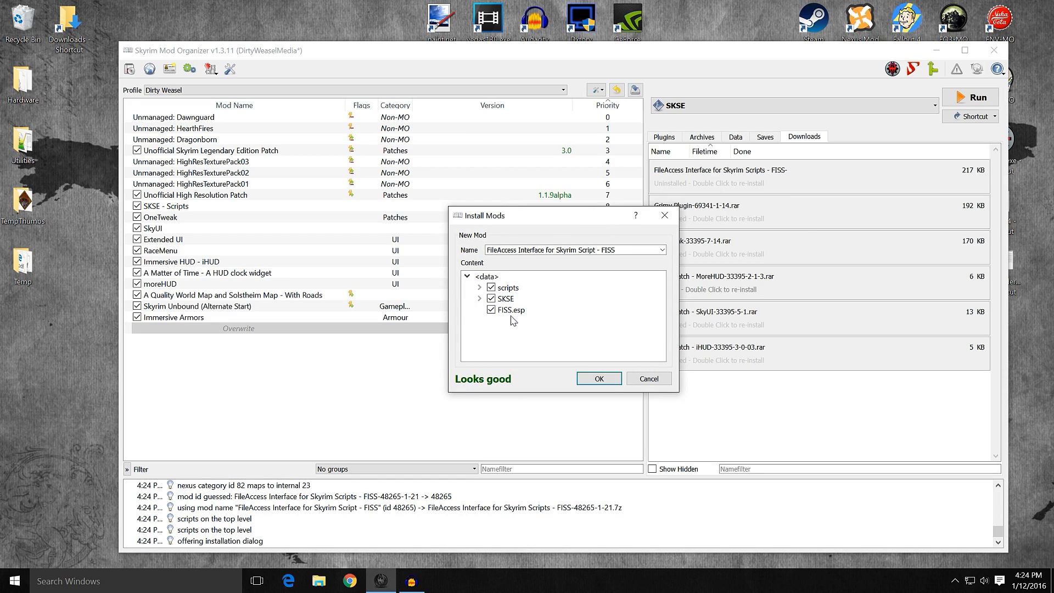
left_click(598, 379)
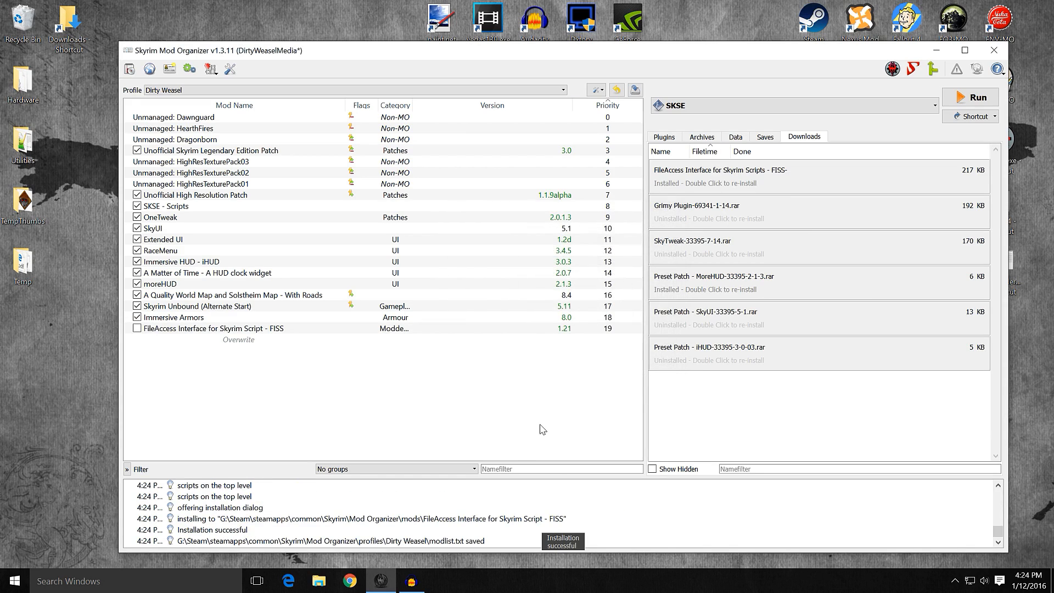
left_click(136, 328)
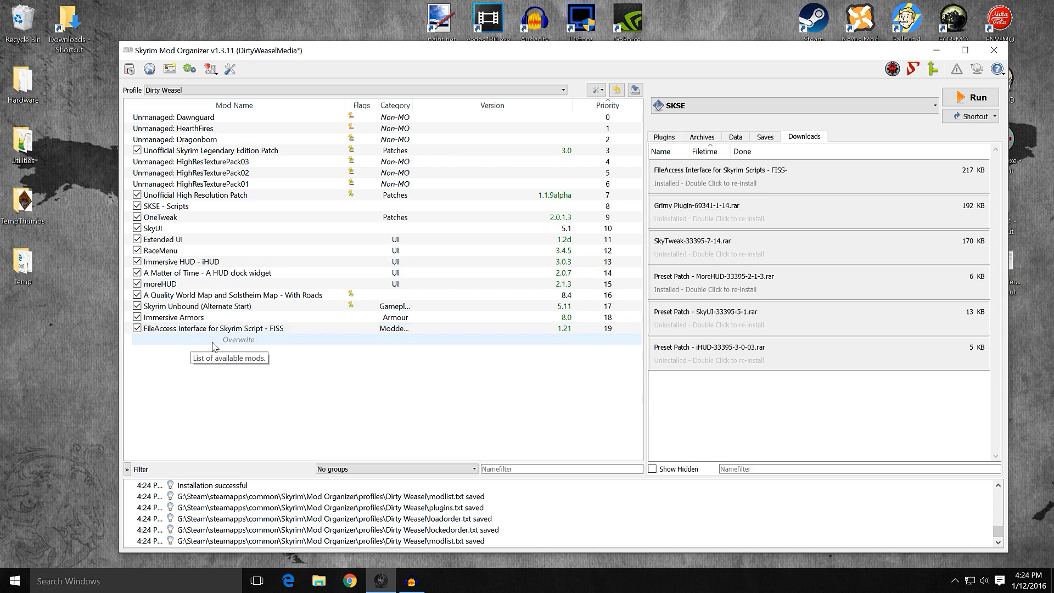
Move the FISS mod up the mod list to priority 10, between OneTweak and SkyUI
mouse_move(219, 333)
left_mouse_down()
mouse_move(218, 239)
mouse_move(220, 337)
left_mouse_up()
left_click(184, 219)
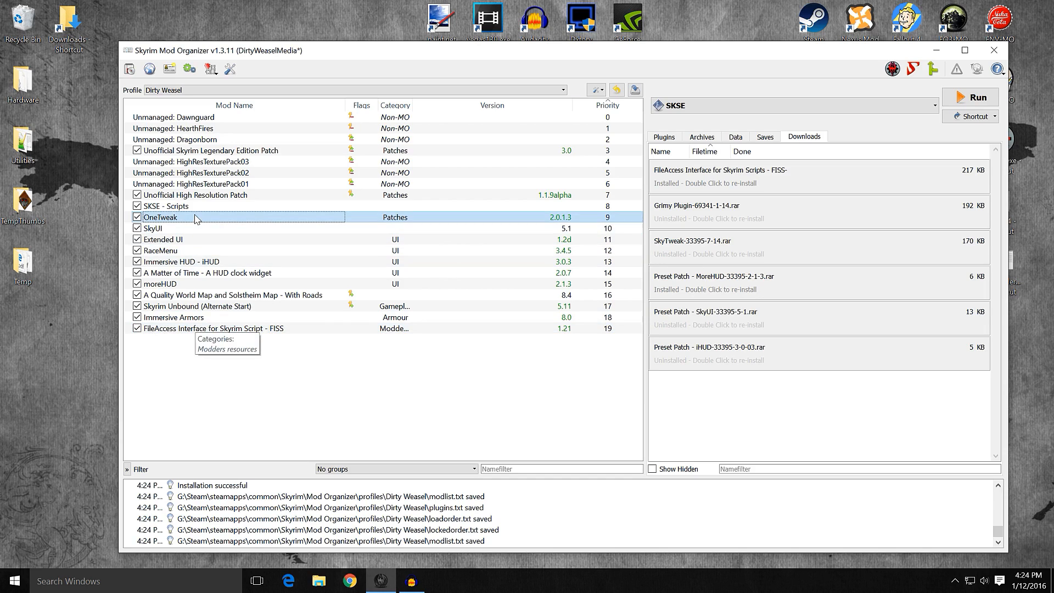
left_click_drag(196, 328, 200, 258)
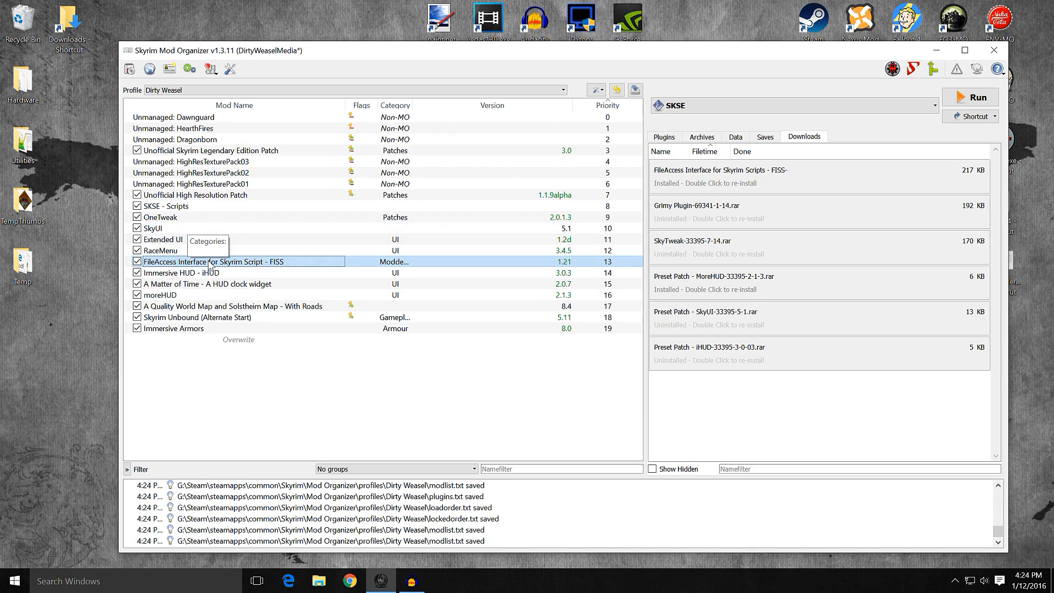
left_click_drag(211, 266, 214, 222)
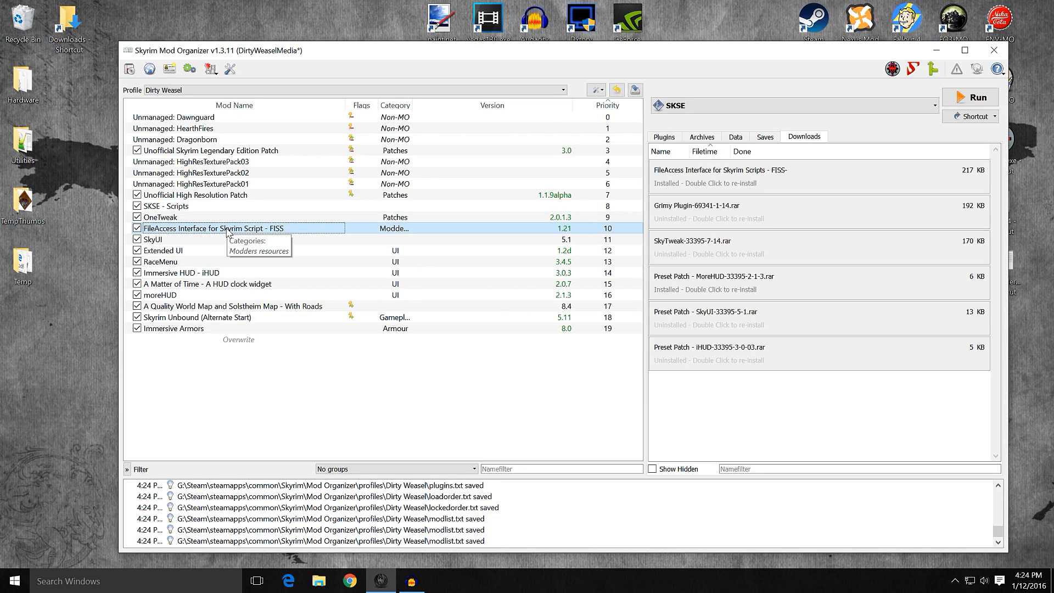
Check FISS.esp and its details in the plugin load order
left_click(665, 137)
left_click(699, 393)
left_click(698, 394)
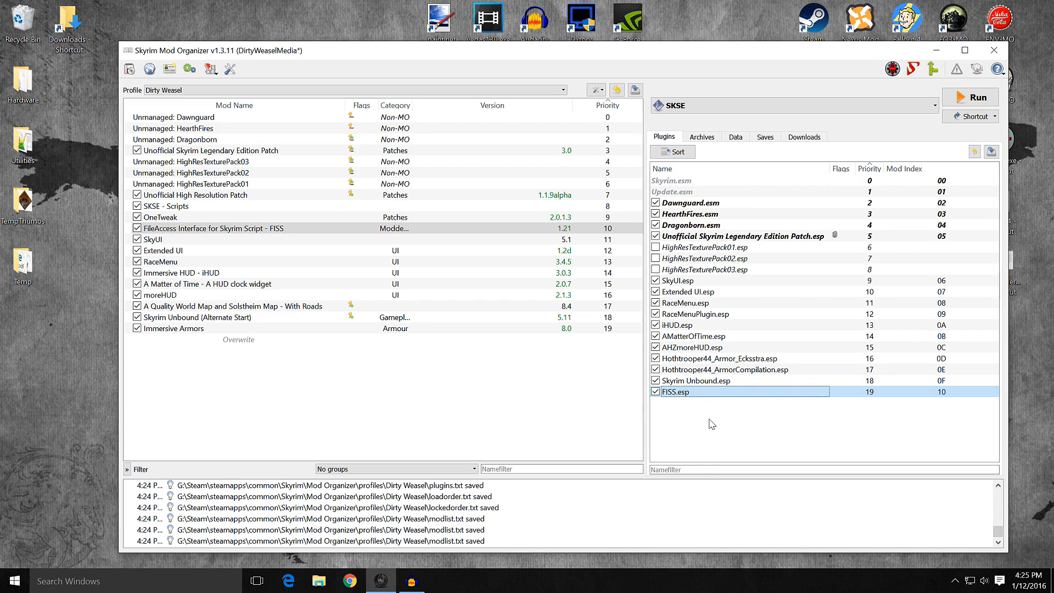
mouse_move(734, 394)
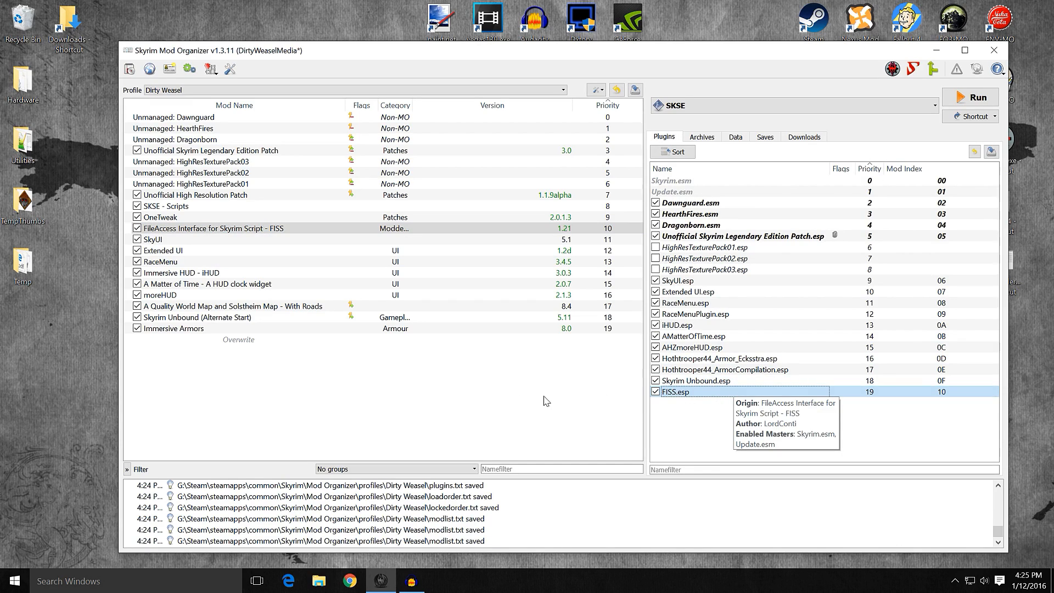
left_click(333, 400)
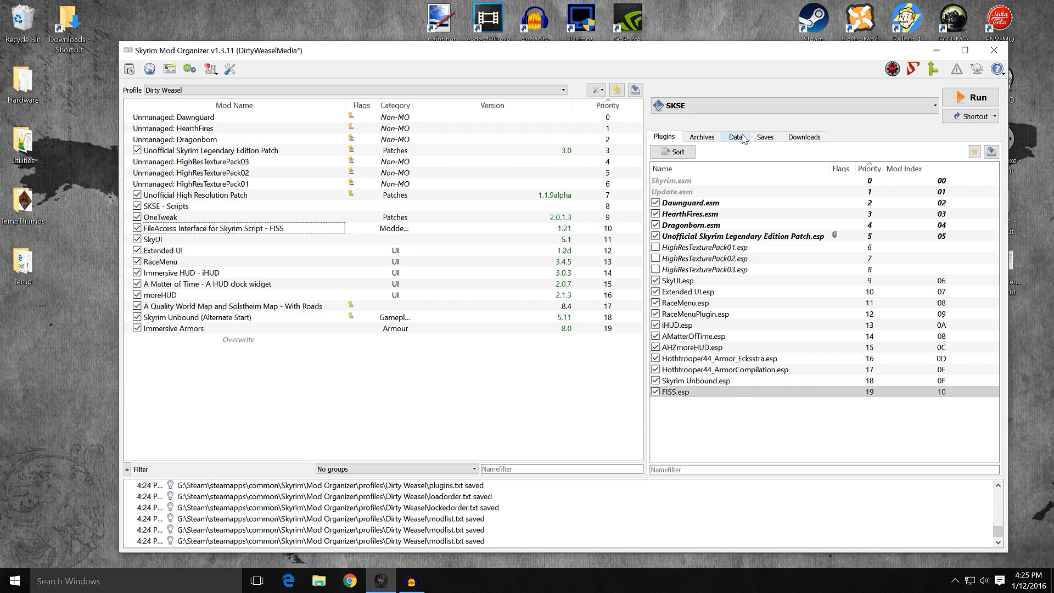
Manually install the Grimy Plugin download with both its Scripts and SKSE content
left_click(793, 138)
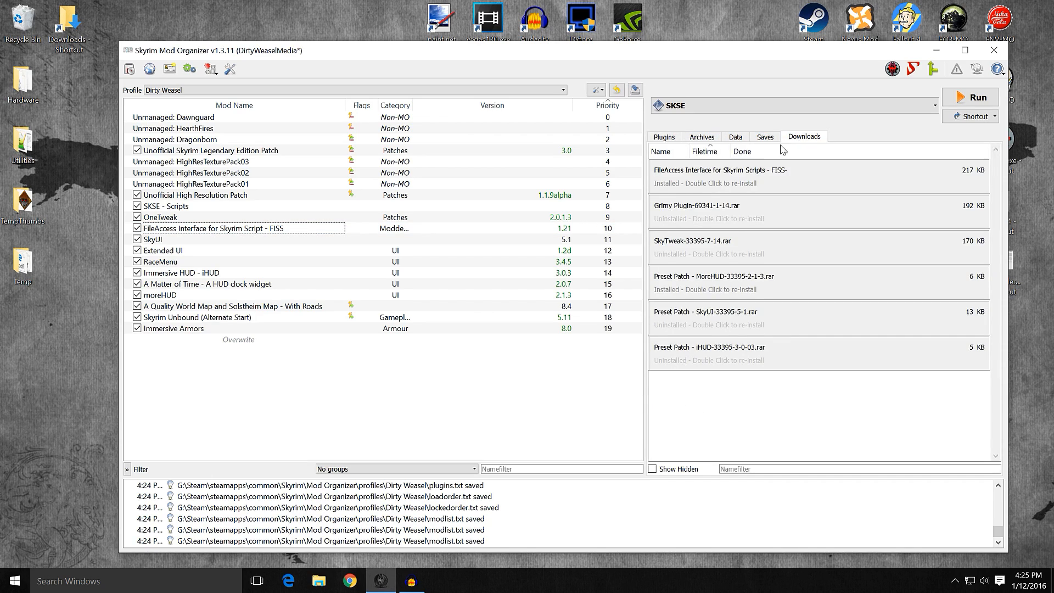
double_click(713, 213)
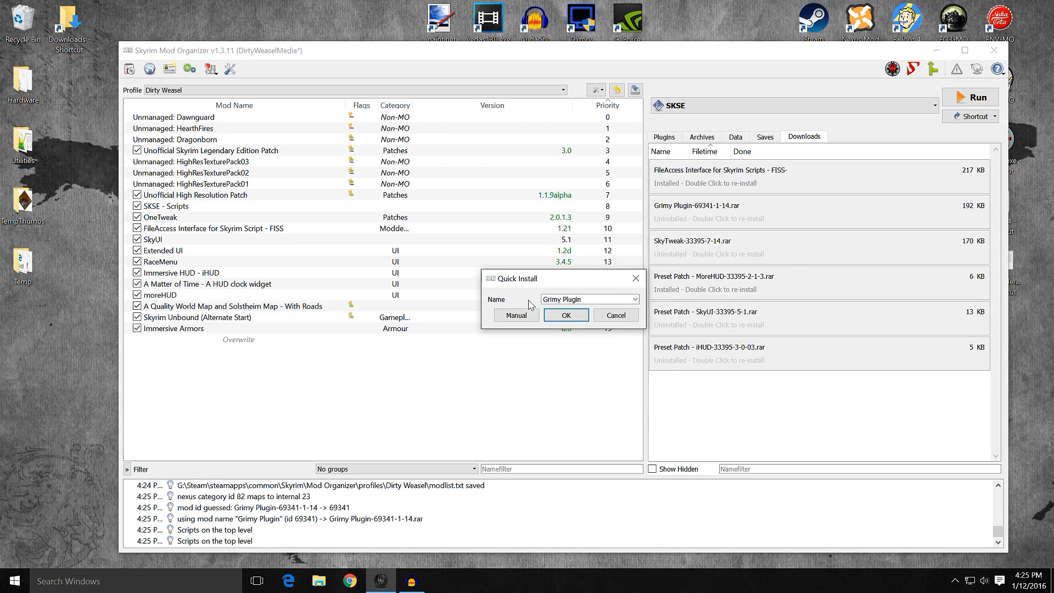
left_click(515, 316)
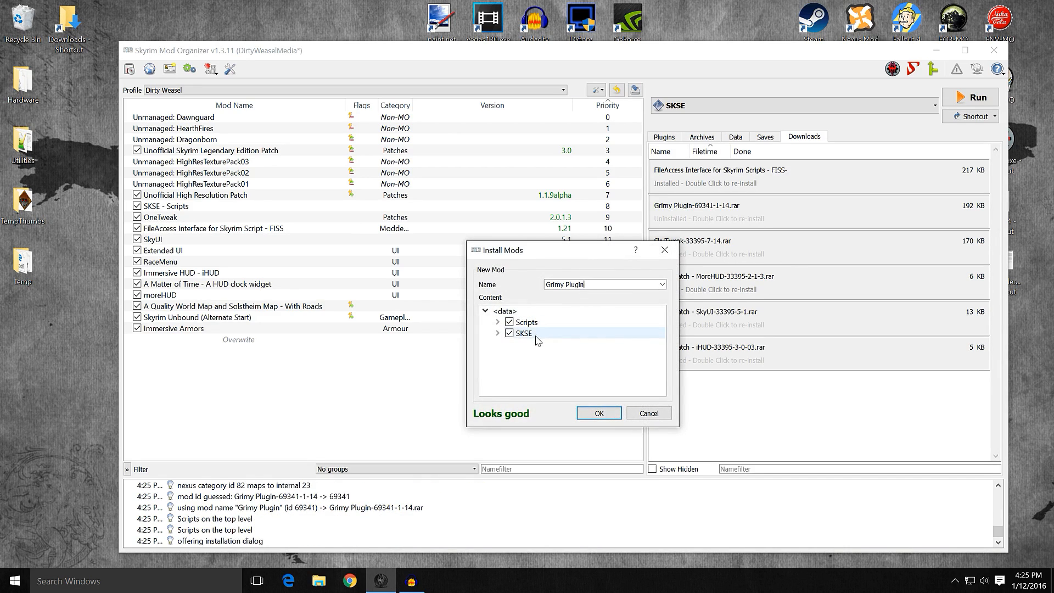
left_click(598, 413)
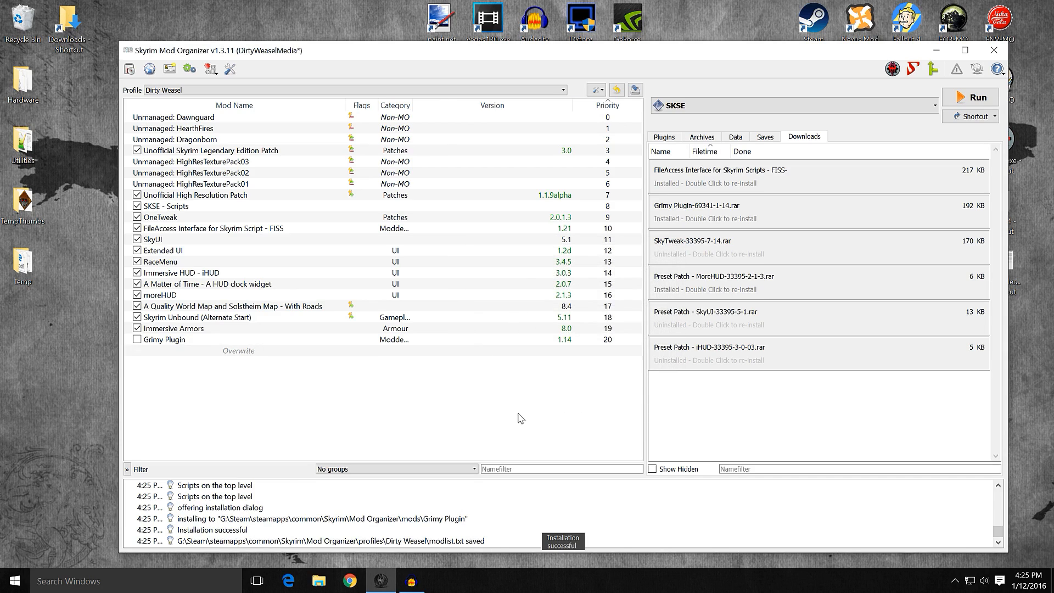
Enable the Grimy Plugin mod and move it up to priority 9, between SKSE - Scripts and OneTweak
left_click(136, 339)
left_click(185, 341)
left_click_drag(184, 340, 194, 213)
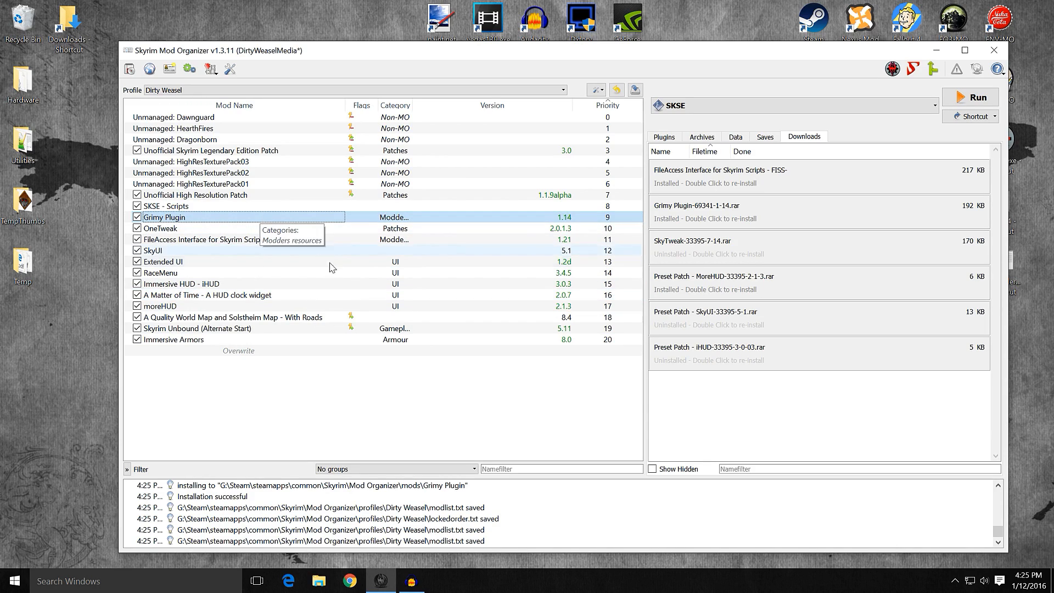
Remove the FISS and Grimy Plugin archives from the view of downloads
right_click(723, 192)
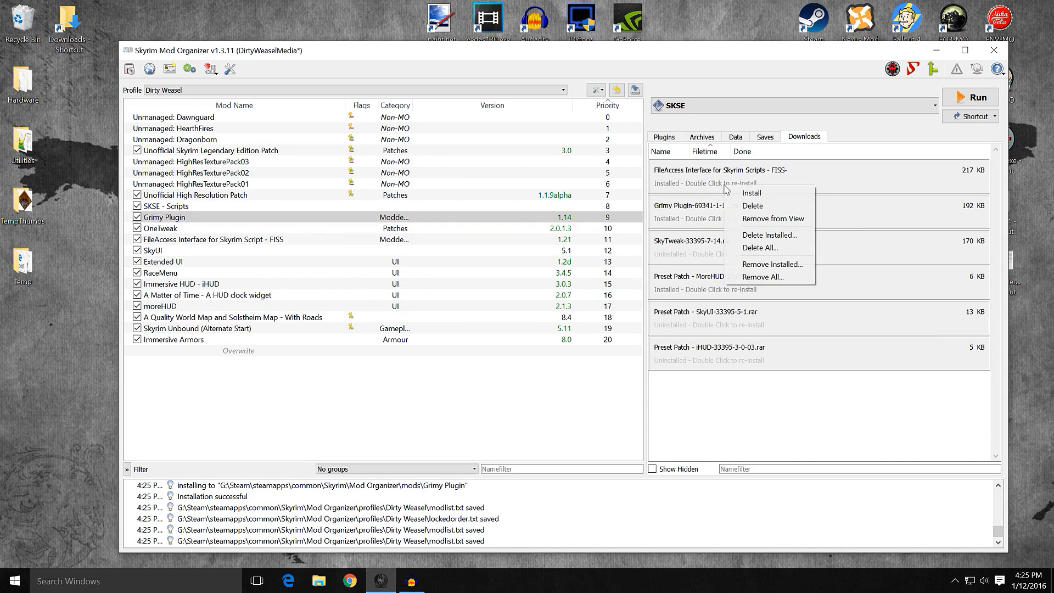
left_click(761, 221)
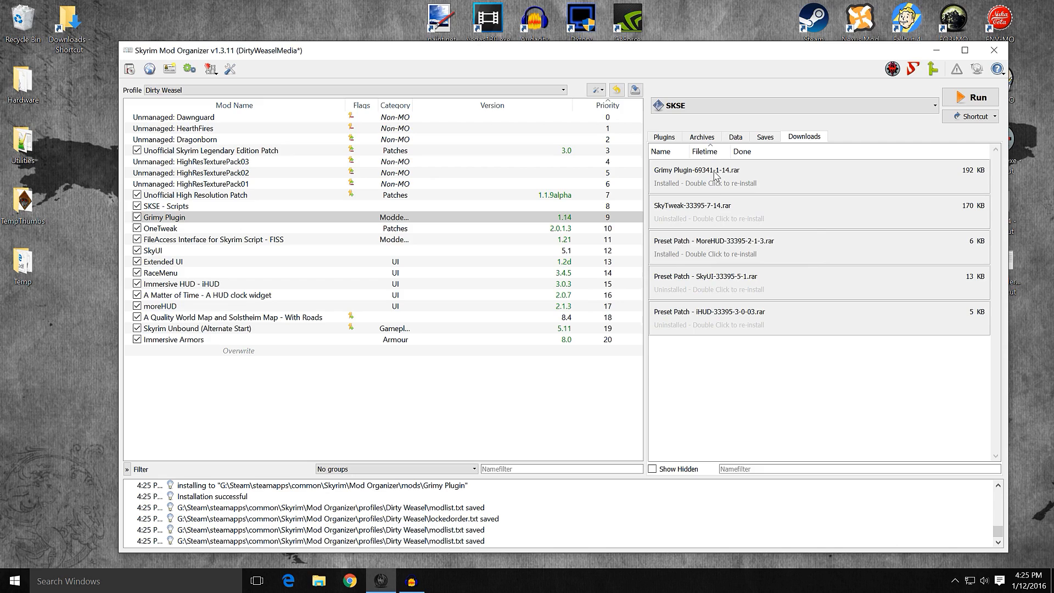
right_click(716, 171)
left_click(753, 203)
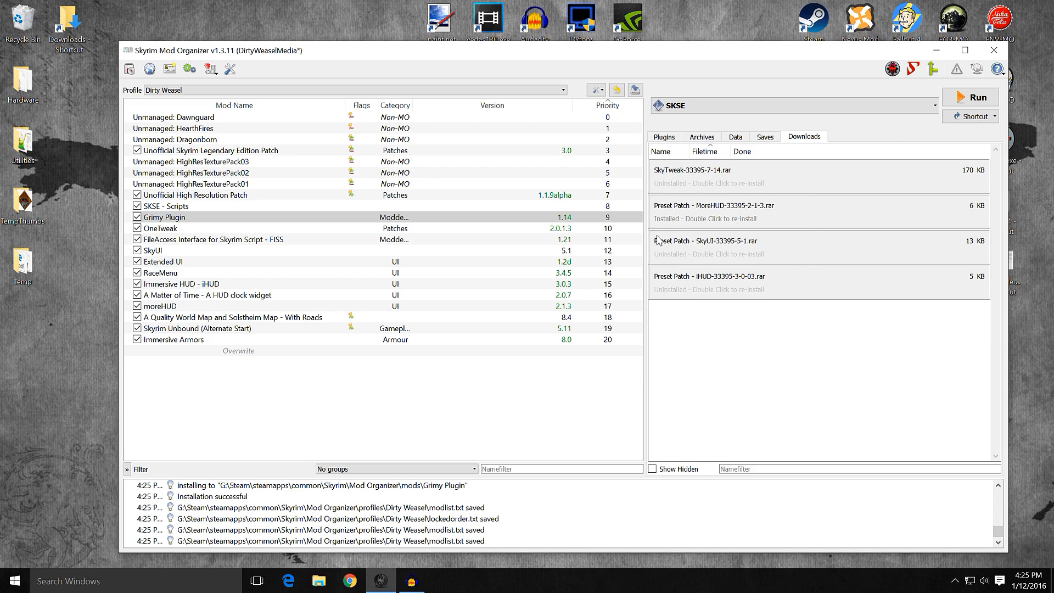
Manually install the SkyTweak download with its interface folder, BSA and ESP, and enable the mod
mouse_move(703, 181)
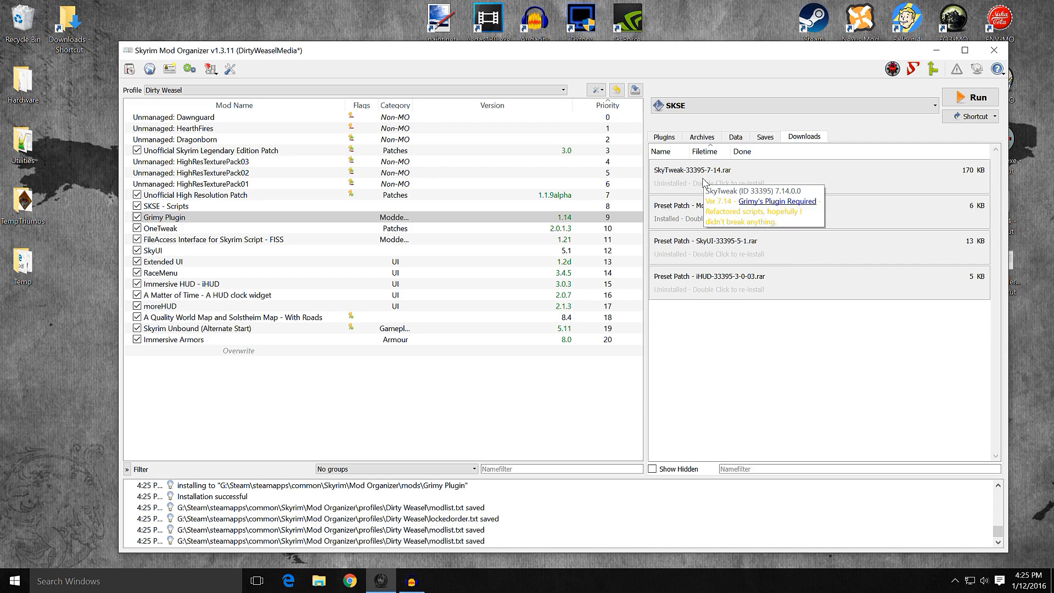
double_click(681, 183)
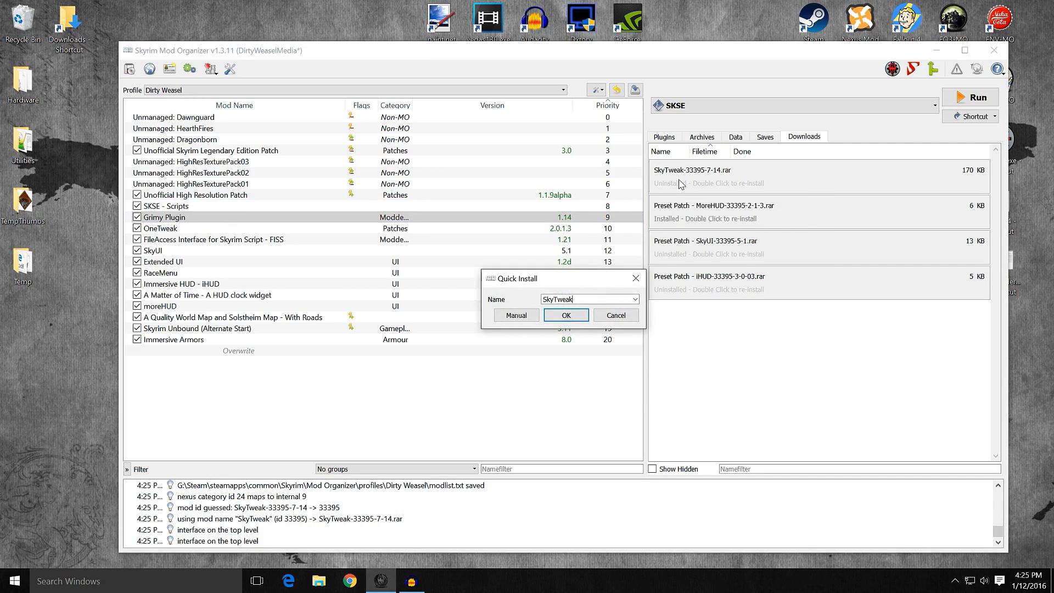
left_click(522, 316)
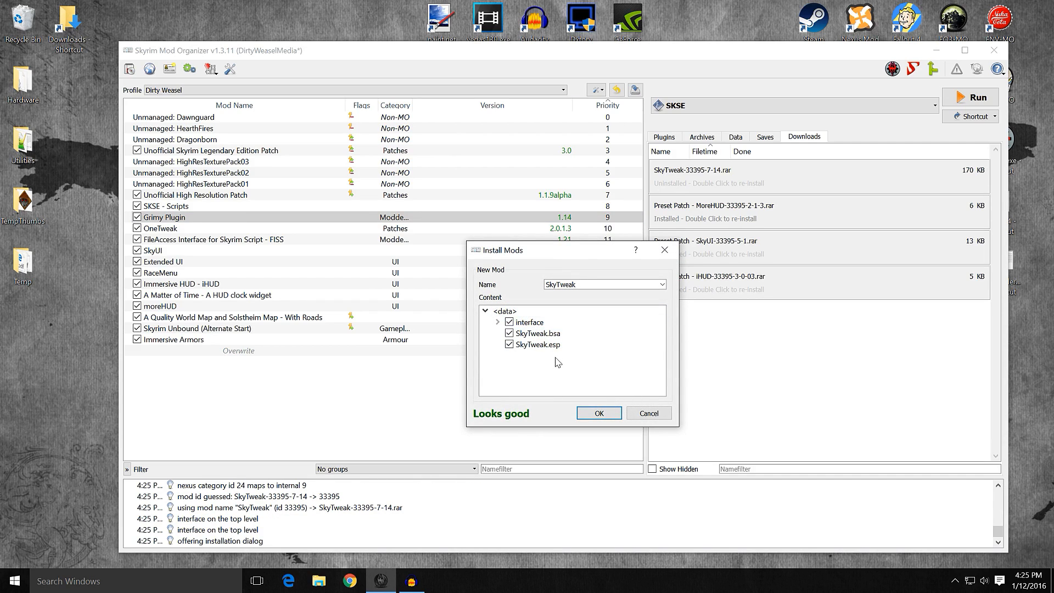
left_click(592, 416)
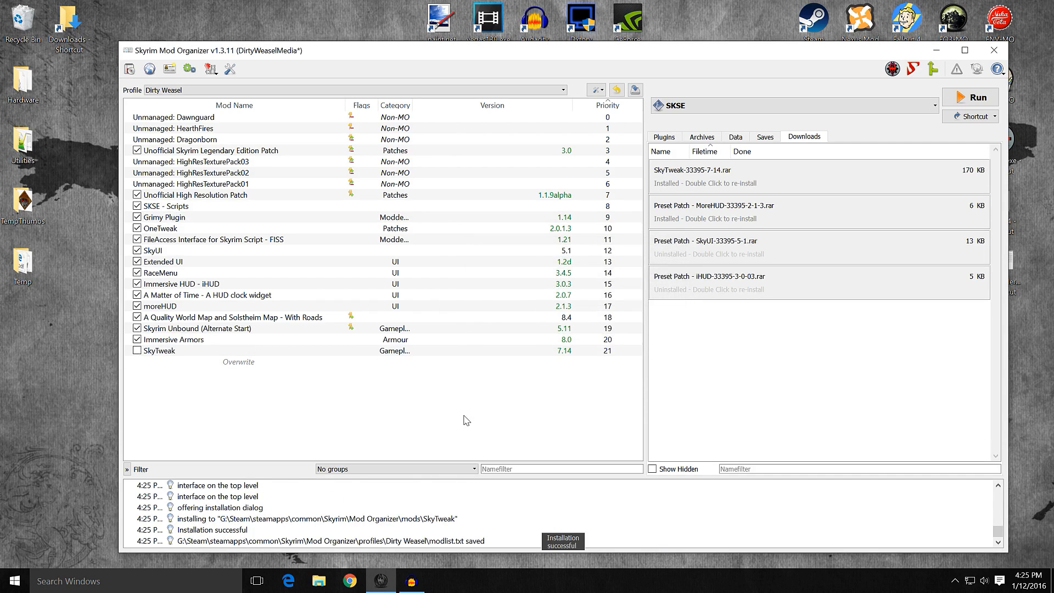
left_click(136, 350)
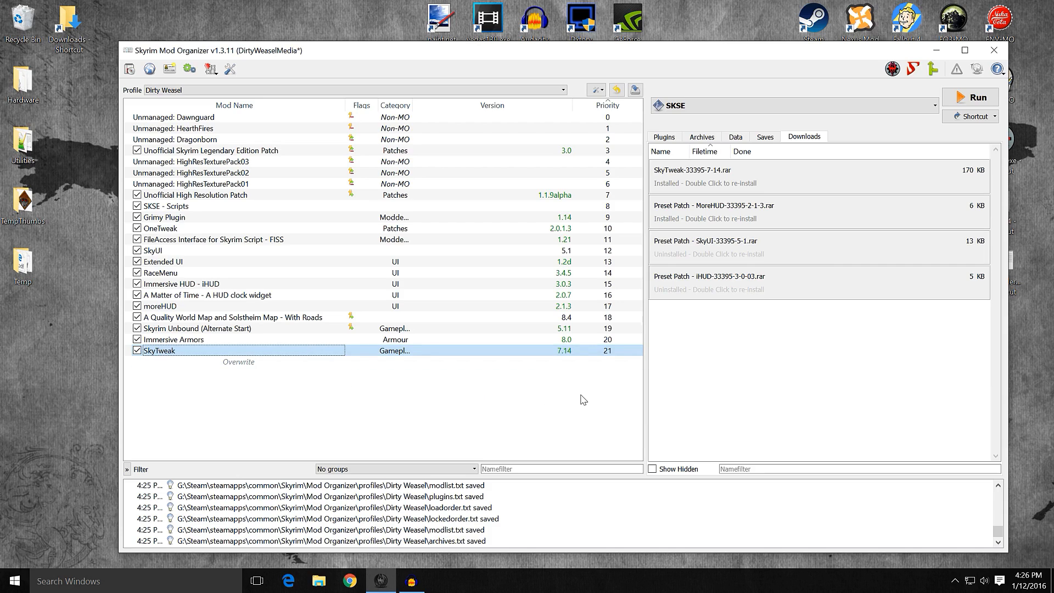
Check SkyTweak.esp in the plugin load order and remove the SkyTweak archive from the view of downloads
left_click(549, 399)
left_click(673, 137)
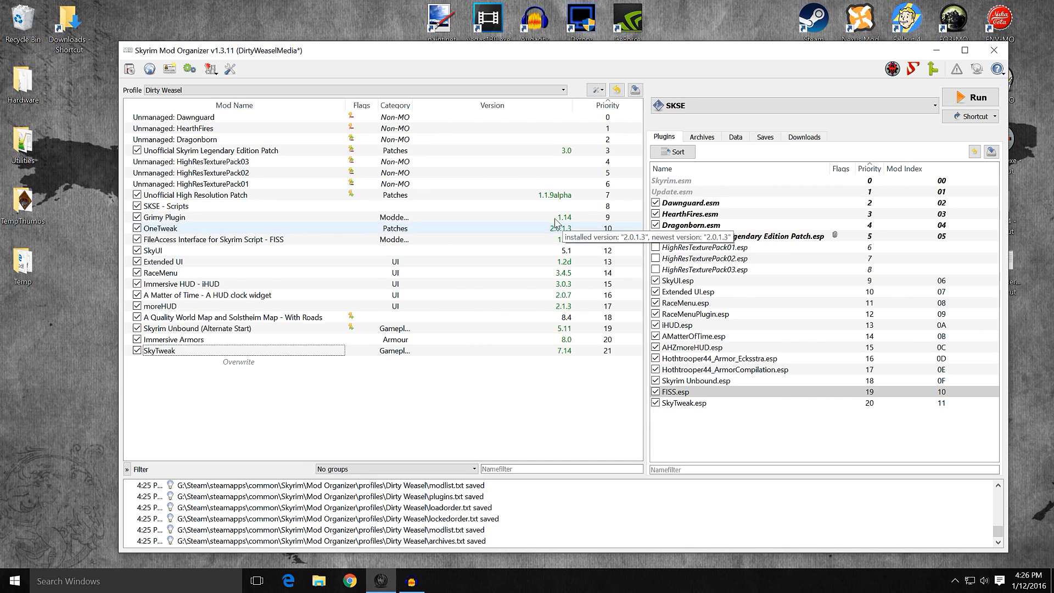
left_click(797, 138)
right_click(727, 180)
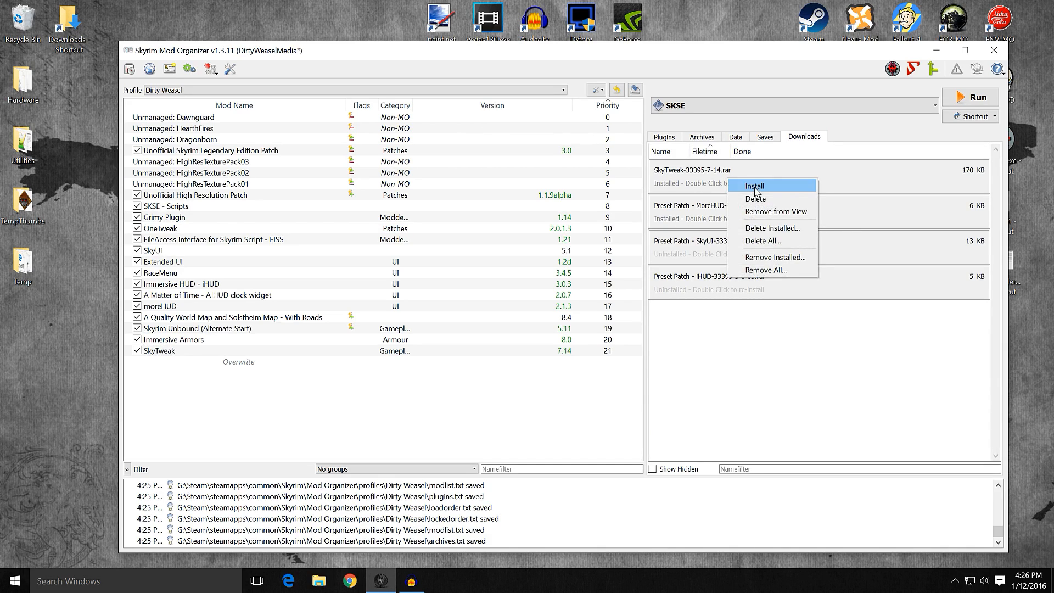
left_click(766, 213)
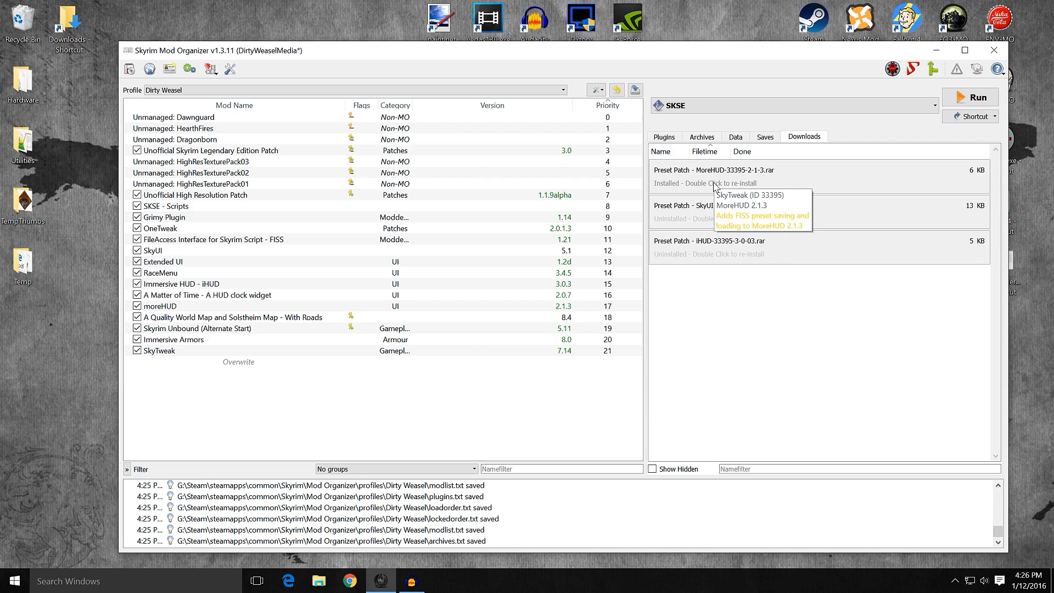
Manually install the SkyUI preset patch under the name FISS Presets - SkyUI/iHUD/MoreHUD and enable the mod
double_click(707, 219)
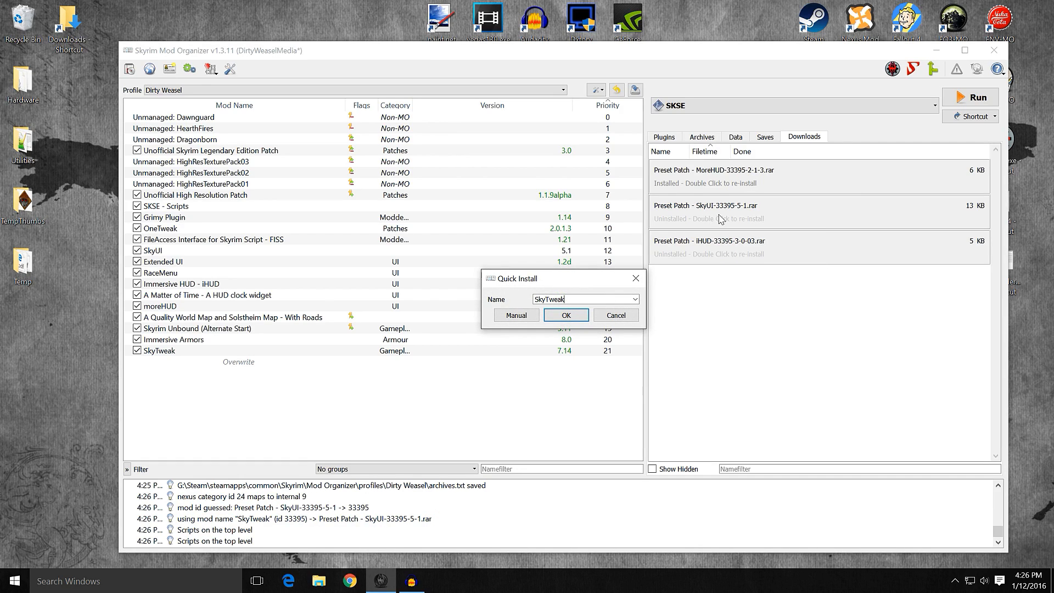
double_click(590, 297)
type("F")
type("HUD/MoreHUD")
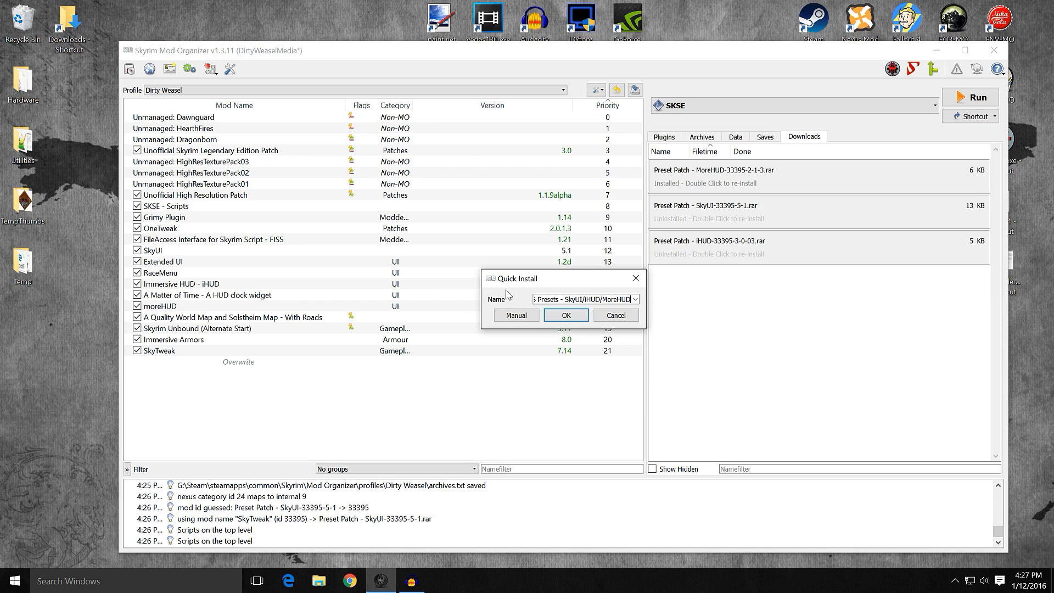
left_click(518, 317)
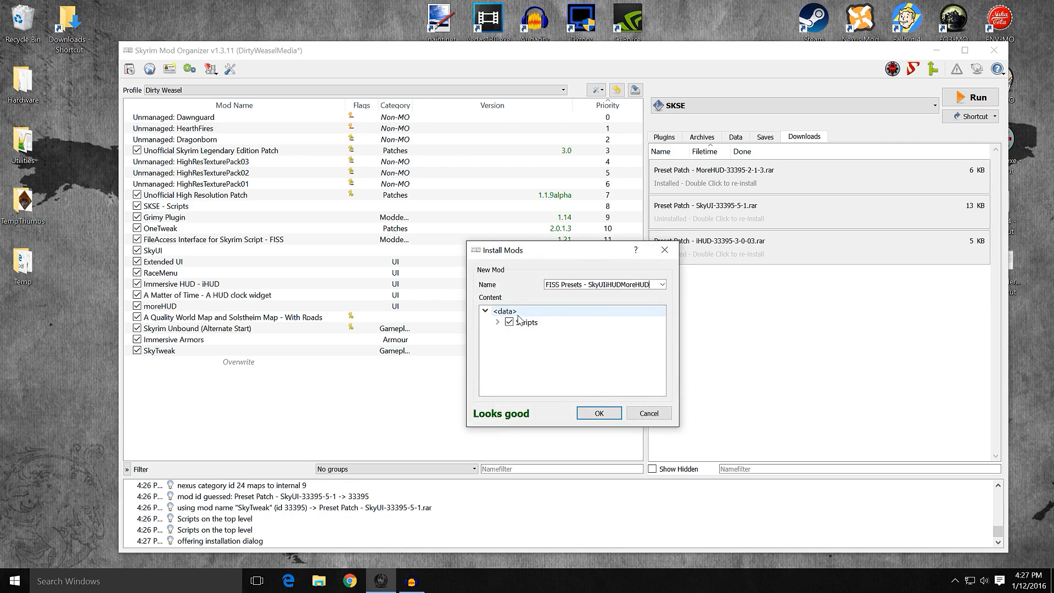
left_click(594, 413)
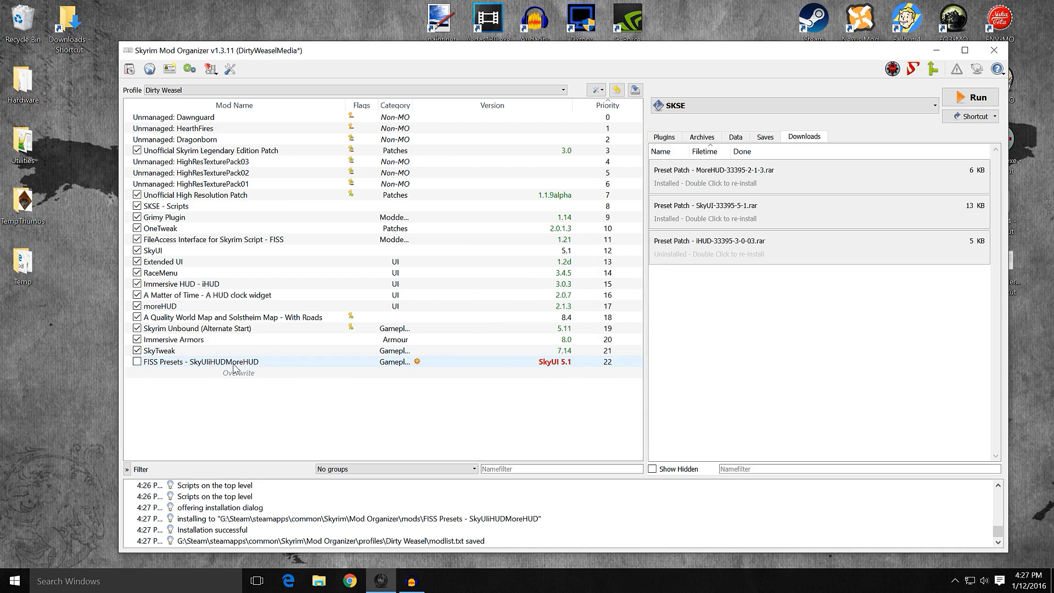
left_click(137, 361)
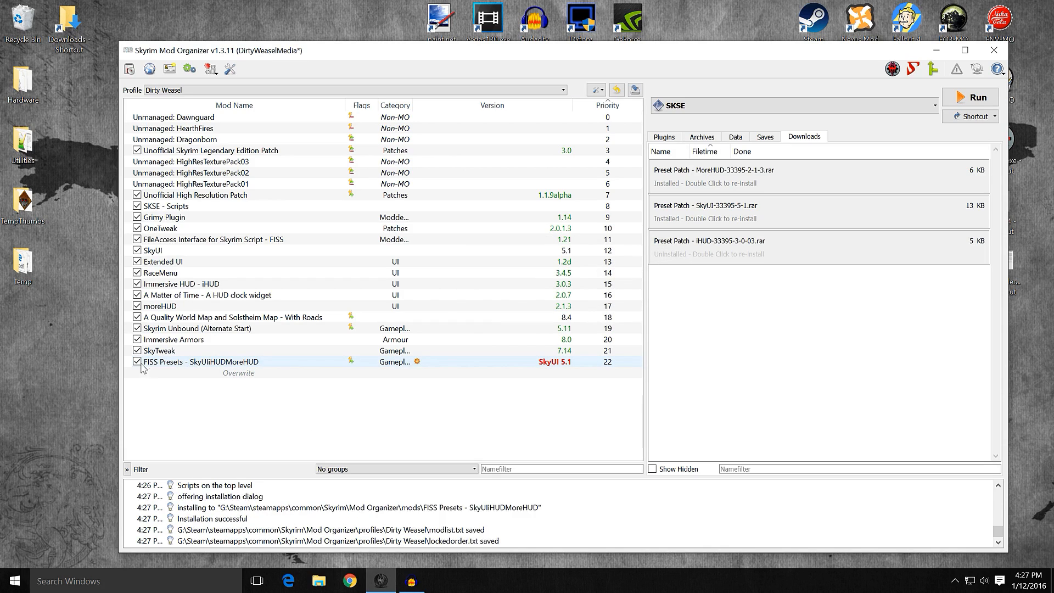
Examine the contents of the Scripts folder in the FISS Presets mod's file tree, and close the mod's information
double_click(190, 363)
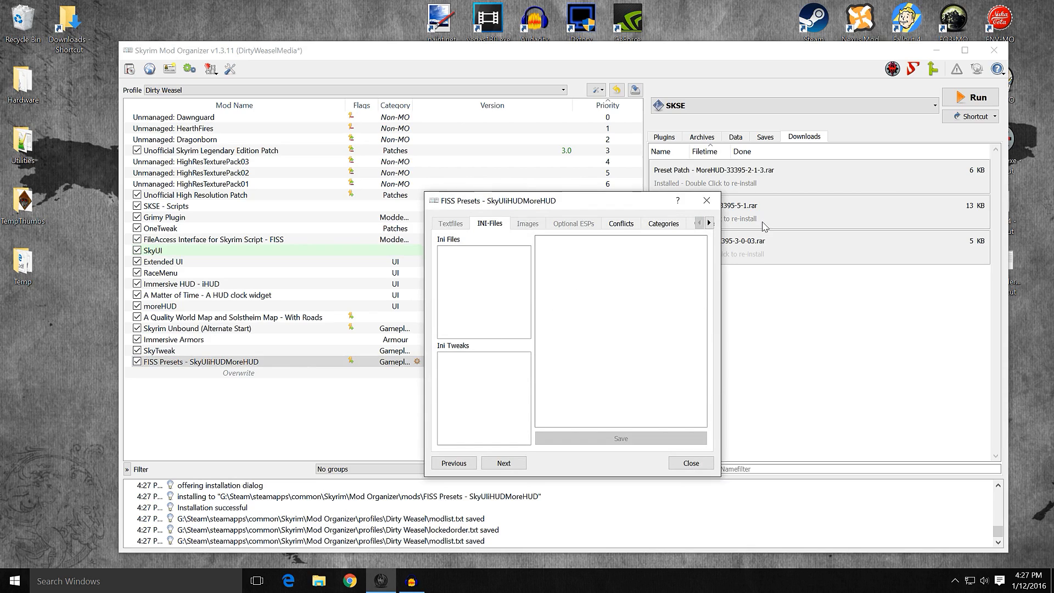
left_click(708, 223)
left_click(709, 223)
left_click(710, 224)
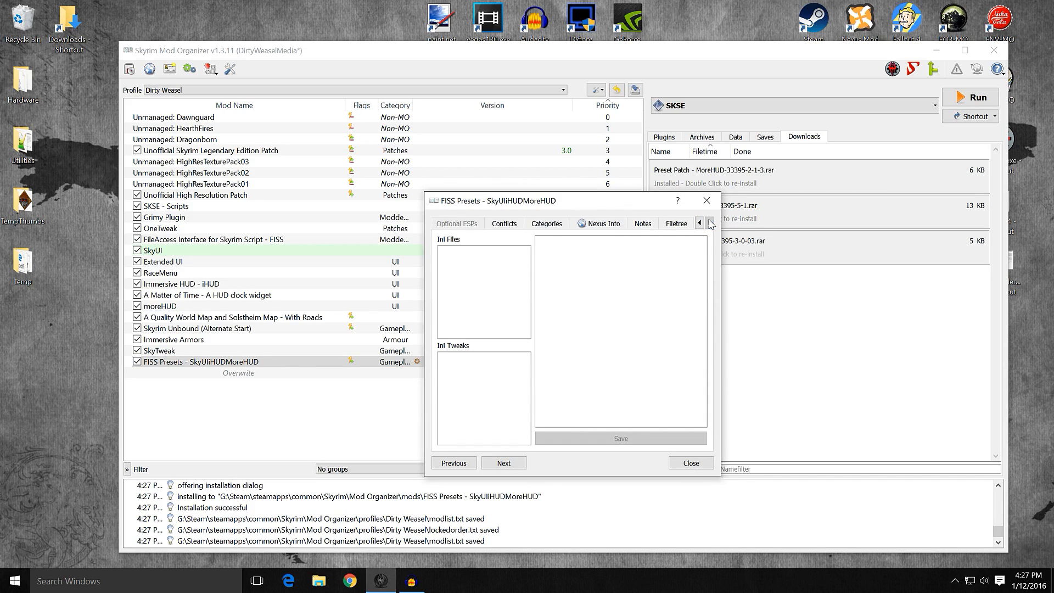
left_click(676, 223)
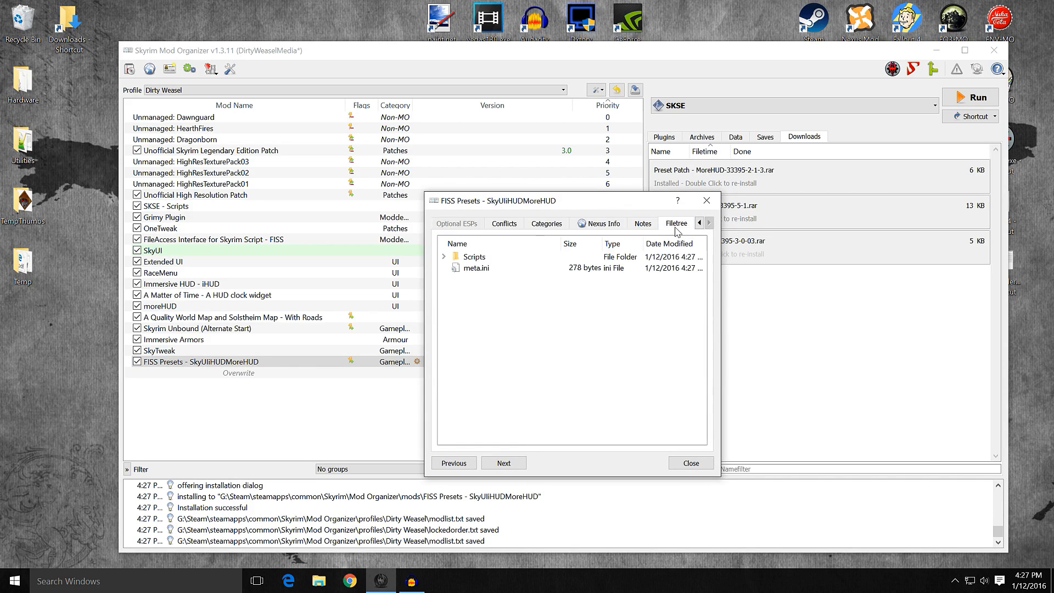
left_click(444, 257)
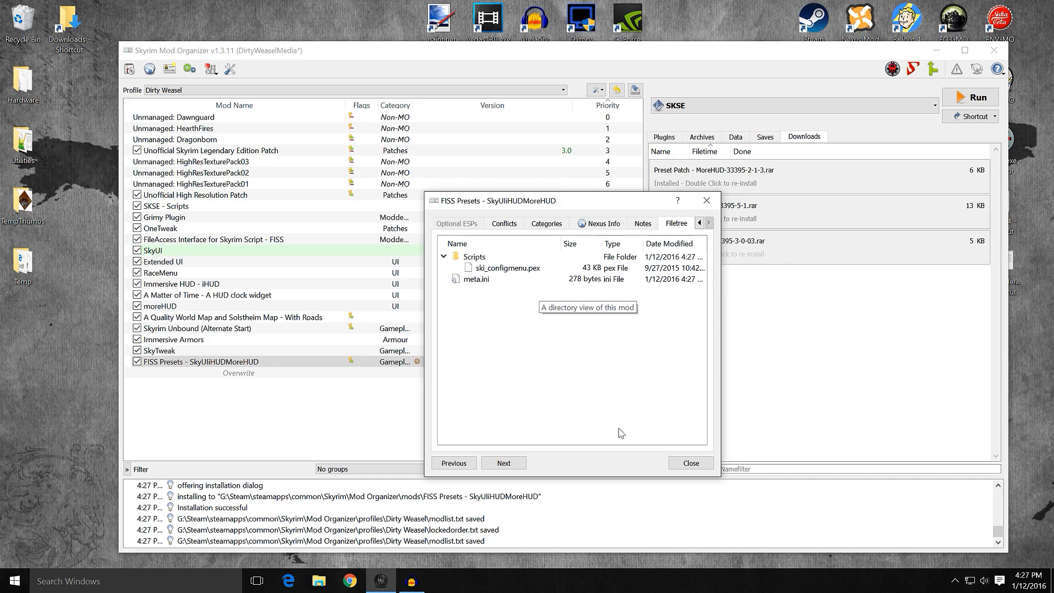
left_click(675, 463)
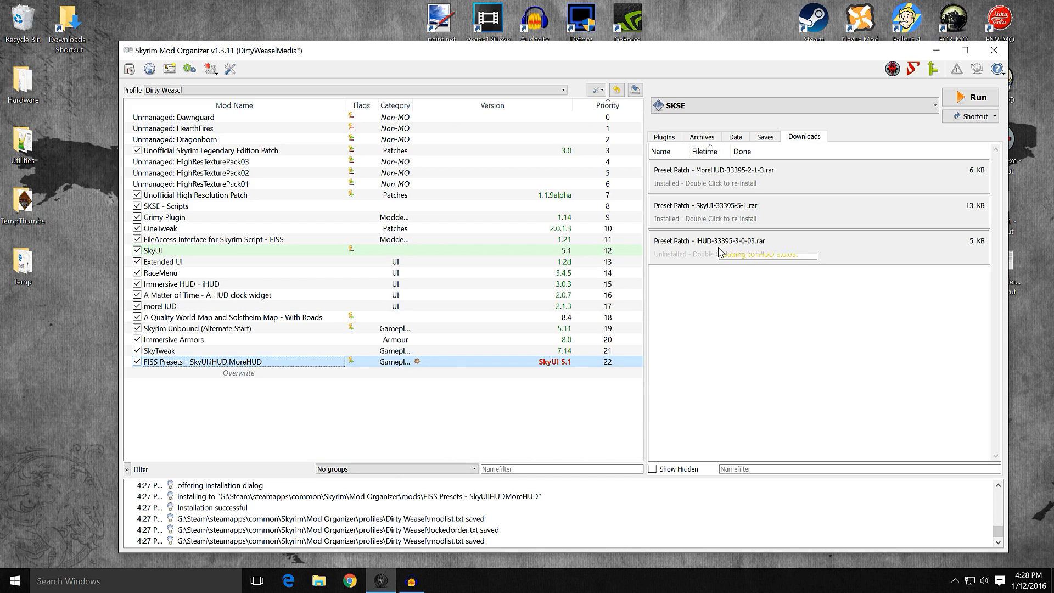
Remove the SkyUI preset patch archive from the view of downloads
mouse_move(720, 251)
mouse_move(740, 179)
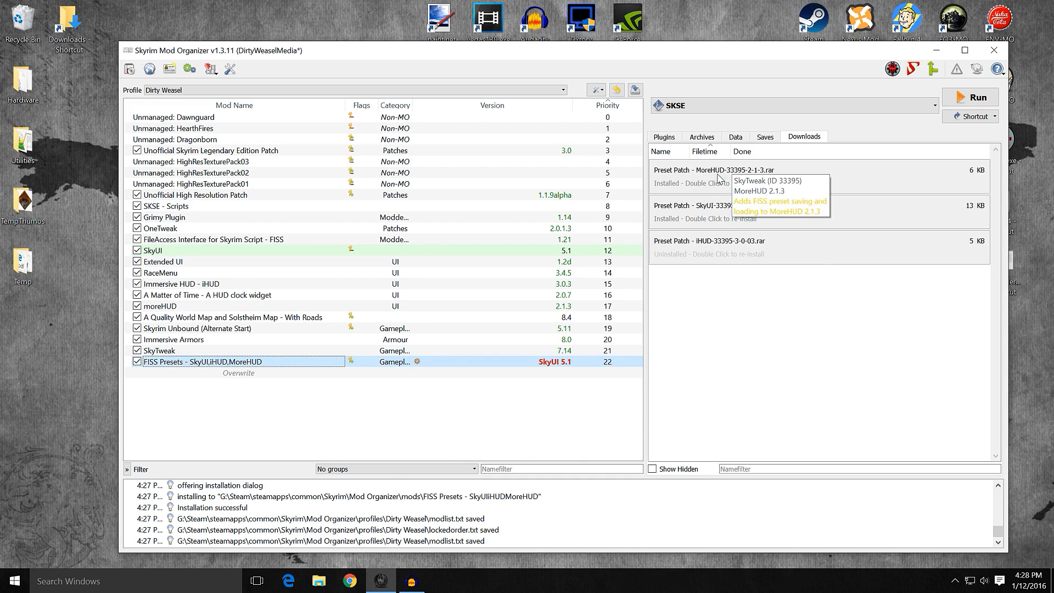
right_click(730, 208)
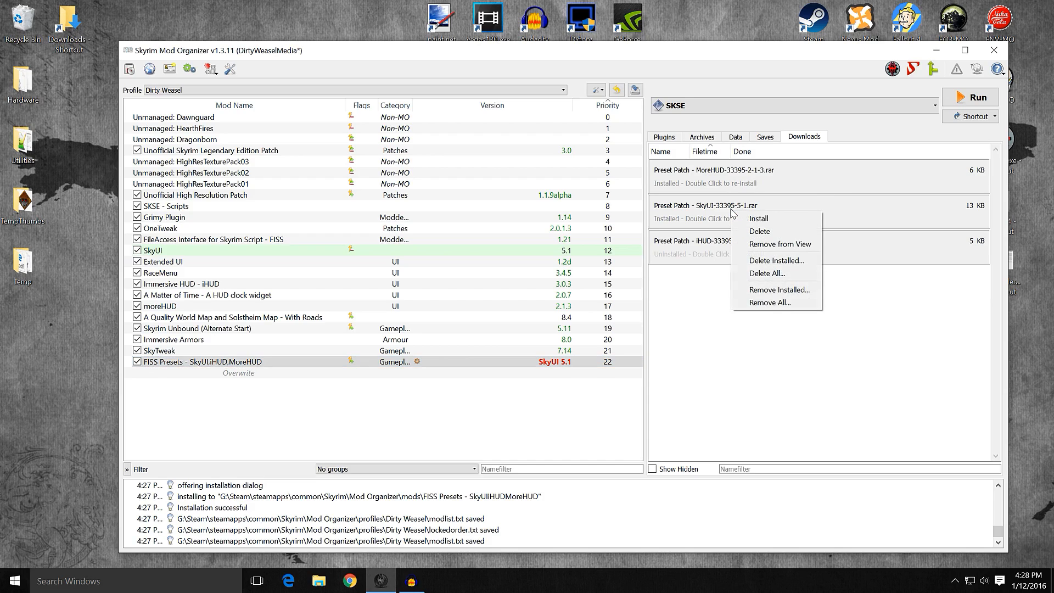
left_click(766, 246)
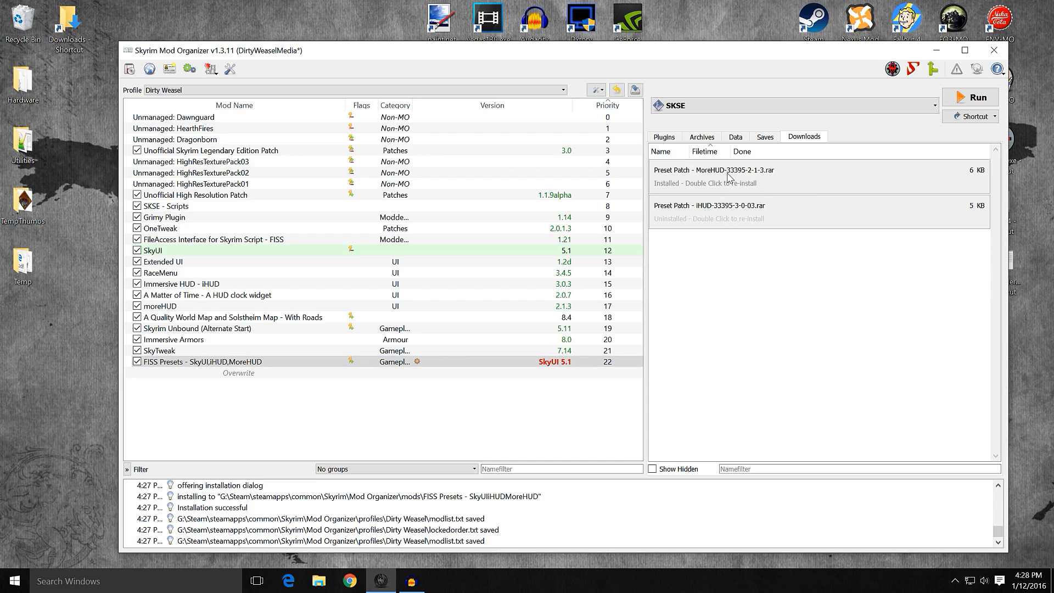
Manually install the MoreHUD preset patch under the existing name FISS Presets - SkyUI,iHUD,MoreHUD, merging its files into that mod
mouse_move(729, 176)
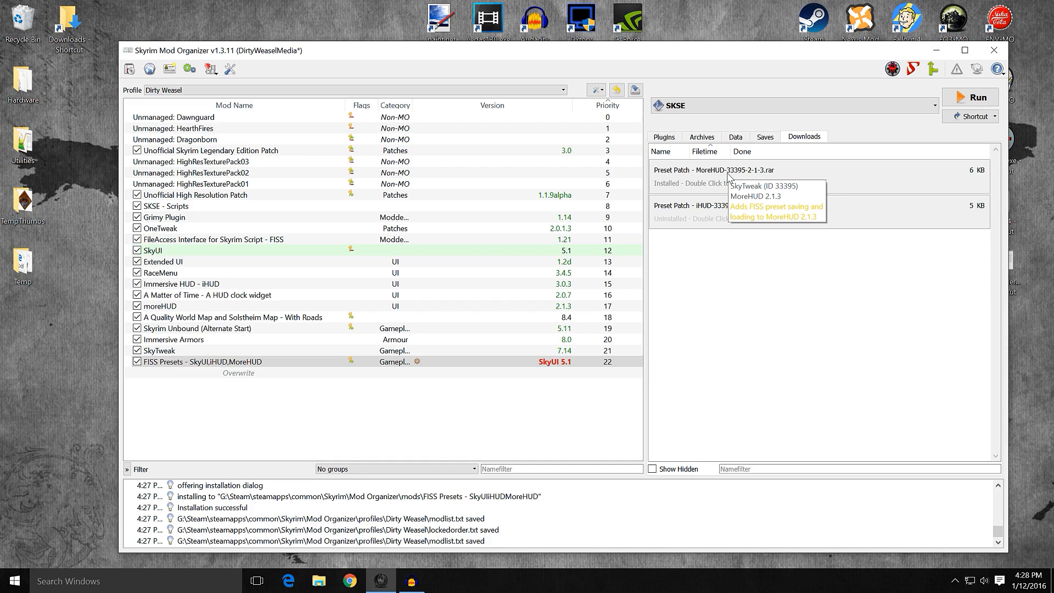
double_click(728, 176)
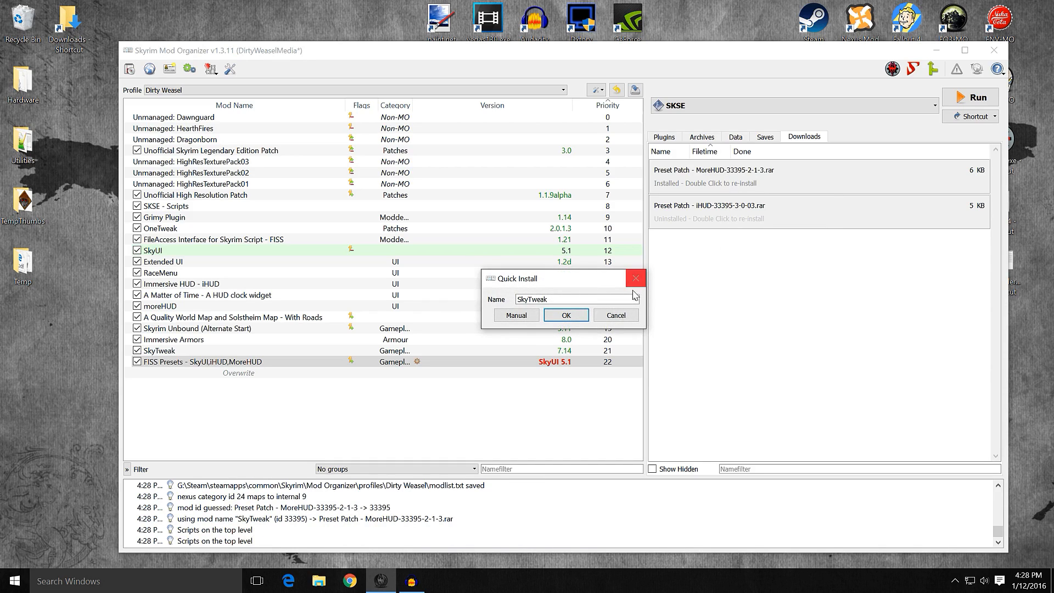
left_click(635, 299)
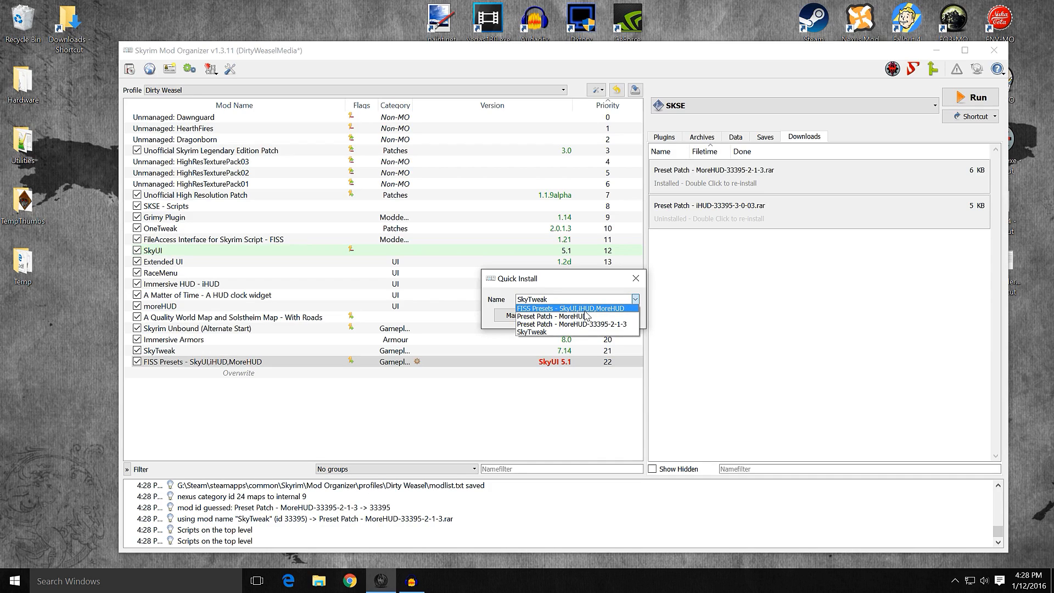
left_click(602, 309)
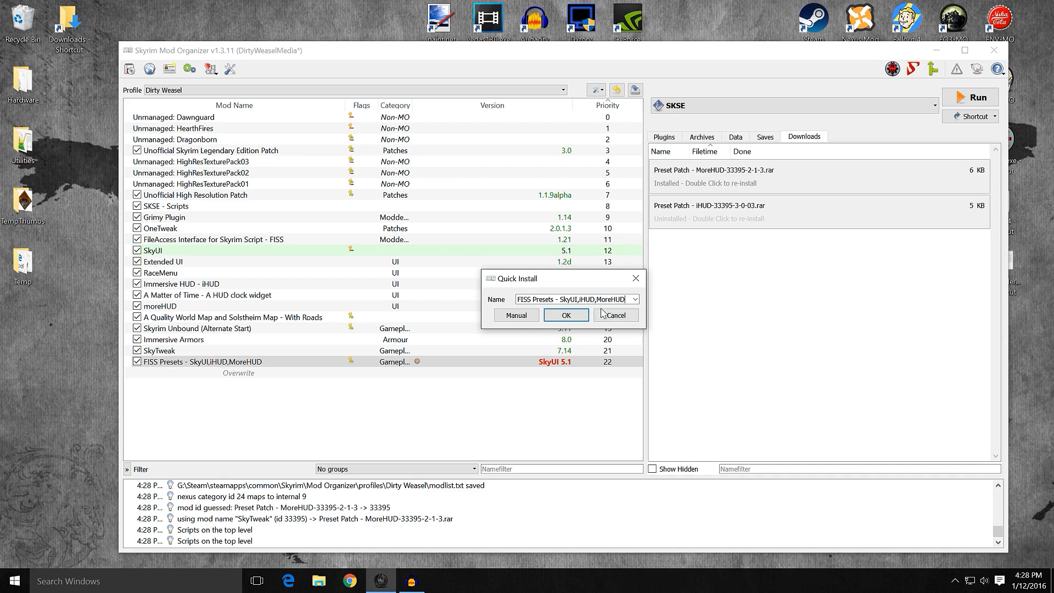
left_click(523, 315)
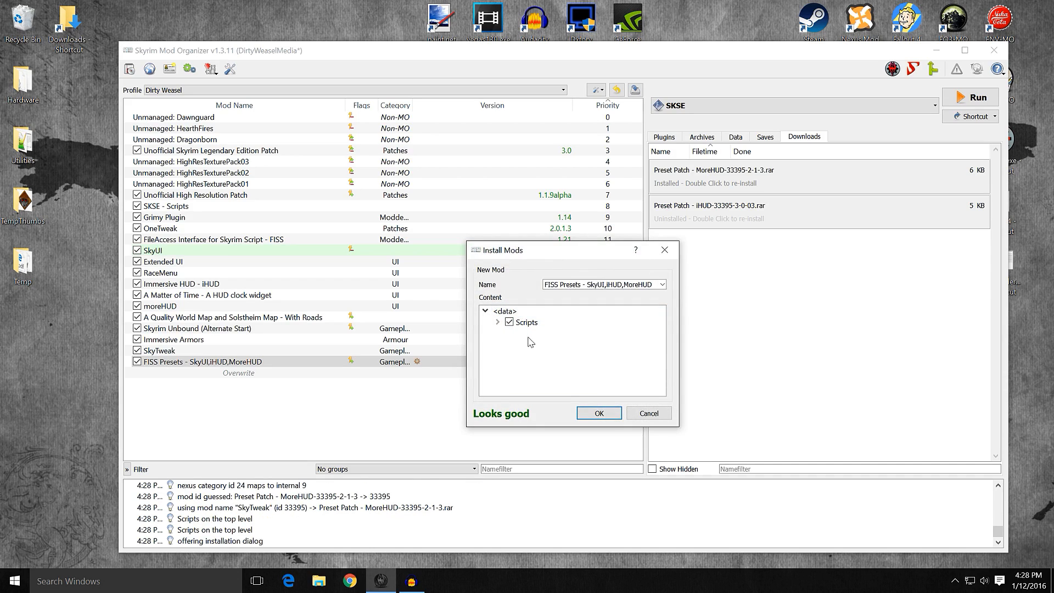
left_click(594, 415)
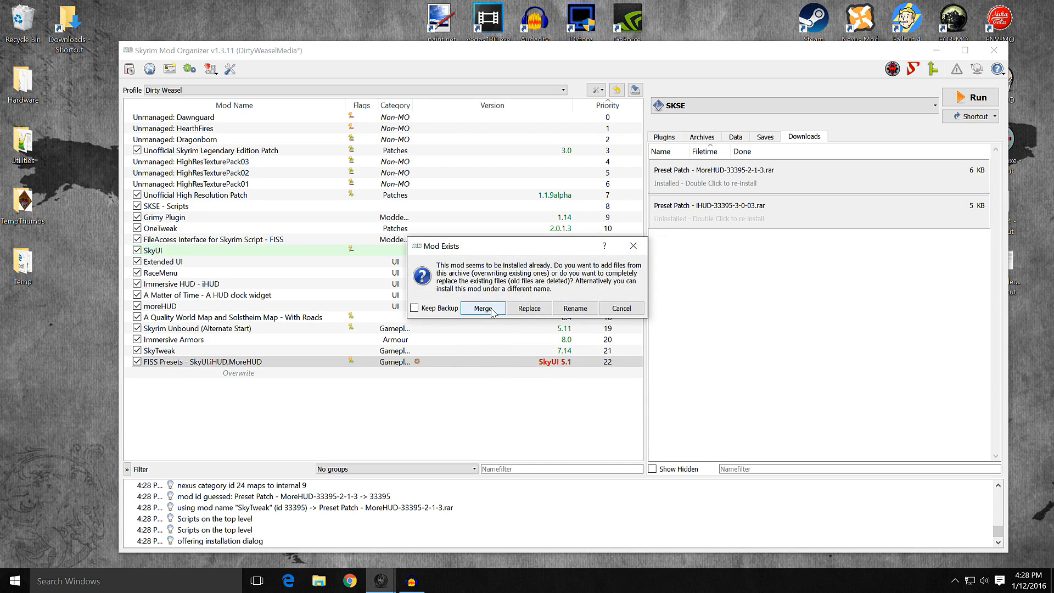
left_click(483, 308)
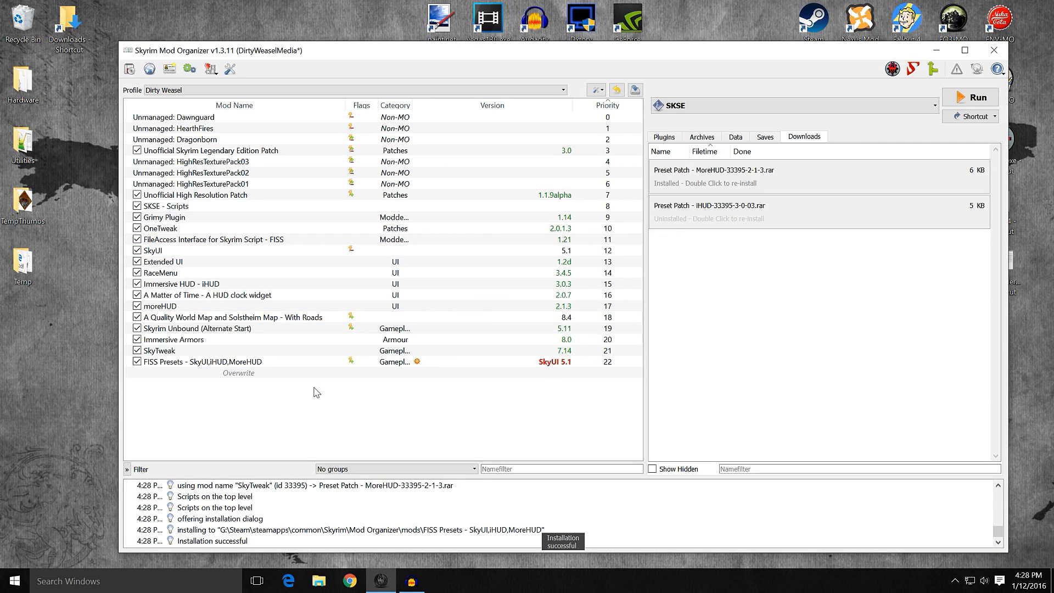
Examine the Scripts folder in the FISS Presets mod's file tree for the merged MoreHUD script, and close the mod's information
double_click(239, 365)
left_click(709, 222)
left_click(709, 223)
left_click(709, 222)
left_click(676, 222)
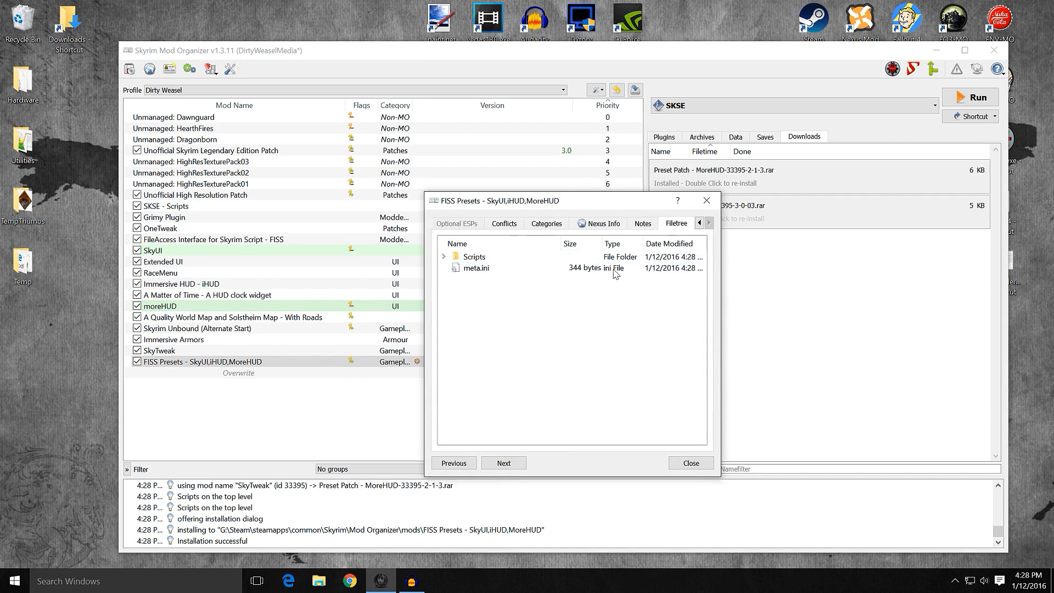
left_click(443, 256)
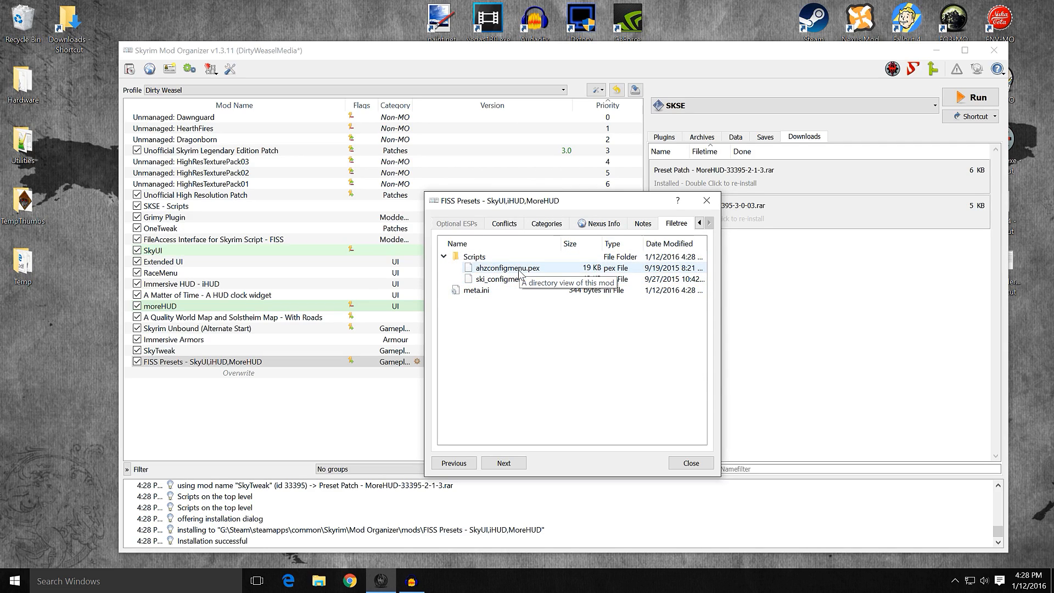
left_click(675, 464)
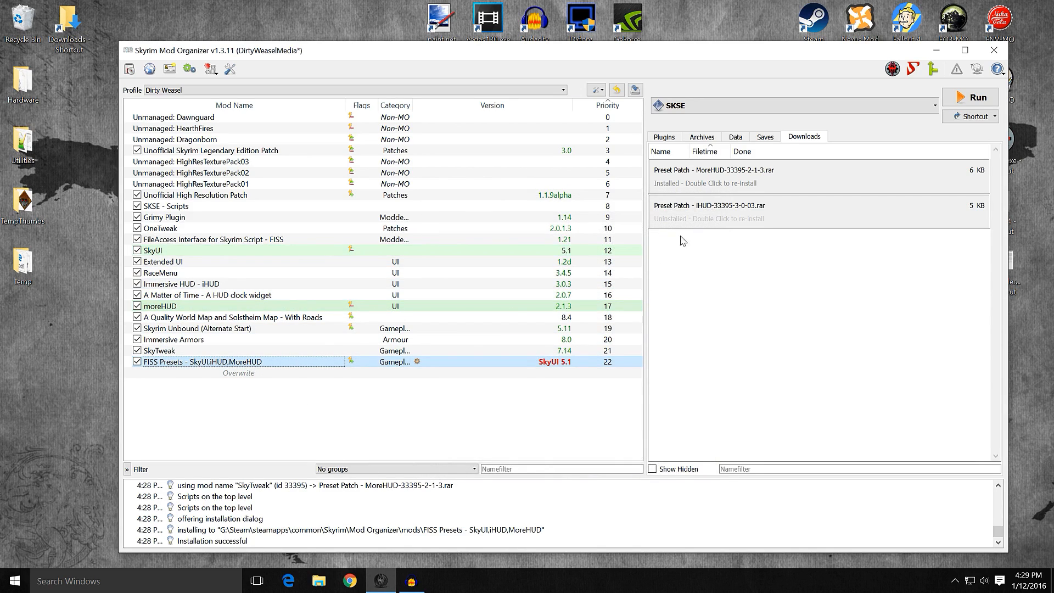
Remove the MoreHUD patch archive from the view of downloads, and merge the iHUD preset patch into FISS Presets - SkyUI,iHUD,MoreHUD by manual install
right_click(727, 189)
left_click(750, 216)
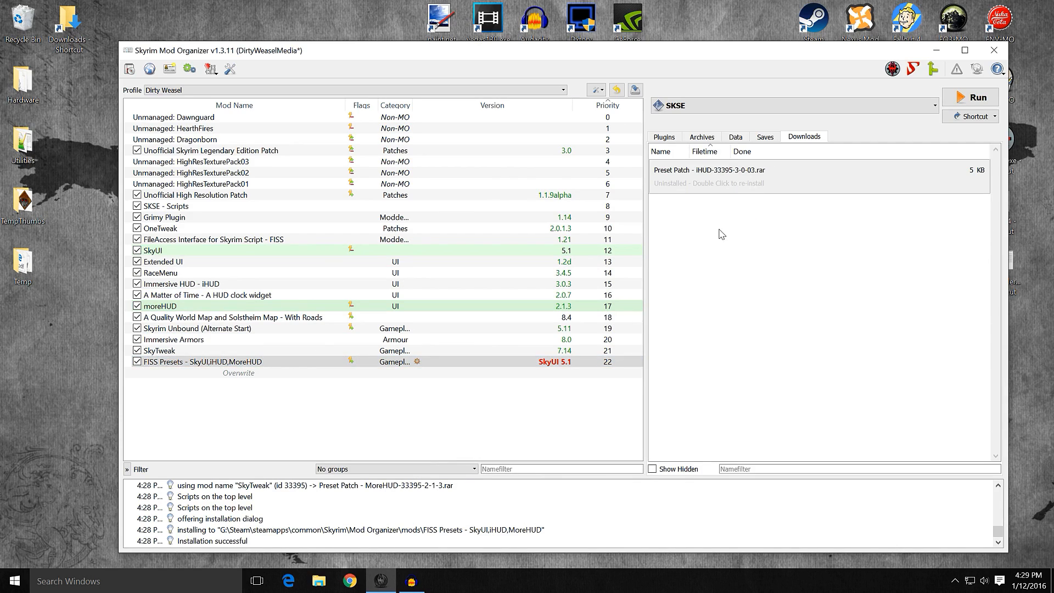
double_click(714, 186)
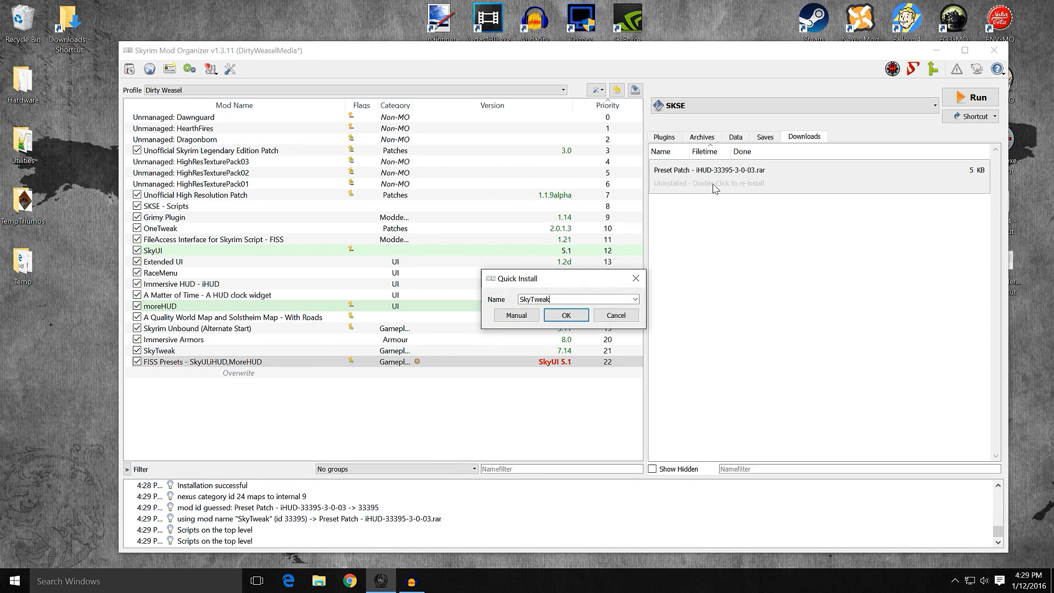
left_click(635, 301)
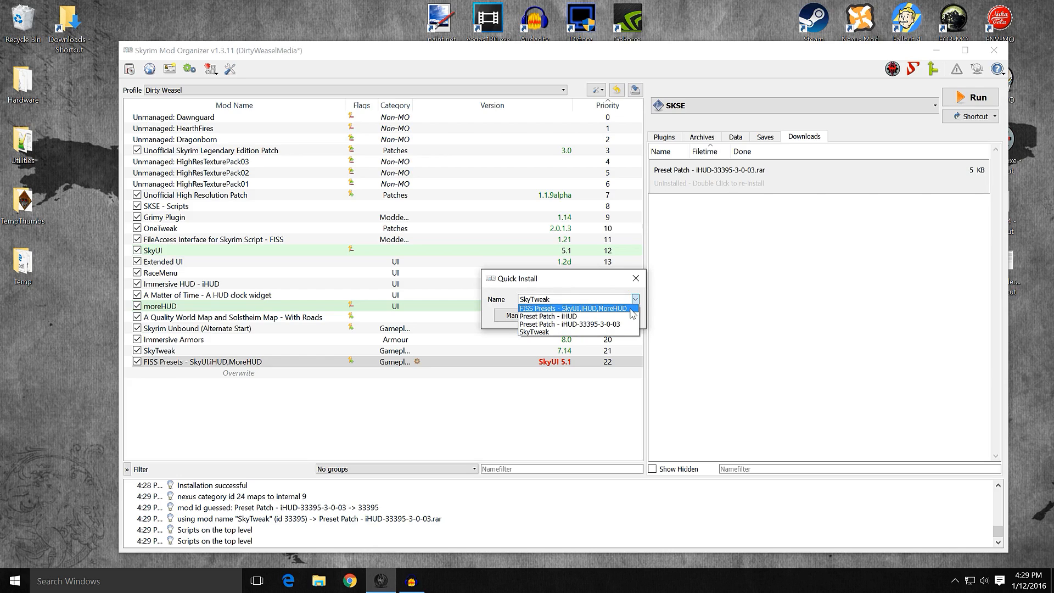
left_click(572, 309)
left_click(567, 316)
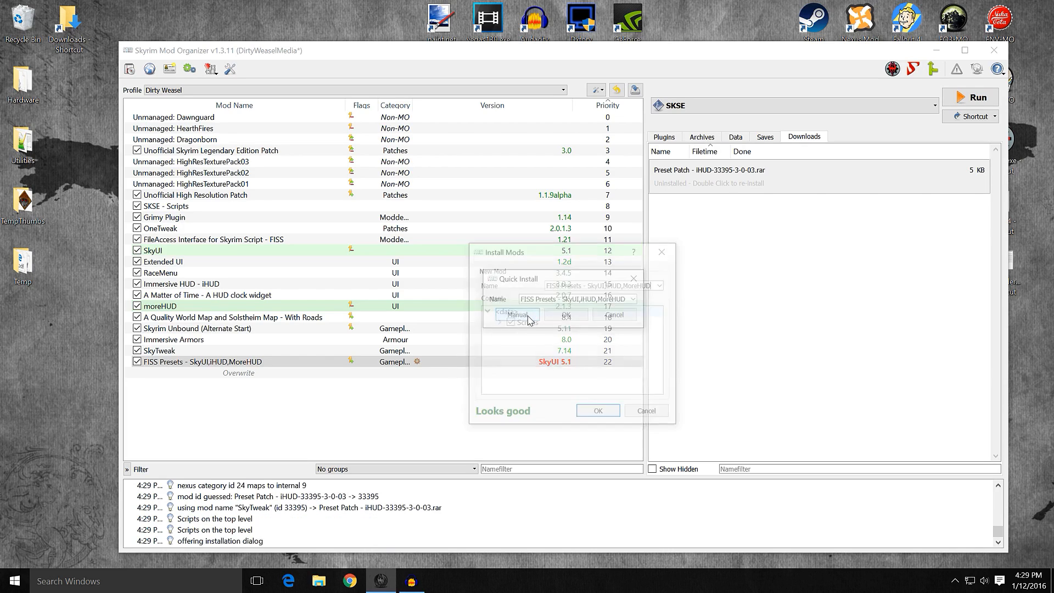
left_click(598, 419)
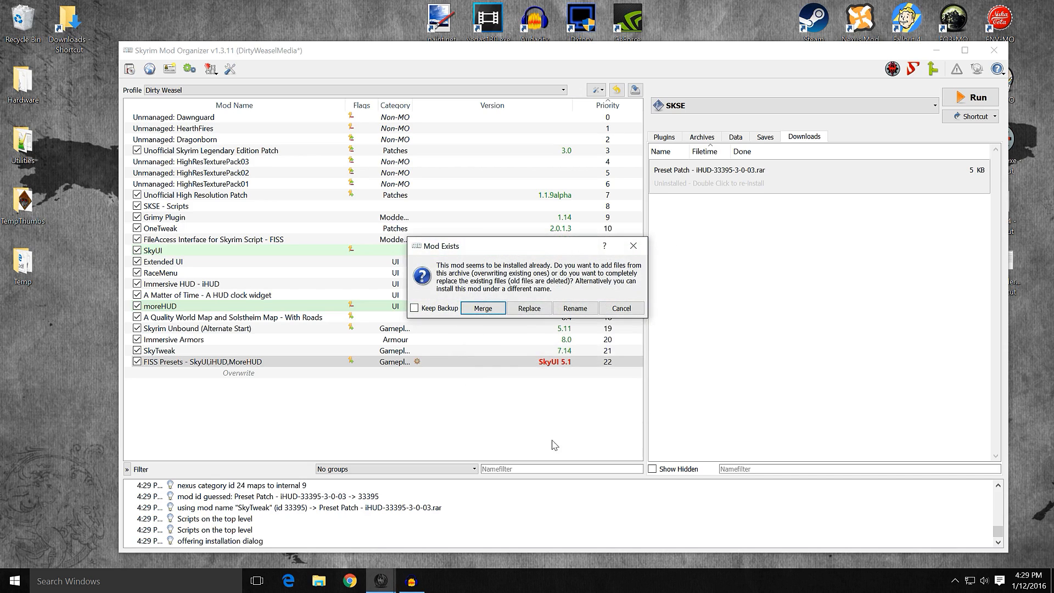
left_click(483, 308)
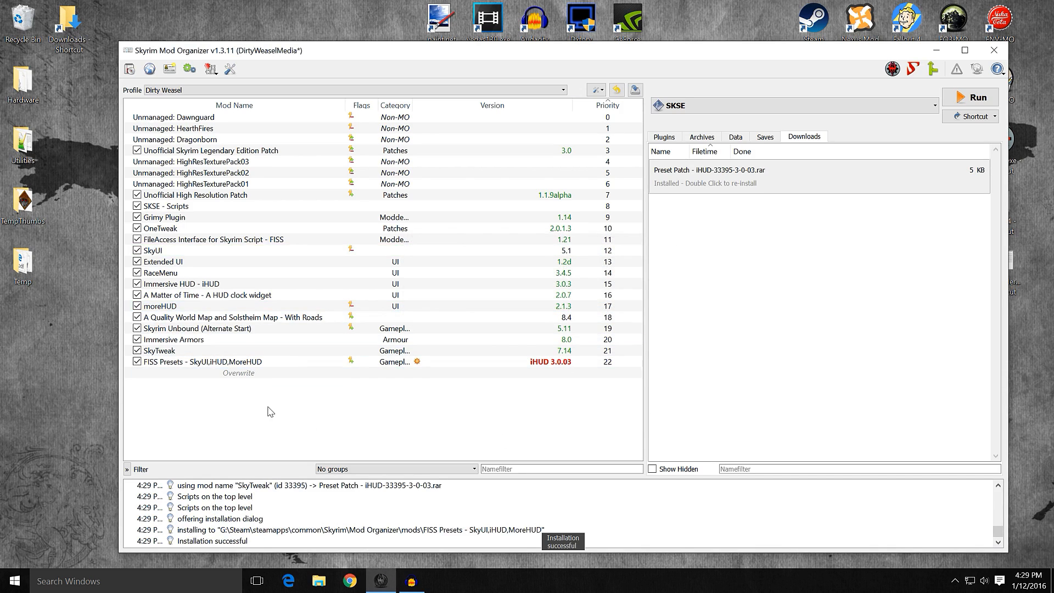
Check that the FISS Presets mod's Scripts folder holds the SkyUI, MoreHUD and iHUD scripts, and close the mod's information
double_click(244, 363)
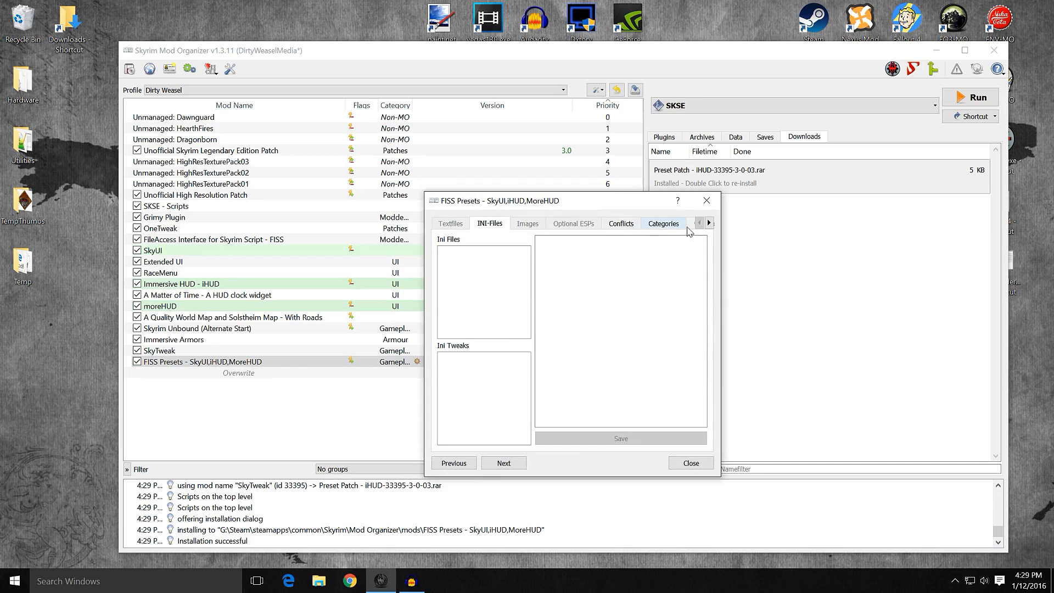
left_click(709, 223)
left_click(709, 223)
left_click(709, 223)
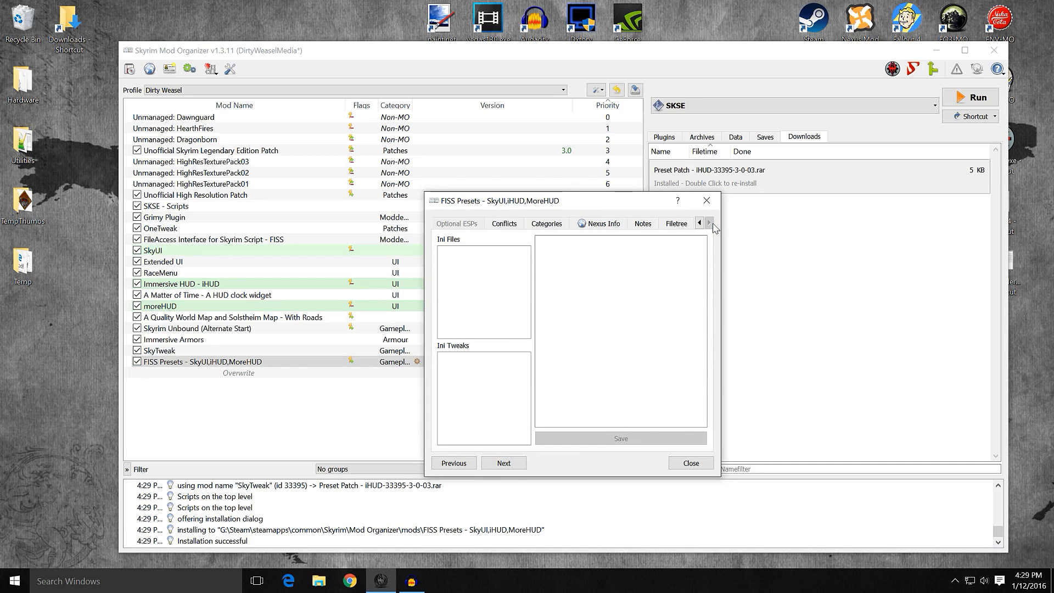
left_click(675, 223)
left_click(444, 256)
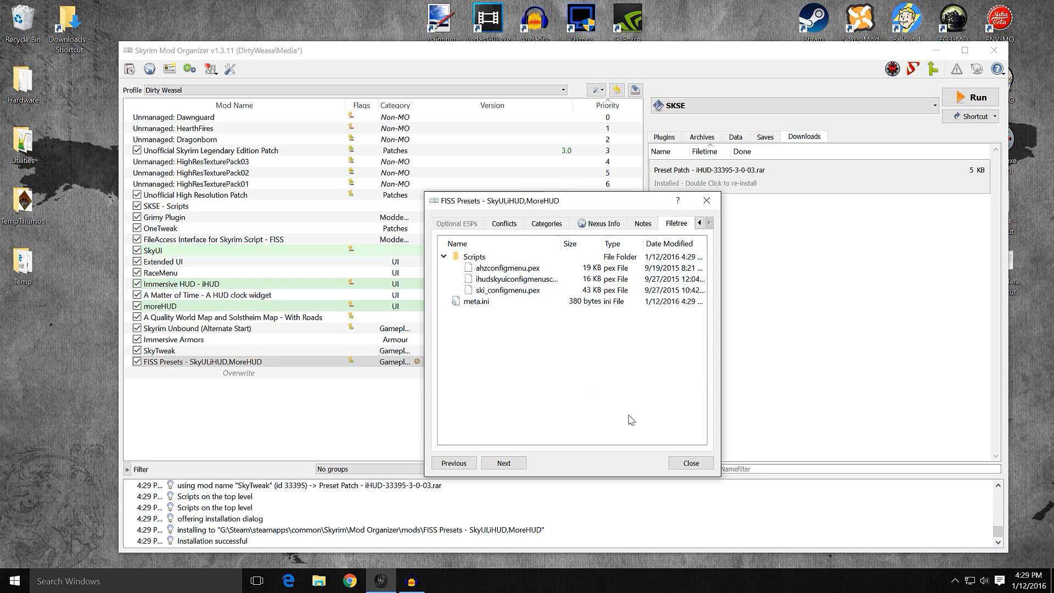
left_click(690, 463)
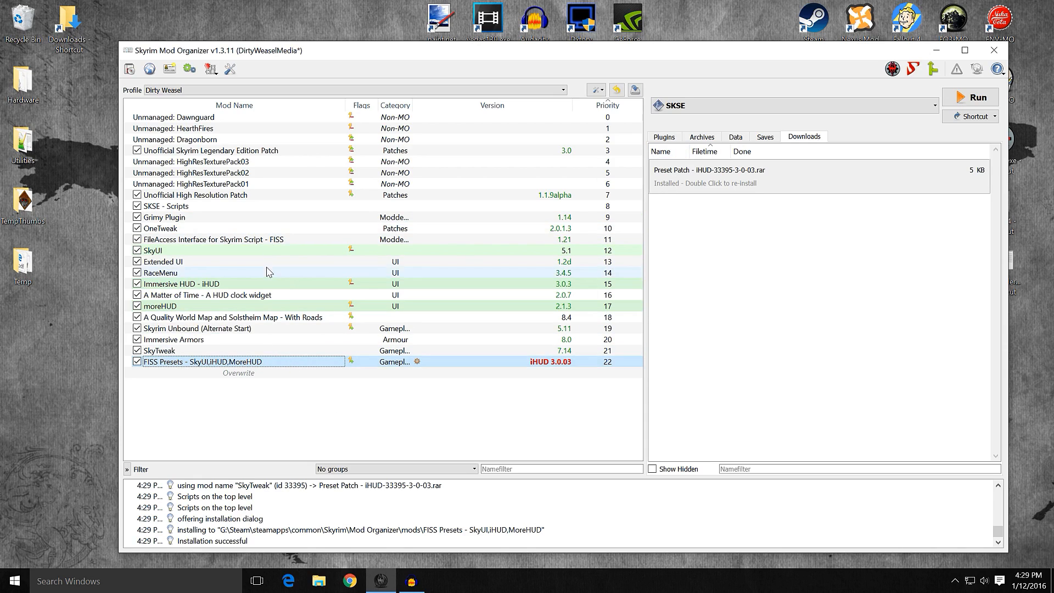
Move the FISS Presets mod directly below moreHUD in the mod priority order
left_click(245, 362)
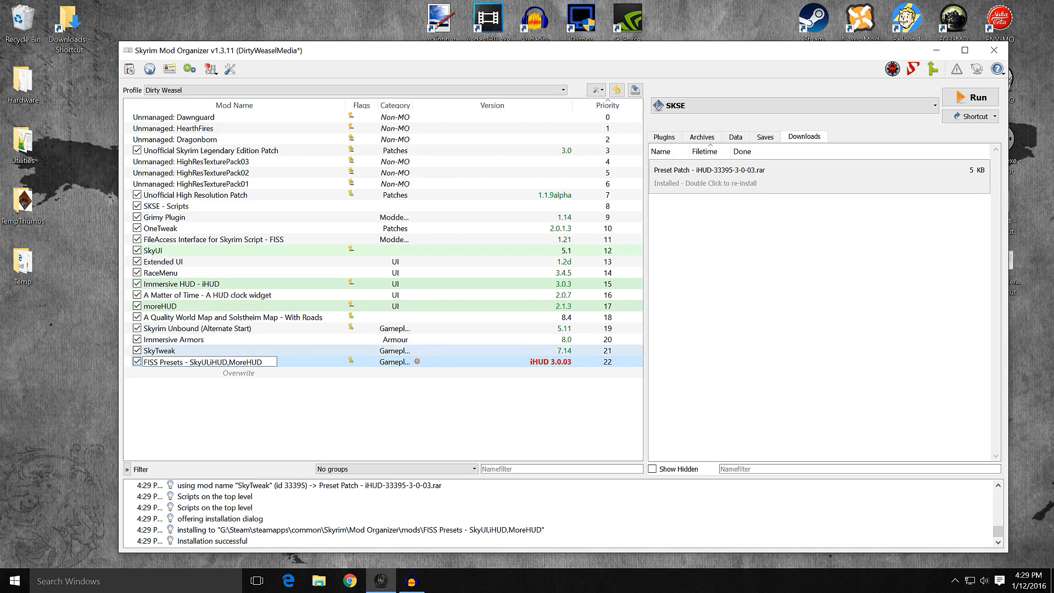
key("Return")
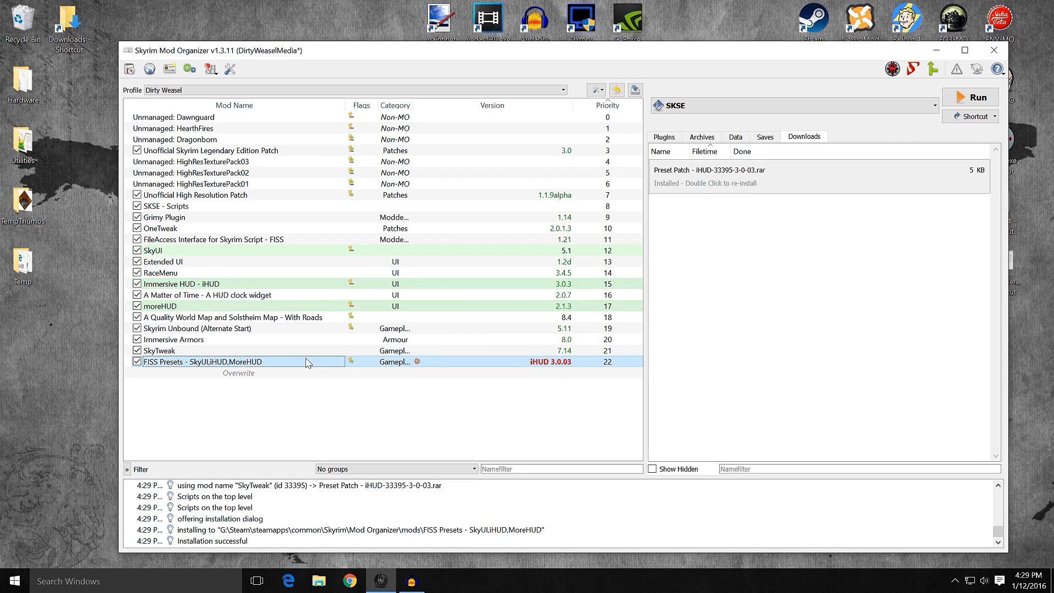
left_click_drag(306, 365, 311, 316)
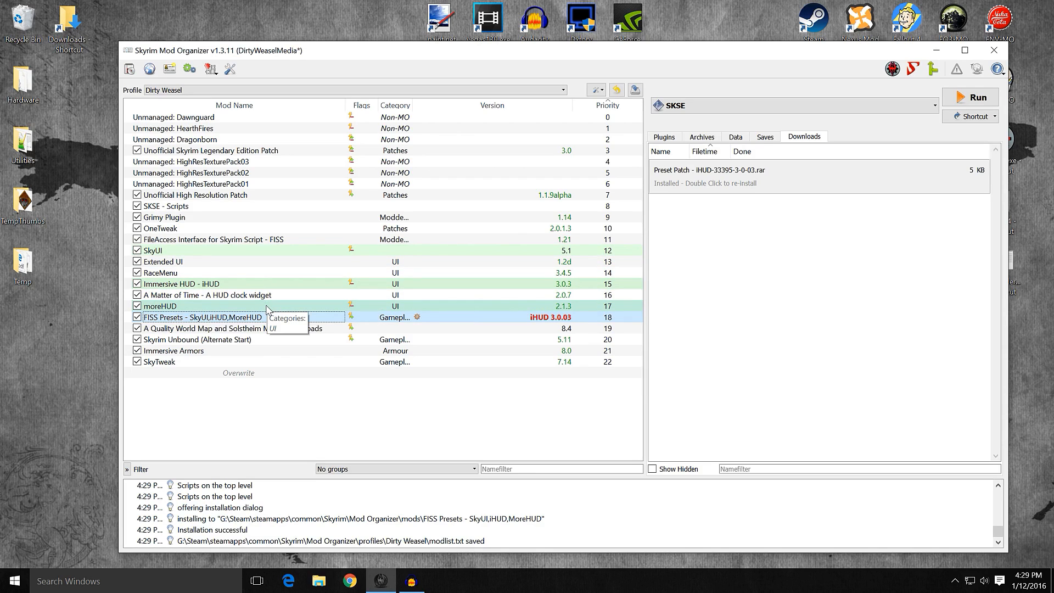
Set the FISS Presets mod's version to 1.7 in its Nexus information and close the mod's information
right_click(506, 321)
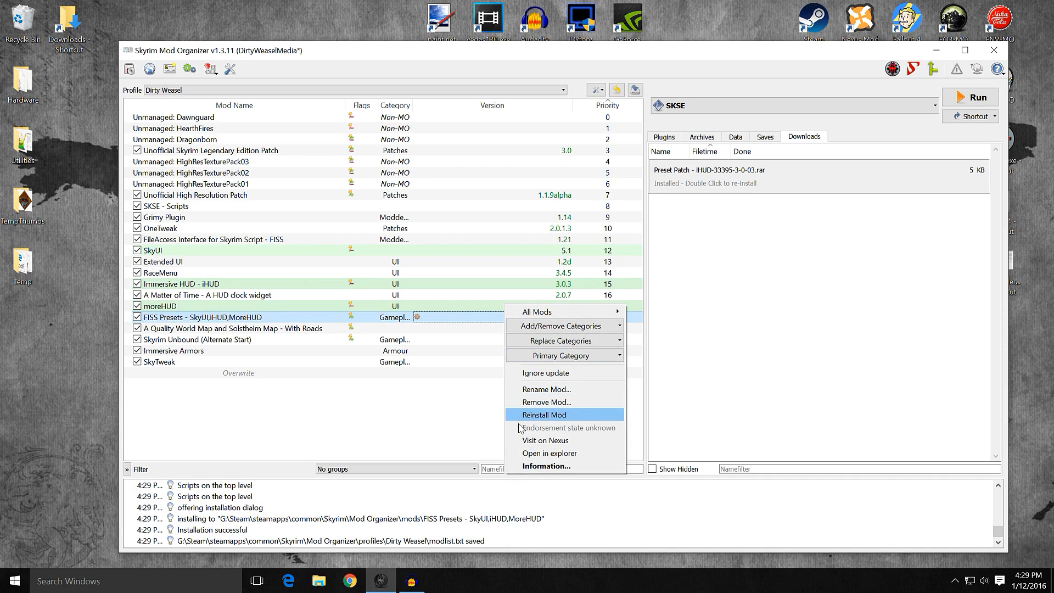
left_click(520, 466)
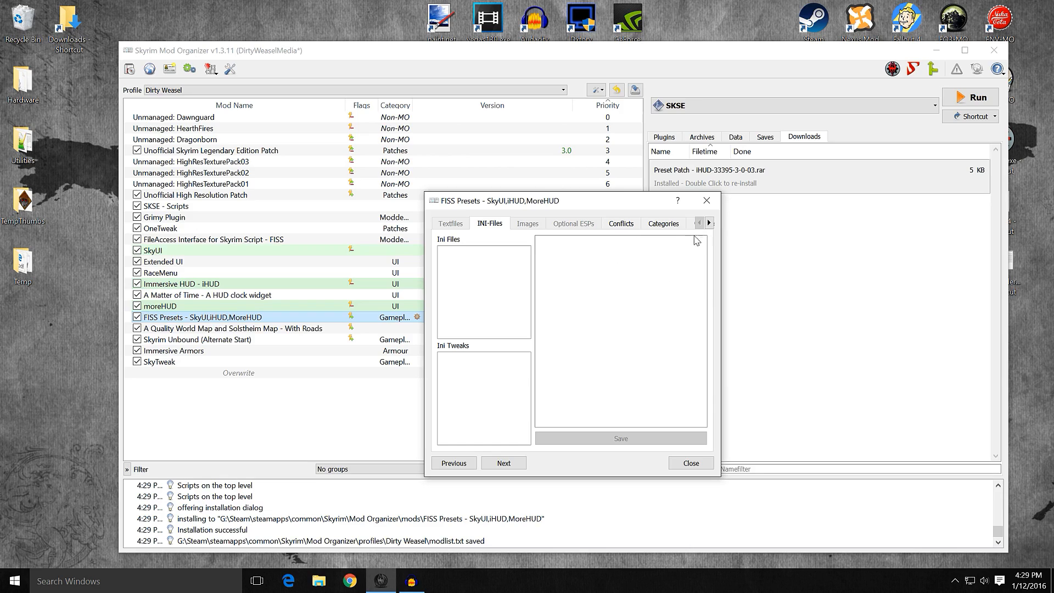
left_click(709, 222)
left_click(709, 223)
left_click(708, 222)
left_click(614, 226)
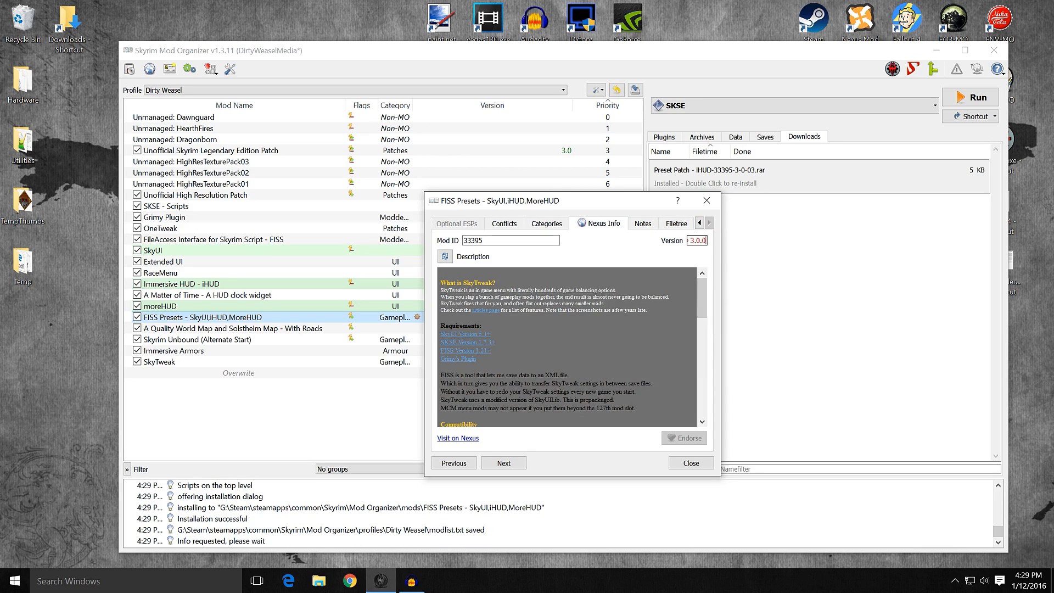
type("1.7")
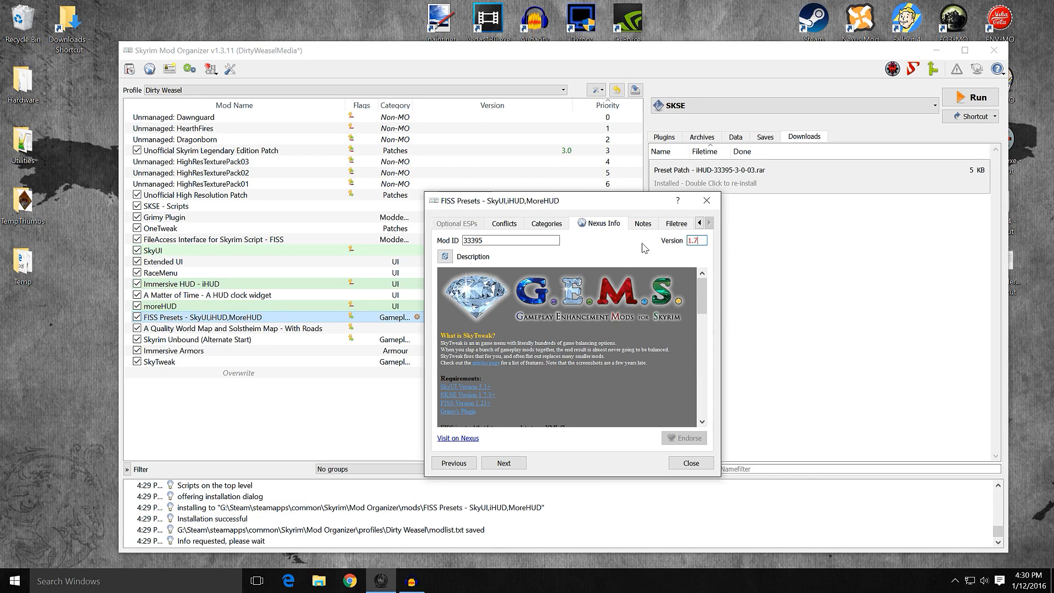
left_click(691, 463)
Ignore the available update for the FISS Presets mod and deselect it
right_click(505, 317)
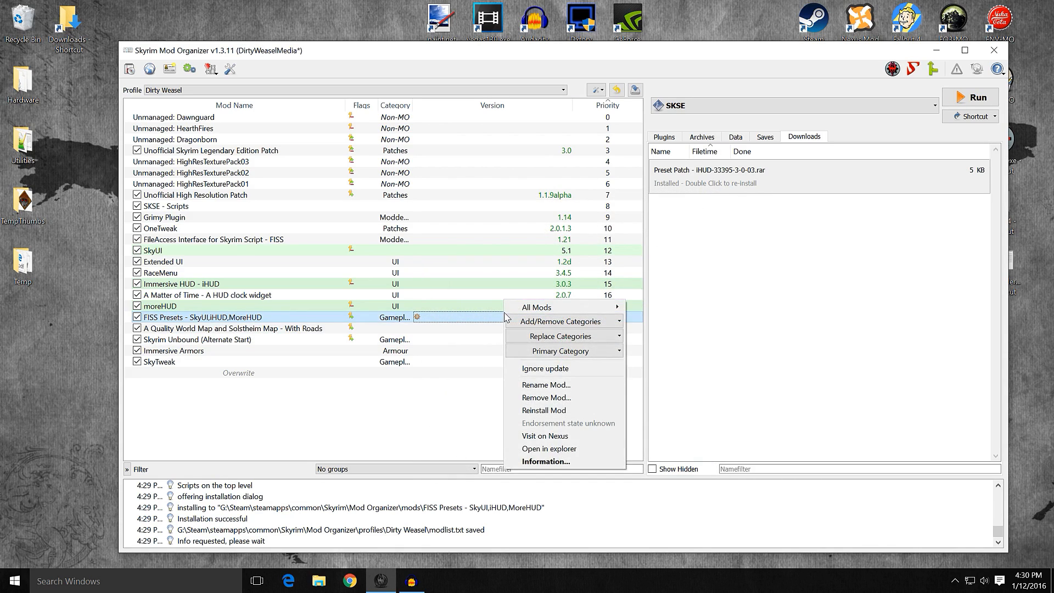
left_click(523, 369)
left_click(425, 415)
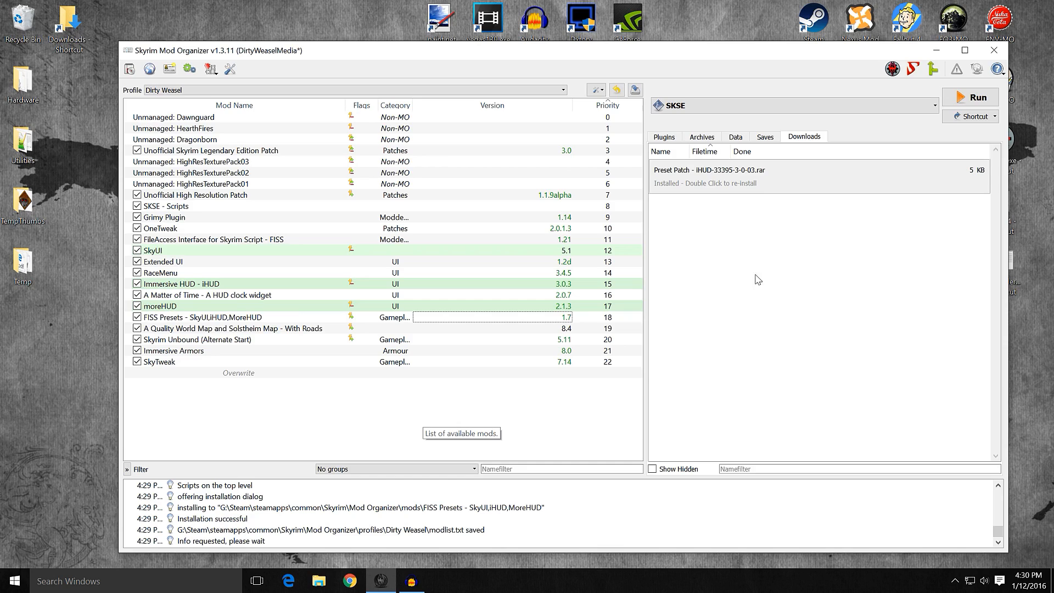
Remove the iHUD preset patch archive from the view of downloads, and check FISS.esp and SkyTweak.esp in the plugin load order
right_click(729, 184)
left_click(752, 212)
left_click(663, 137)
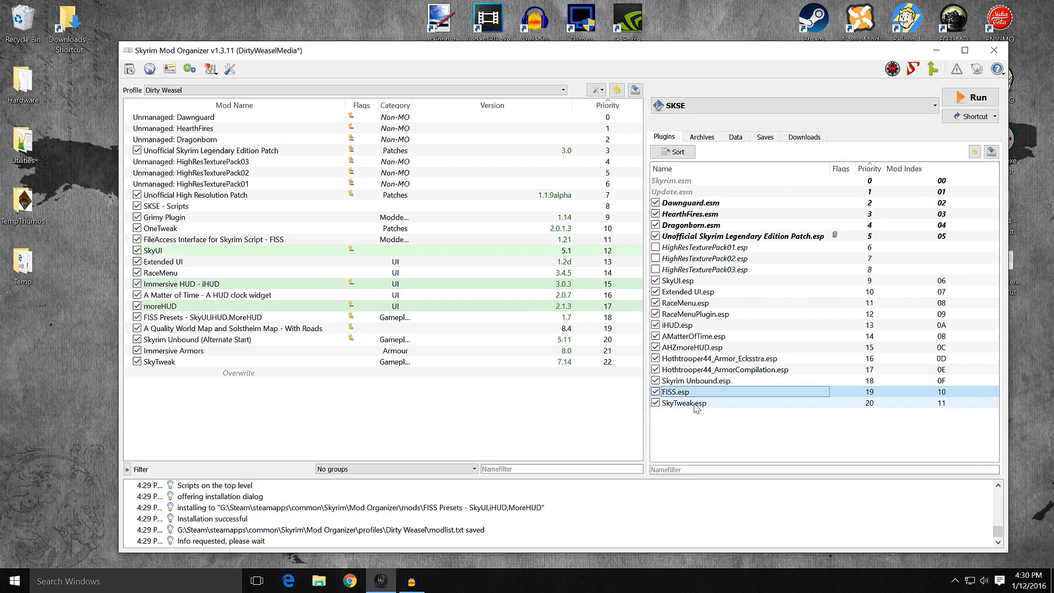
mouse_move(696, 407)
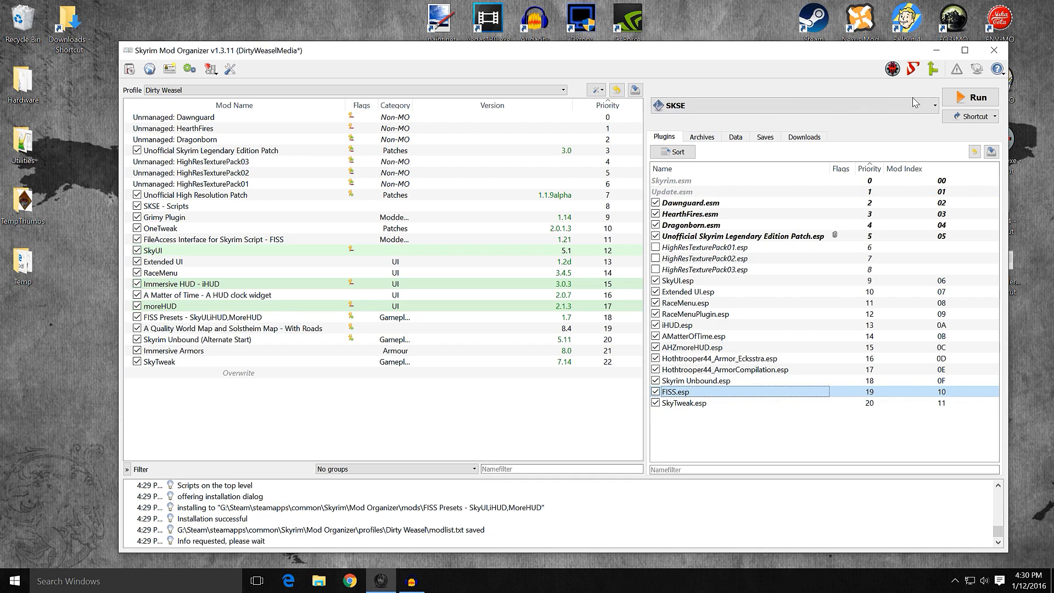
Run LOOT from the list of executables, sort the Skyrim plugins and apply the new load order
left_click(927, 107)
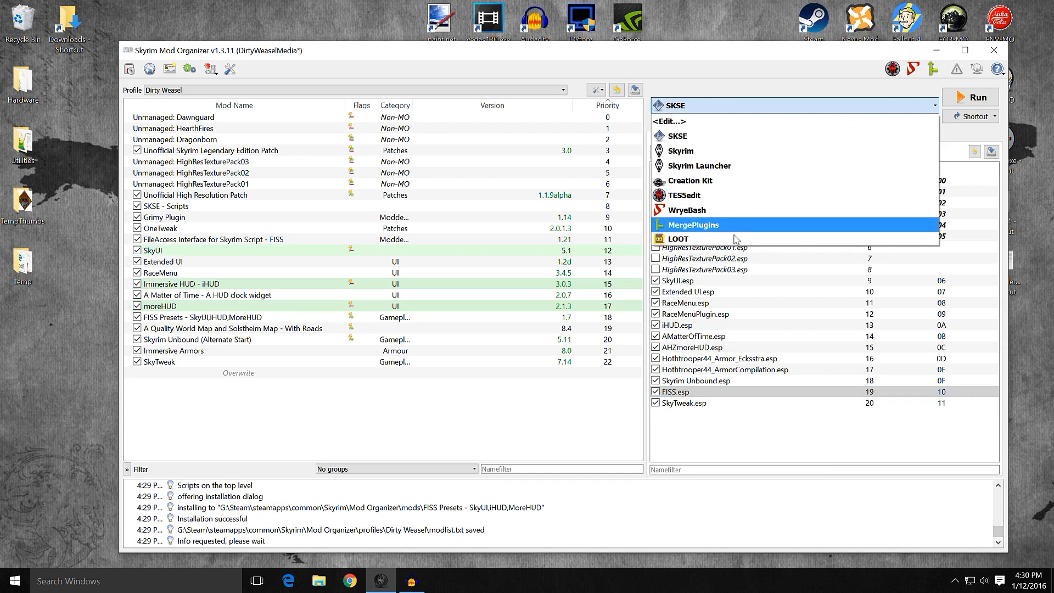
left_click(733, 237)
left_click(972, 97)
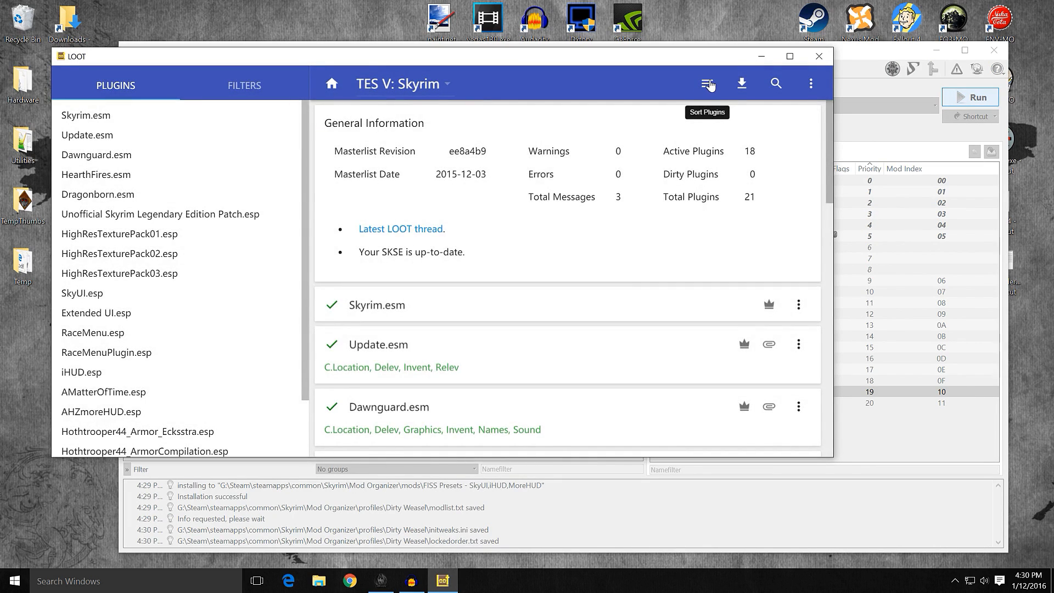
left_click(707, 84)
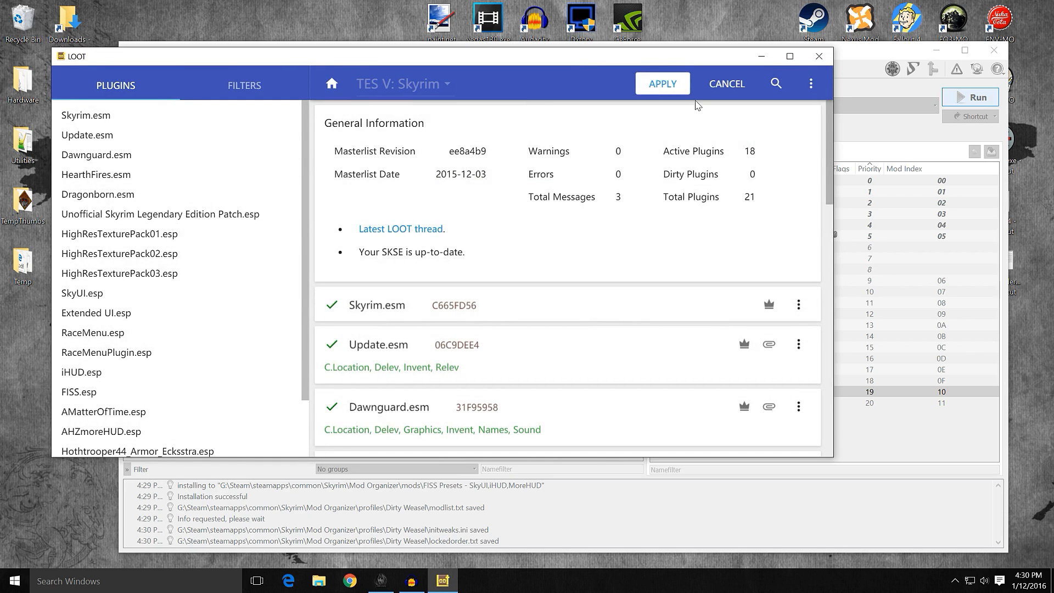
left_click(673, 87)
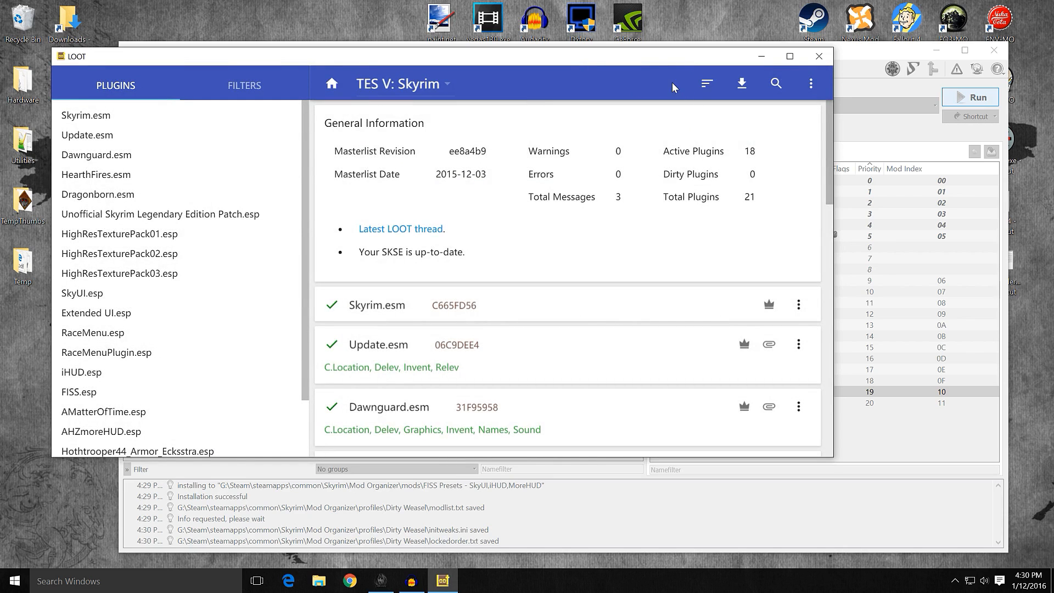
Close LOOT and rearrange the Skyrim plugin load order so that FISS.esp follows AMatterOfTime.esp and AHZmoreHUD.esp
left_click(814, 61)
left_click_drag(681, 391, 719, 339)
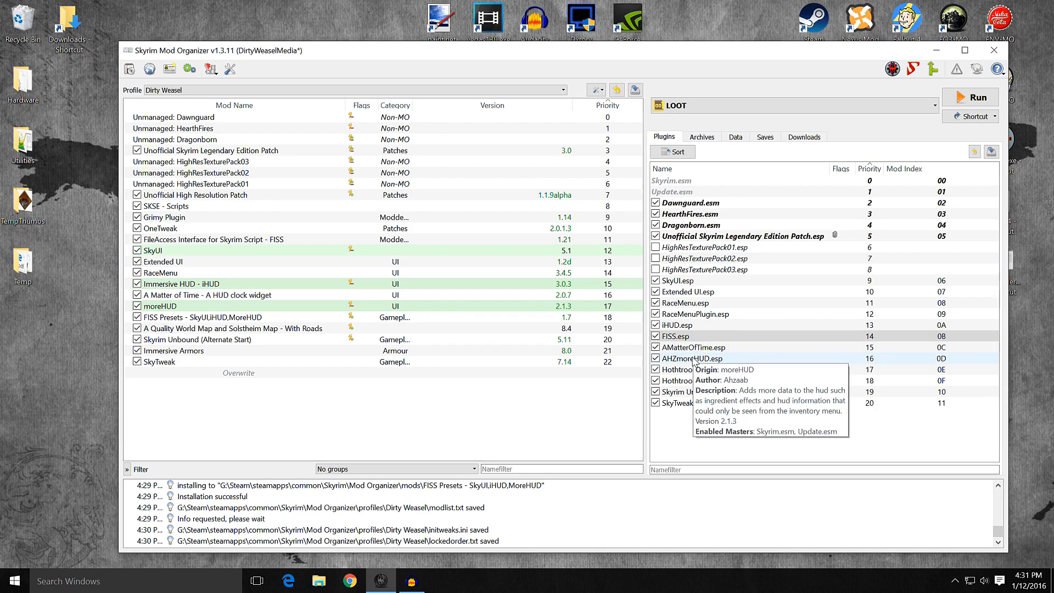
mouse_move(696, 349)
left_mouse_down()
mouse_move(695, 331)
mouse_move(698, 344)
left_mouse_up()
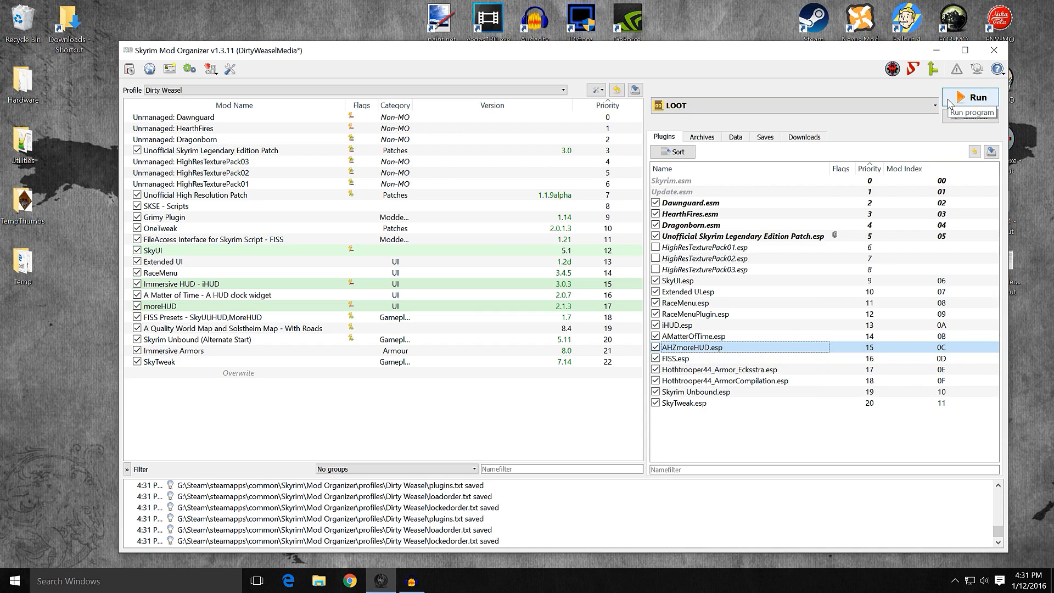
Run LOOT again from Mod Organizer, sort the plugins, apply the sorted order and close LOOT
left_click(971, 98)
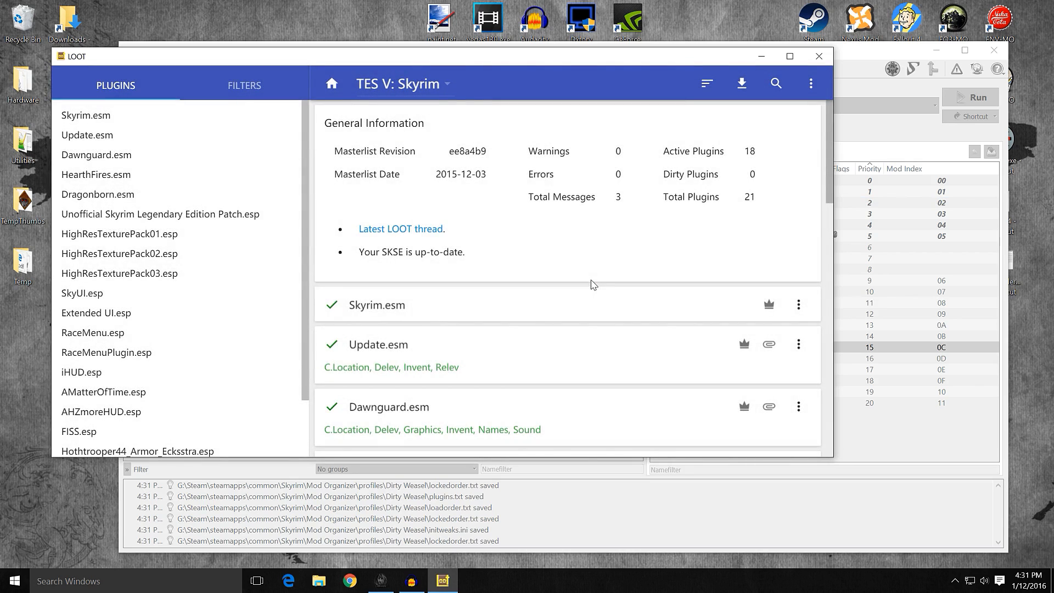
left_click(706, 83)
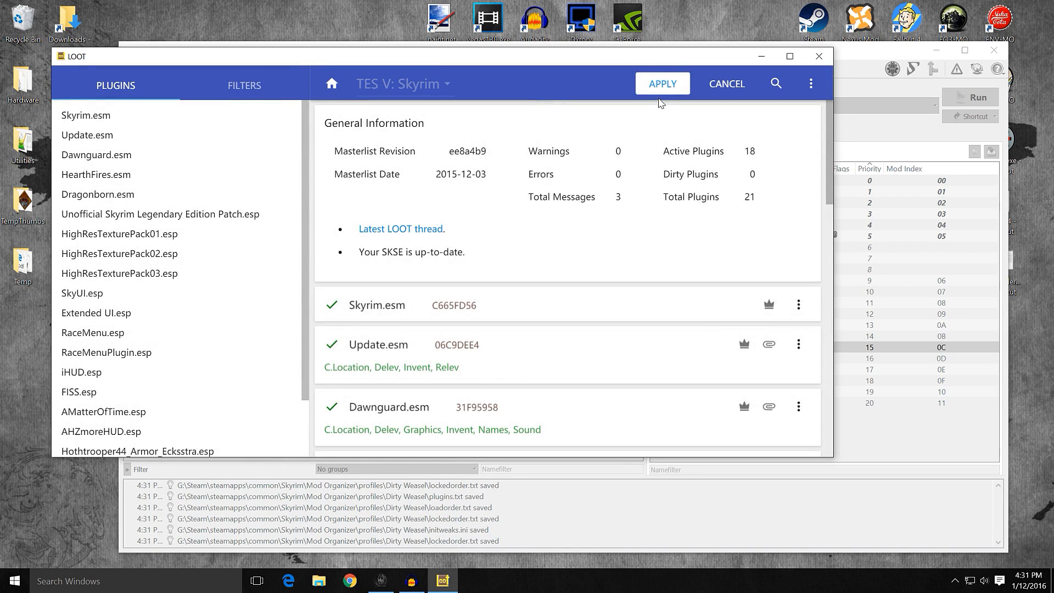
left_click(661, 89)
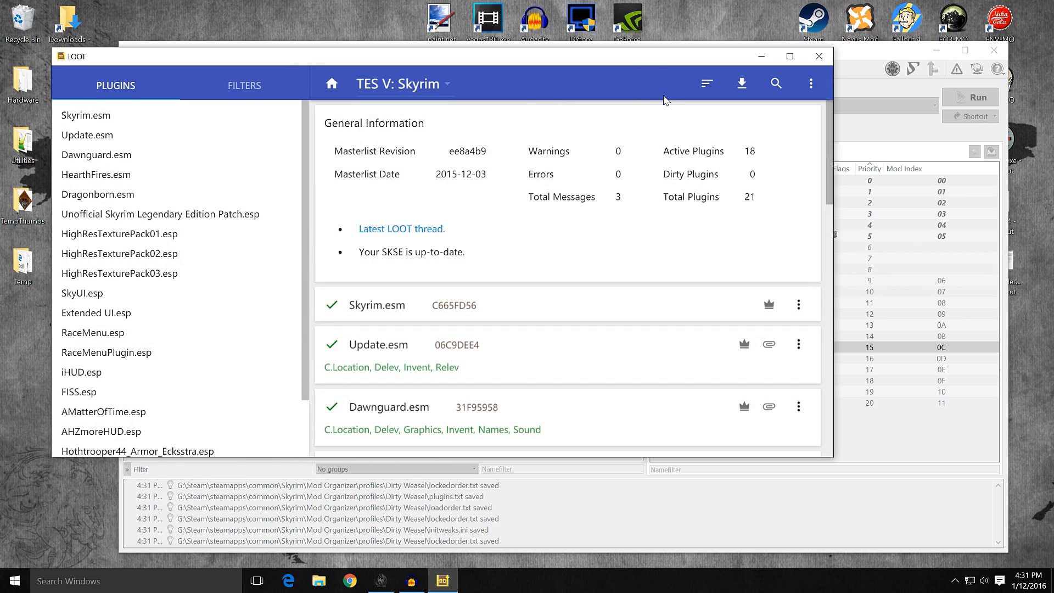
left_click(818, 56)
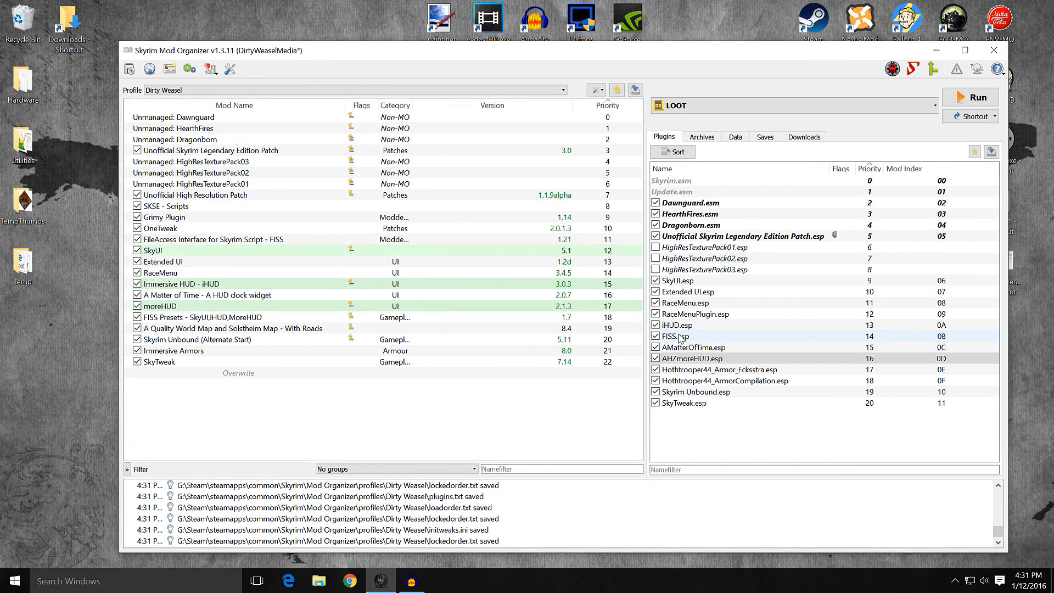
Move FISS.esp directly above iHUD.esp in the plugin load order, and select SkyTweak in the mod list and SkyTweak.esp among the plugins
mouse_move(680, 338)
left_mouse_down()
mouse_move(685, 365)
mouse_move(694, 324)
left_mouse_up()
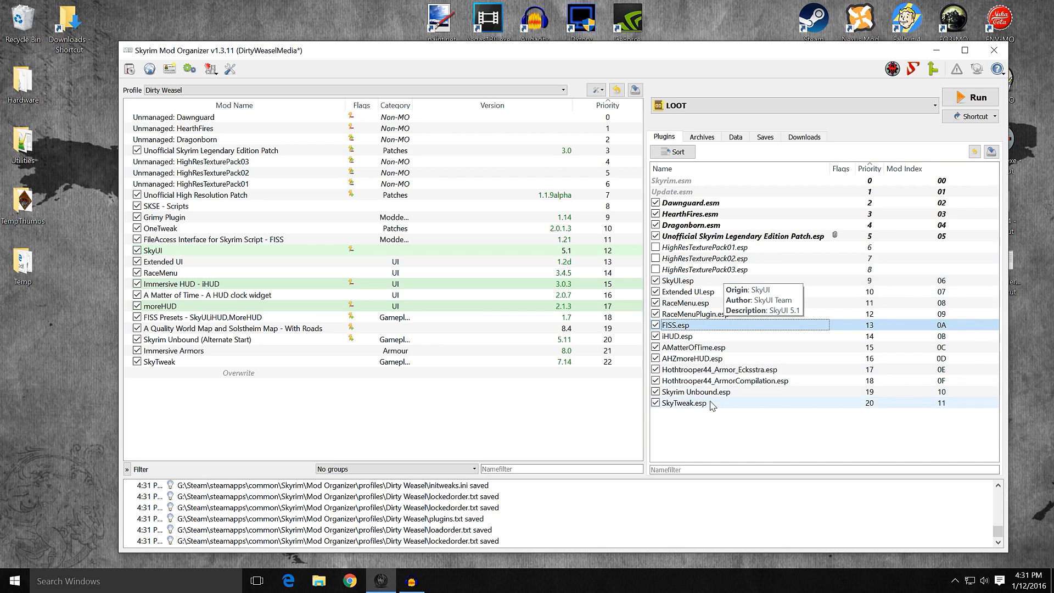
left_click(234, 362)
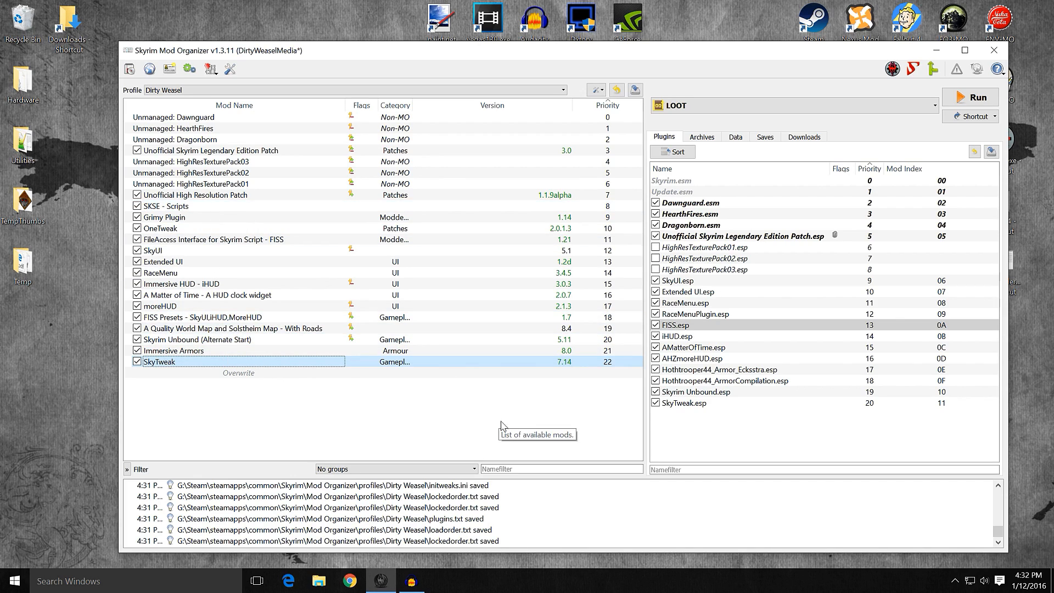
left_click(714, 404)
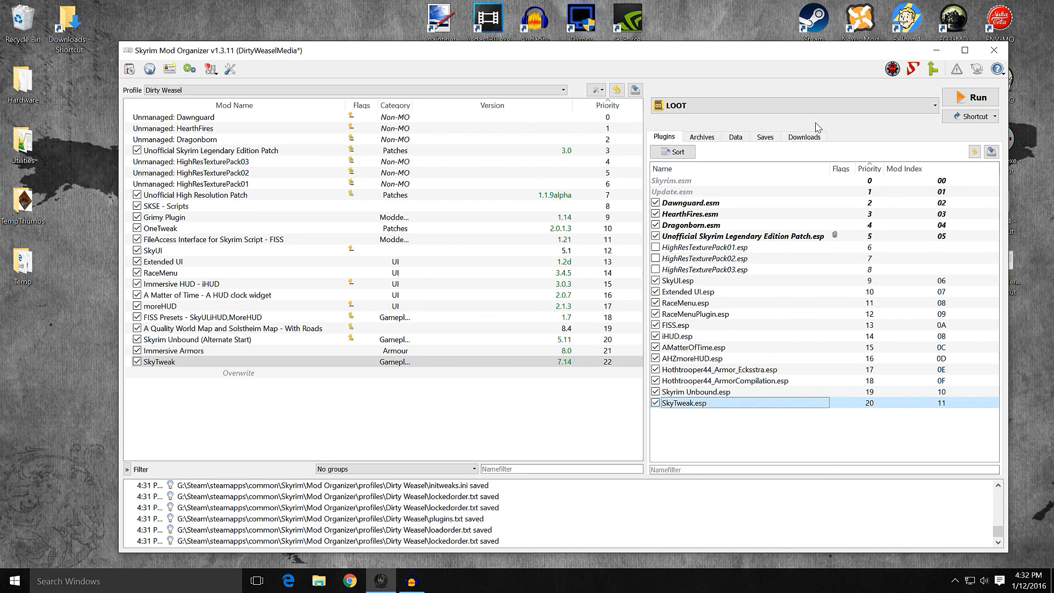
Launch Skyrim through SKSE and open SkyTweak's page in the in-game mod configuration
left_click(807, 106)
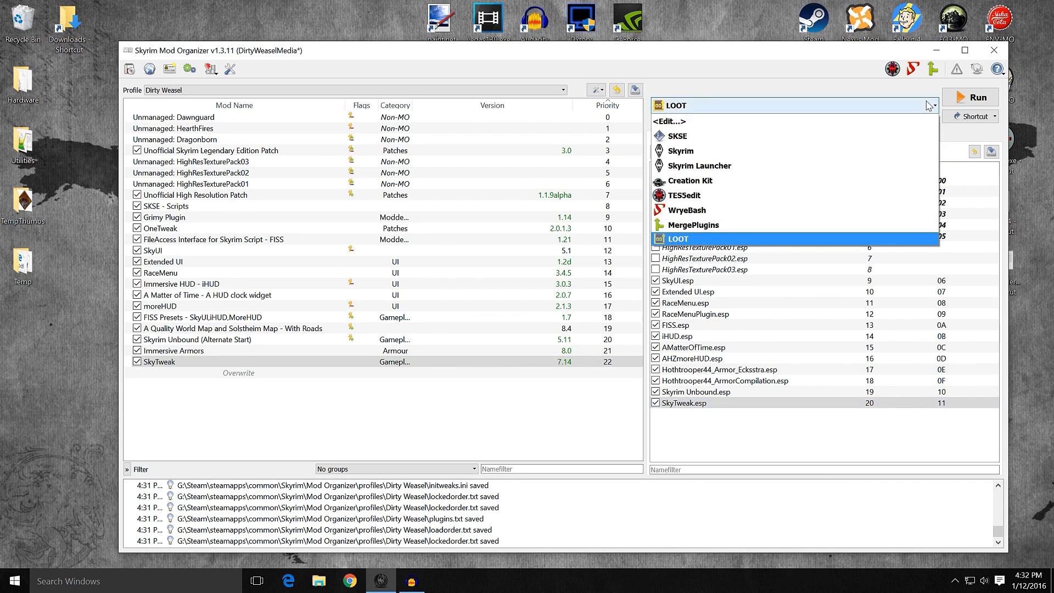
left_click(777, 131)
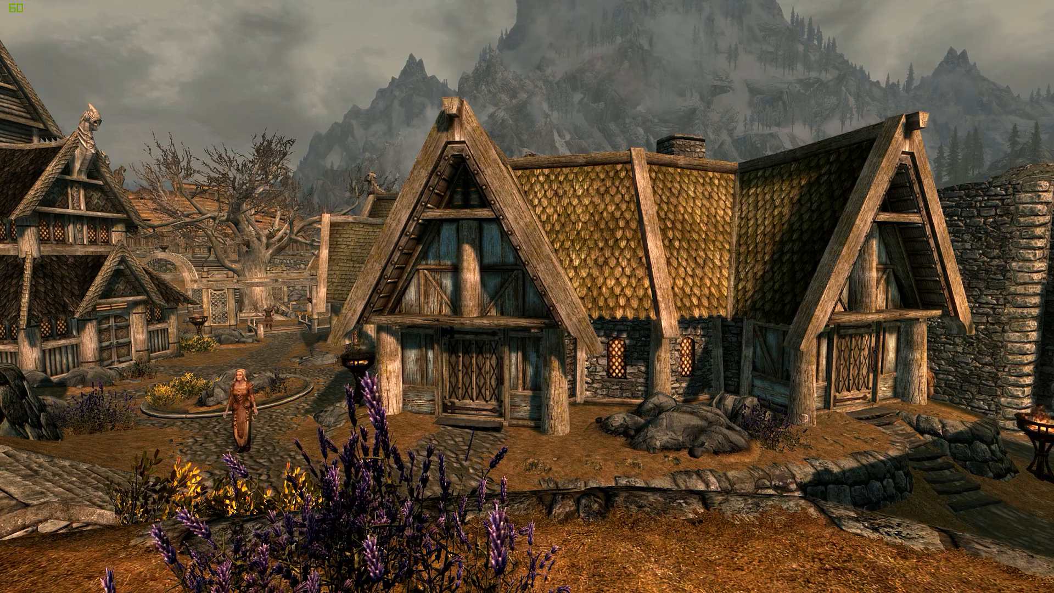
key("Escape")
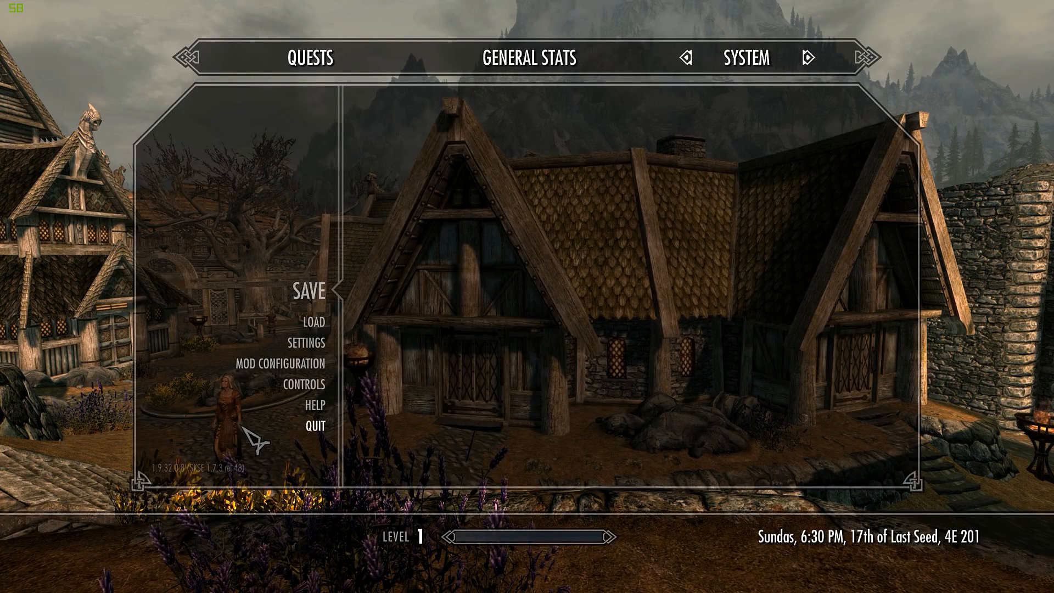
left_click(263, 371)
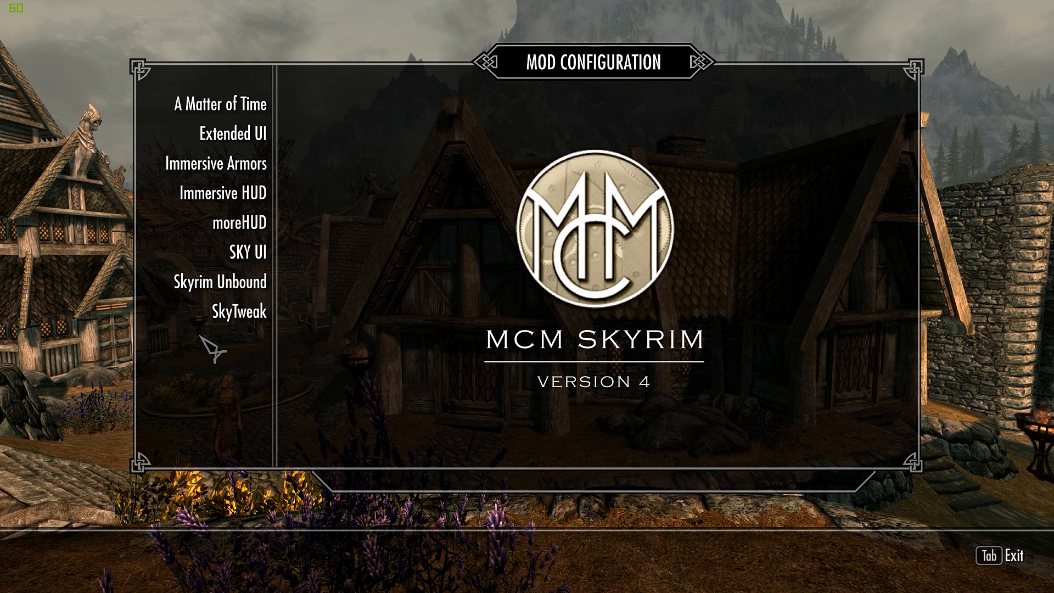
left_click(231, 321)
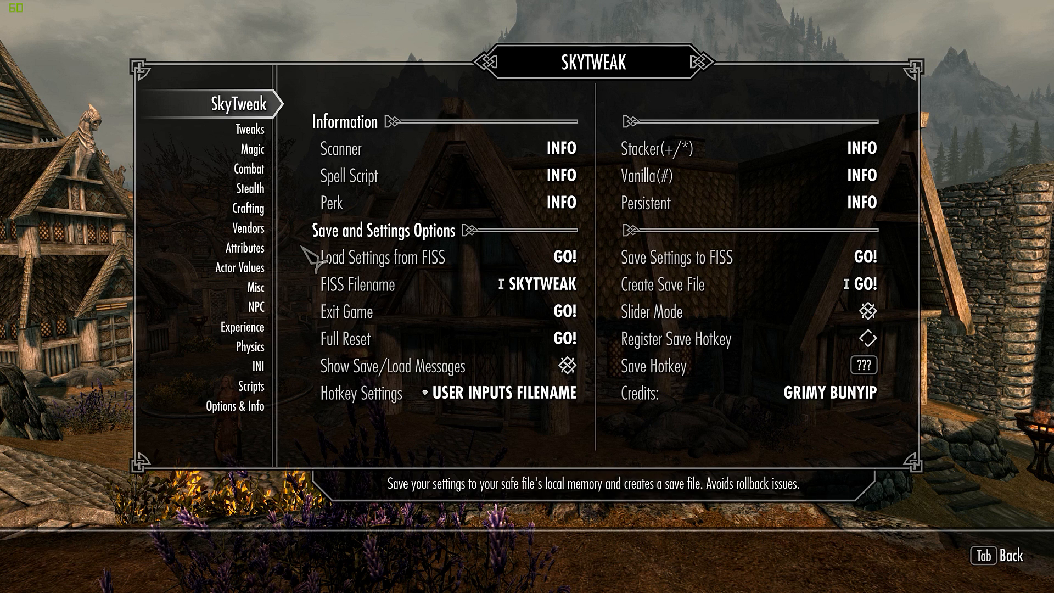
Examine SkyTweak's Tweaks and Magic settings, including the adjustment for Alteration Scale Magnitude
left_click(241, 135)
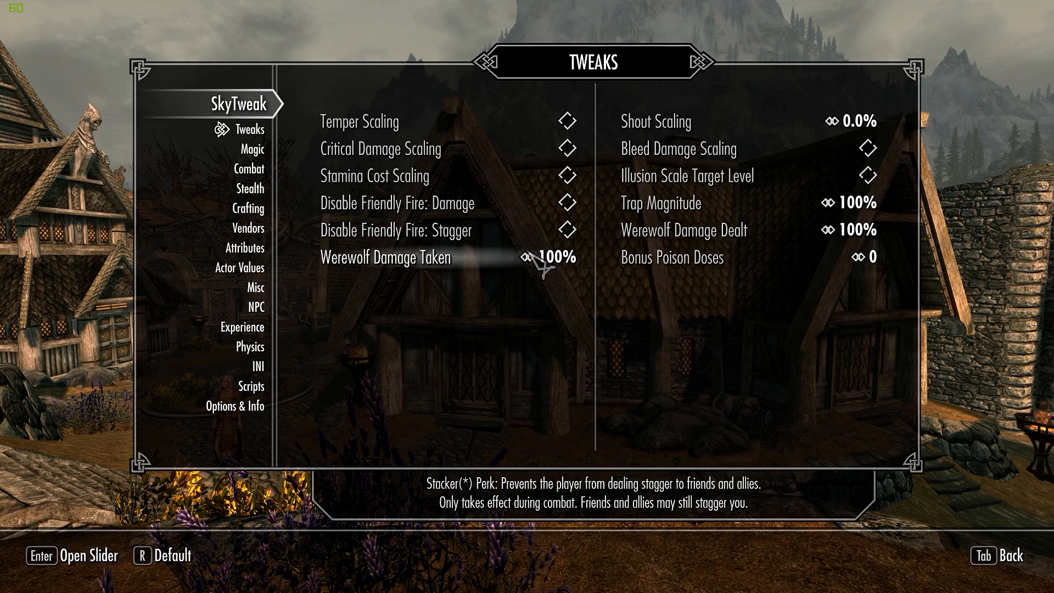
left_click(247, 152)
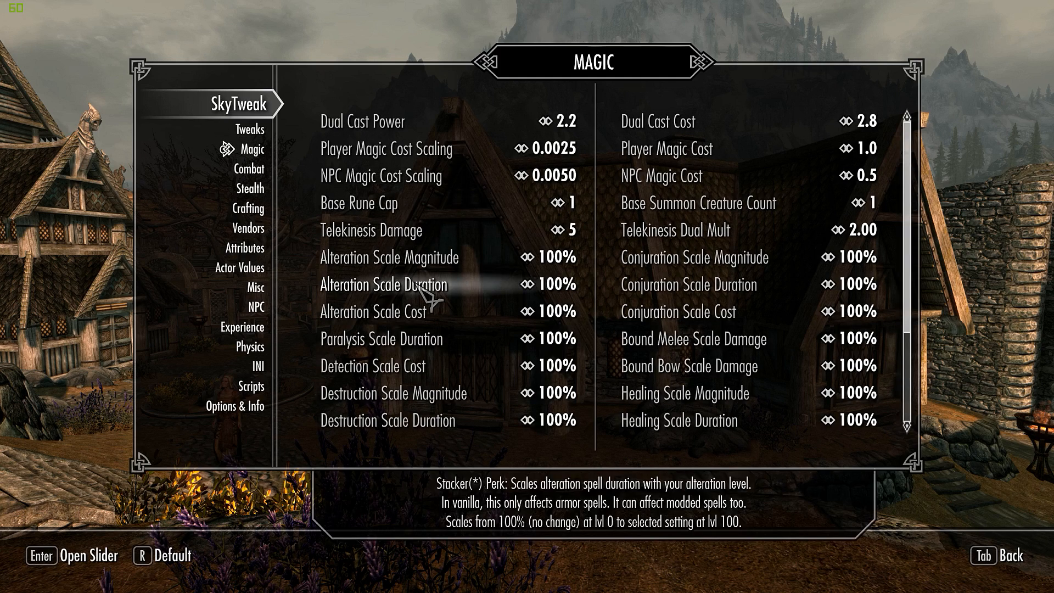
left_click(420, 266)
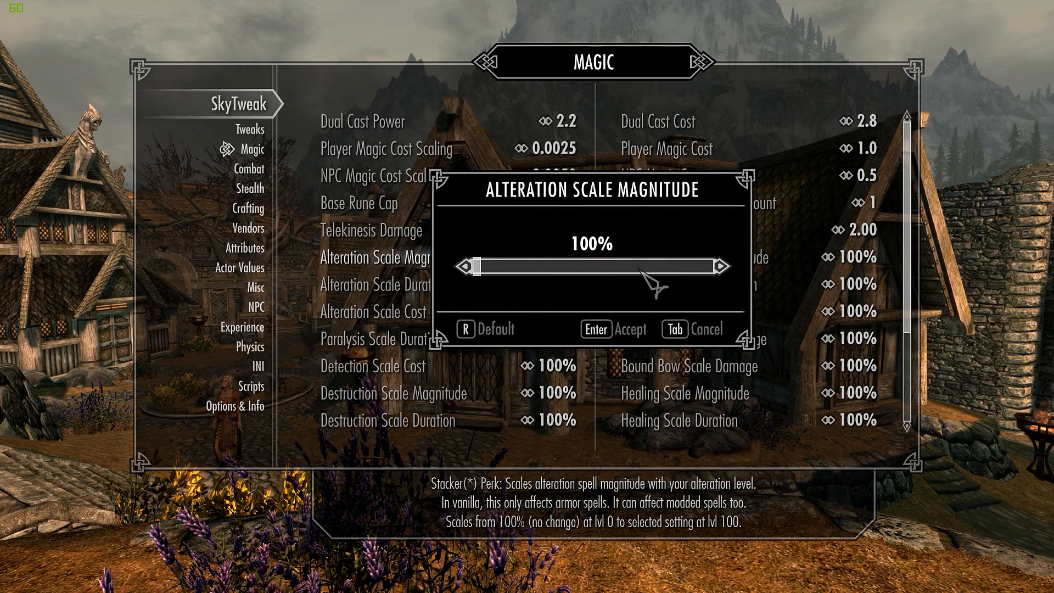
left_click(693, 330)
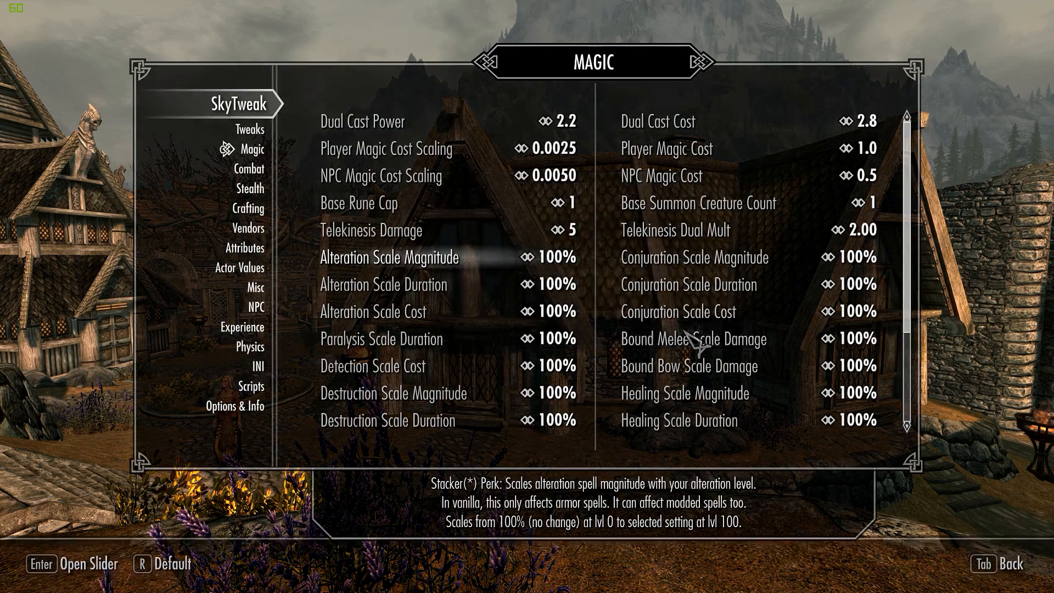
scroll(530, 307, "down", 5)
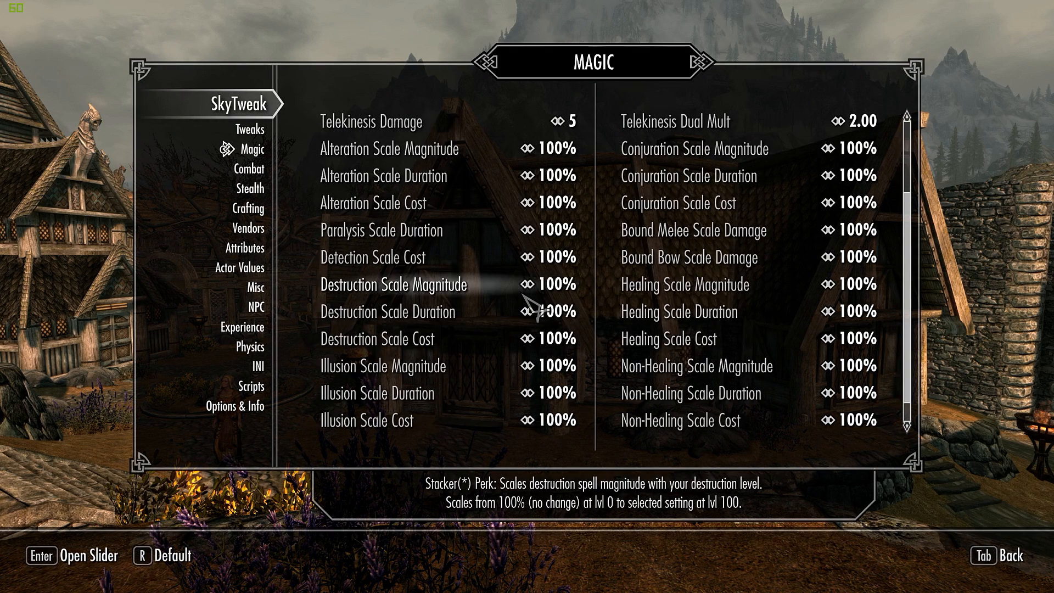
Examine SkyTweak's Combat, Stealth, Vendors, Attributes and Actor Values settings
left_click(248, 168)
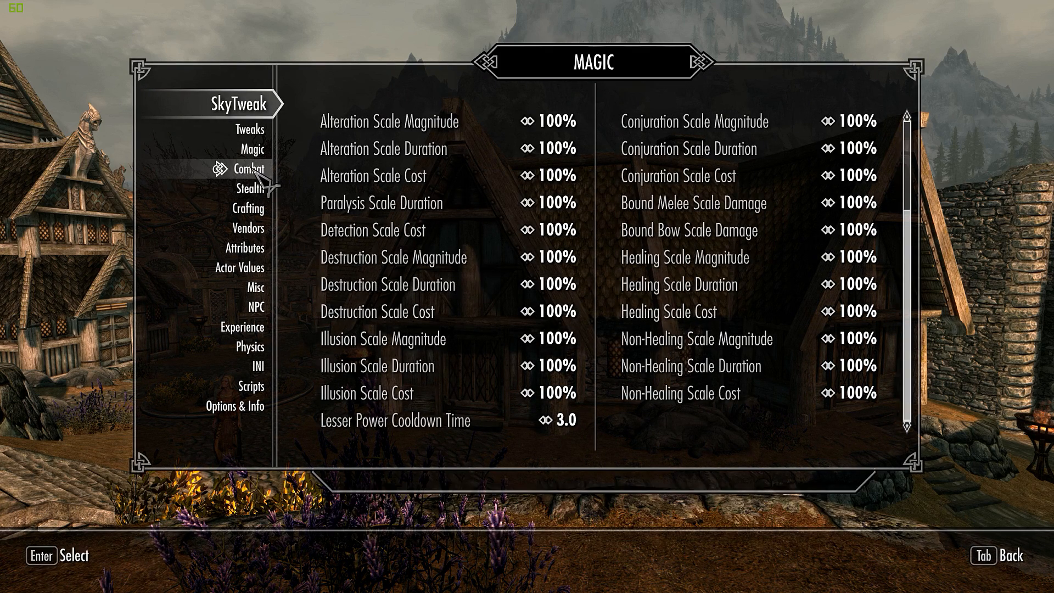
left_click(253, 186)
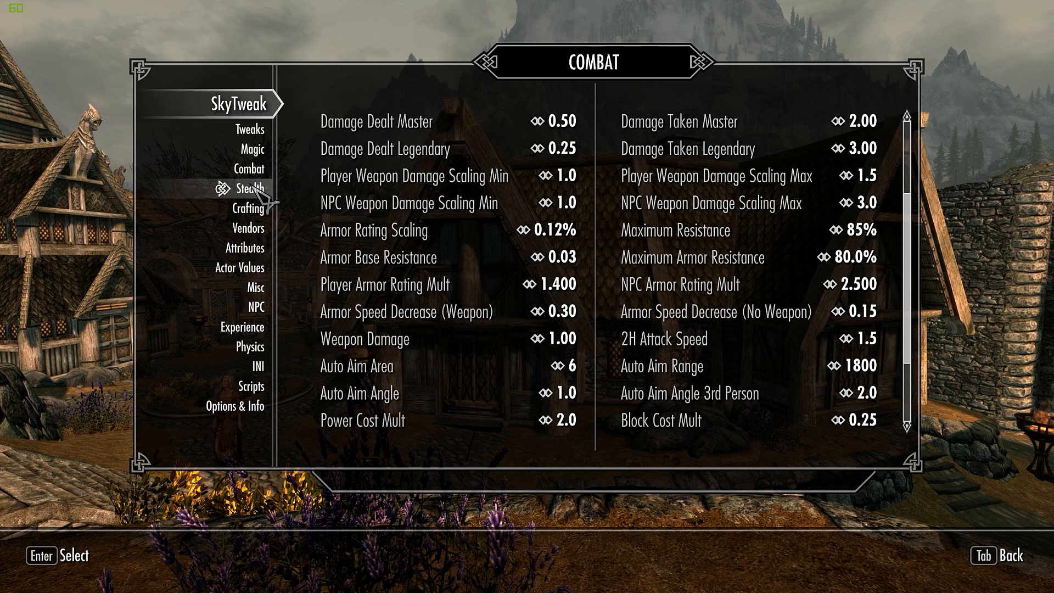
scroll(455, 258, "down", 2)
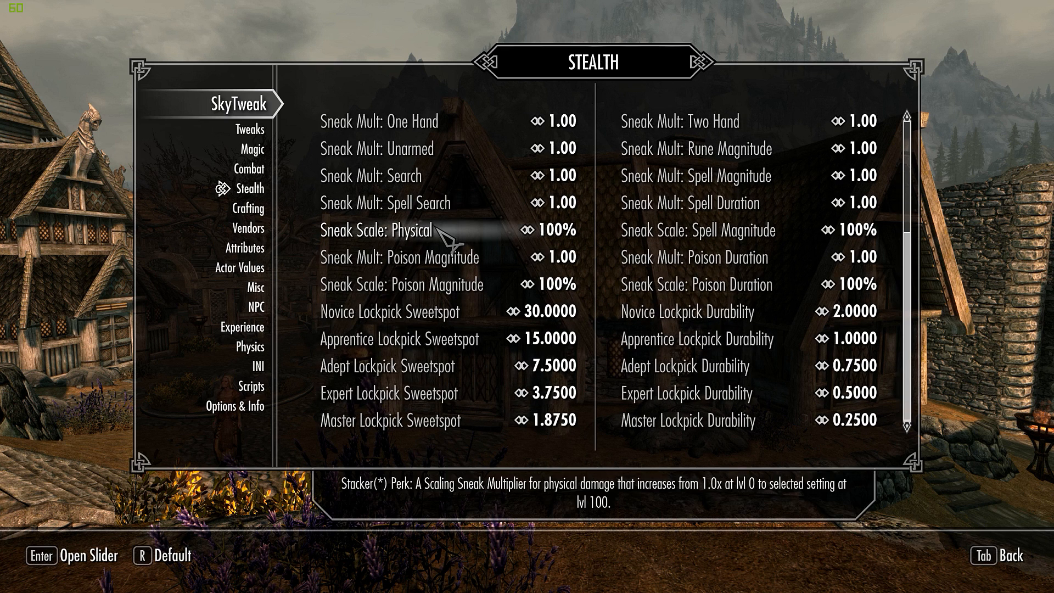
scroll(446, 264, "up", 3)
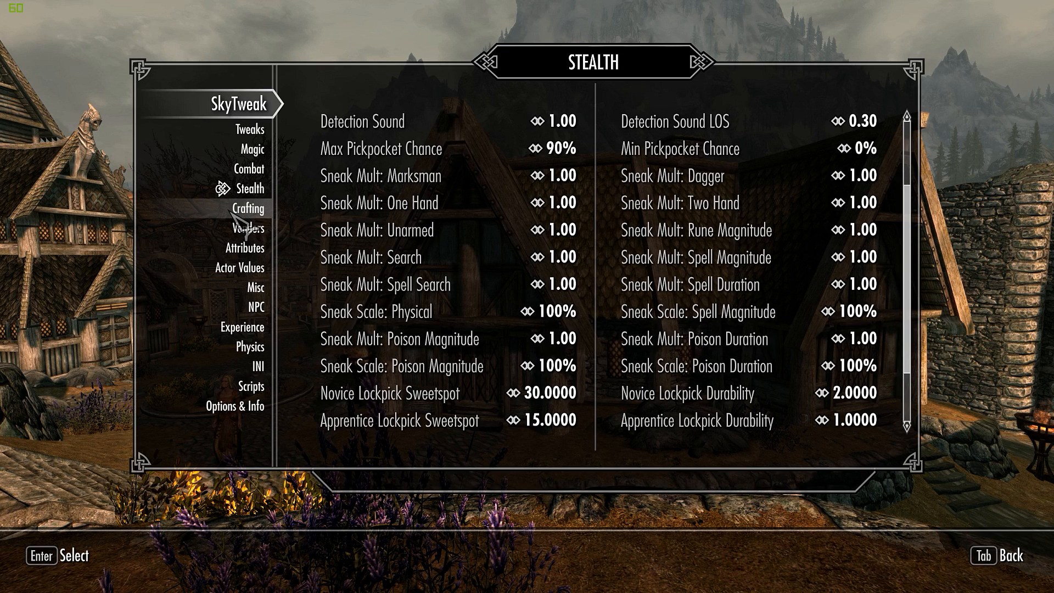
left_click(245, 196)
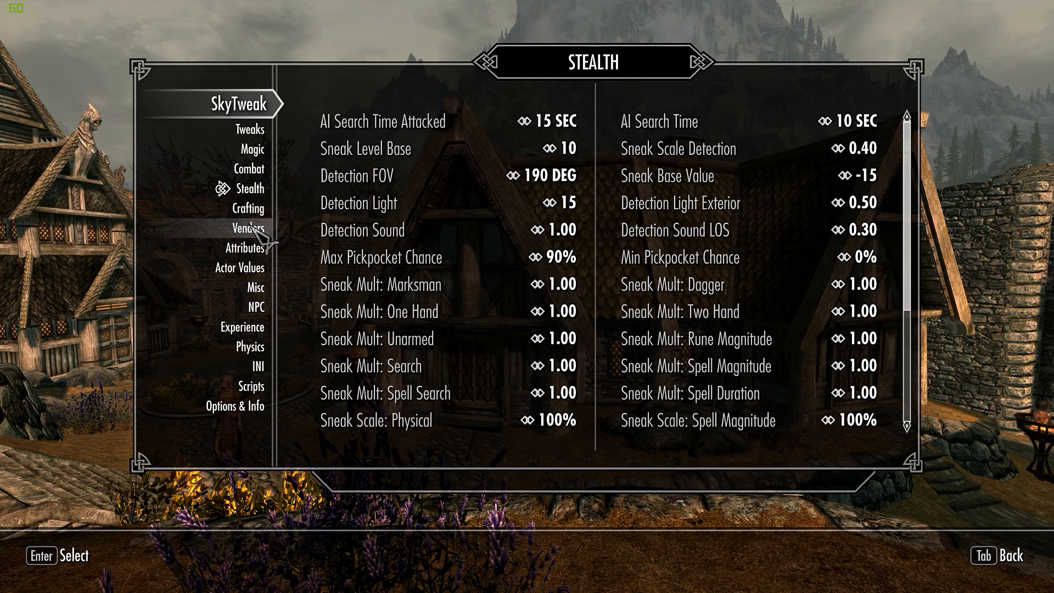
left_click(254, 231)
left_click(252, 250)
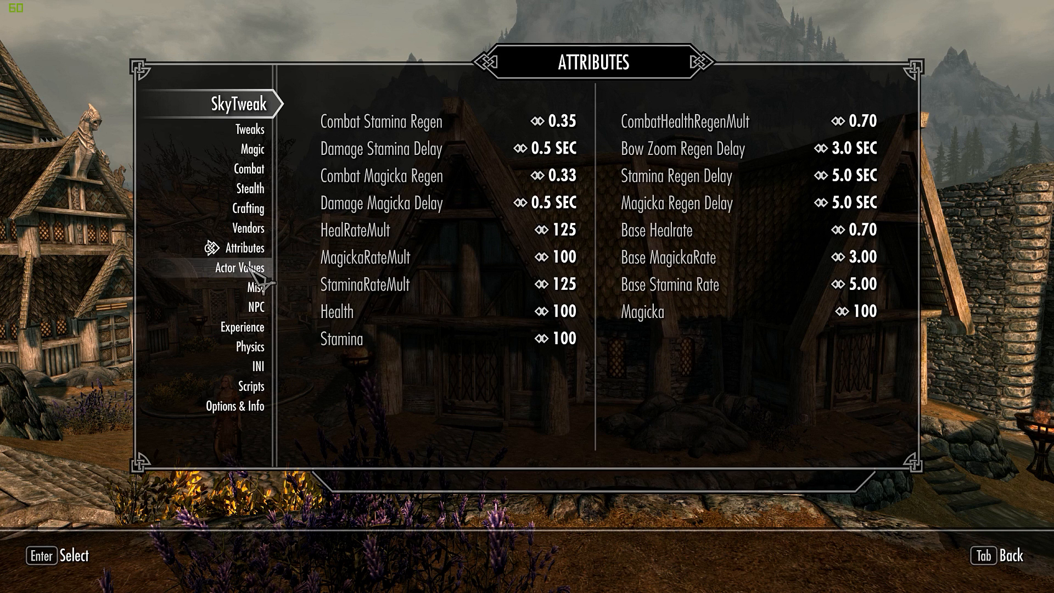
left_click(253, 267)
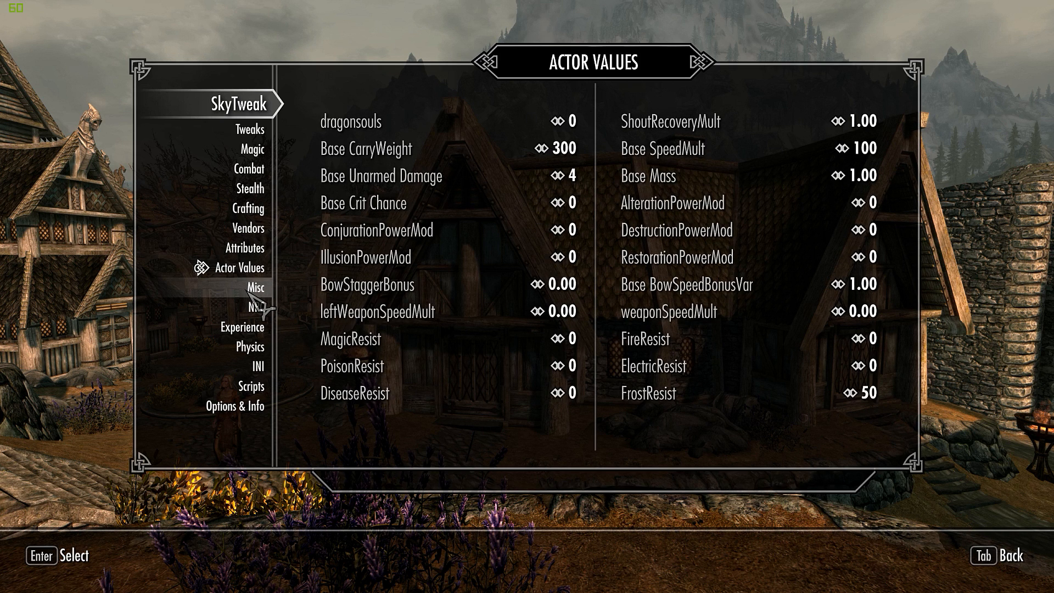
Examine SkyTweak's Misc settings, inspecting the Kill Cam Chance and Kill Move Chance adjustments and cancelling out of each
left_click(248, 290)
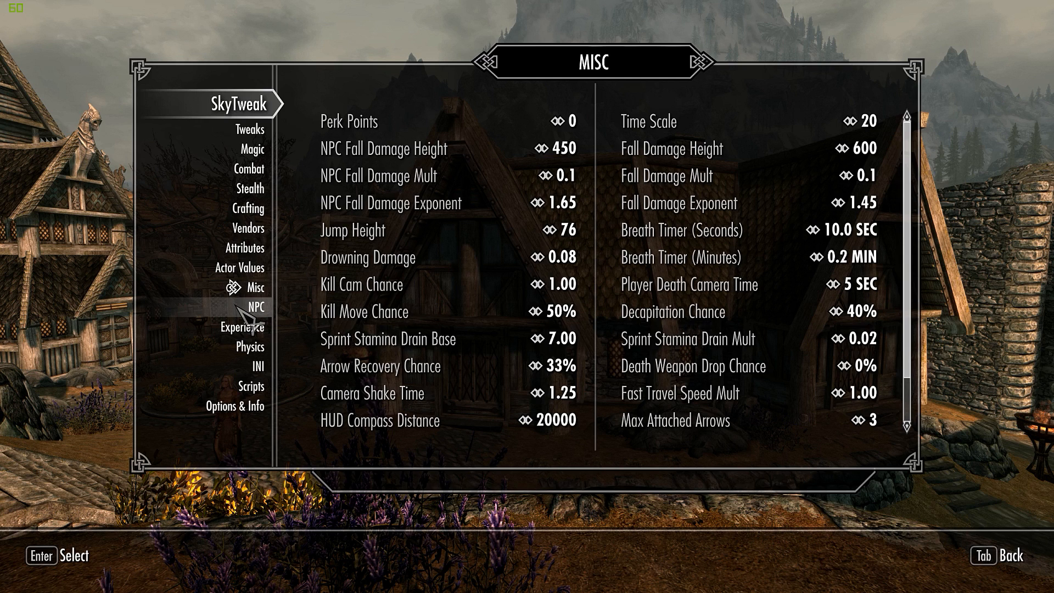
left_click(556, 285)
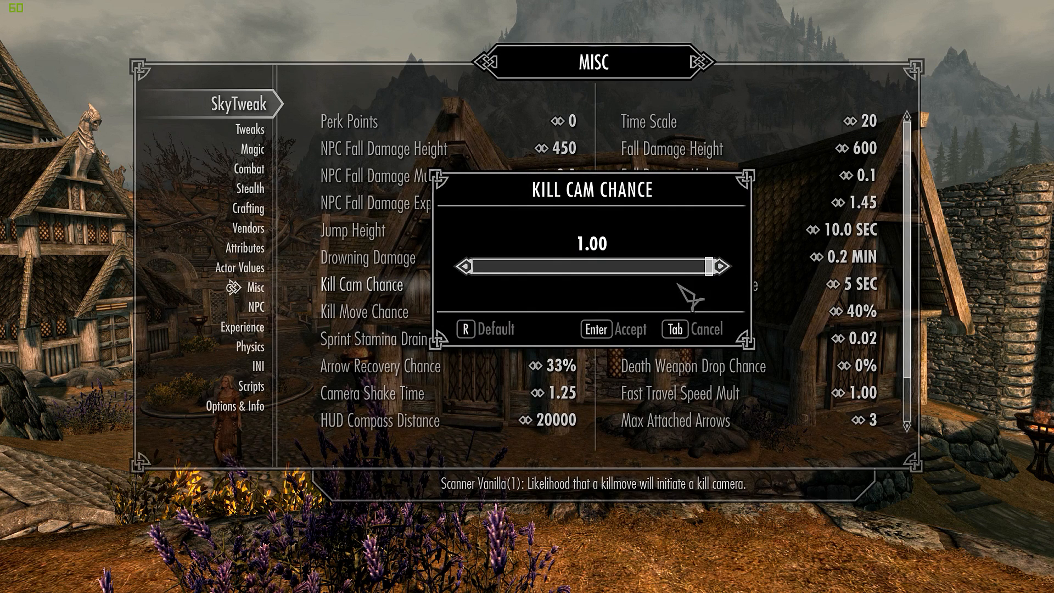
left_click_drag(707, 270, 775, 271)
left_click(694, 328)
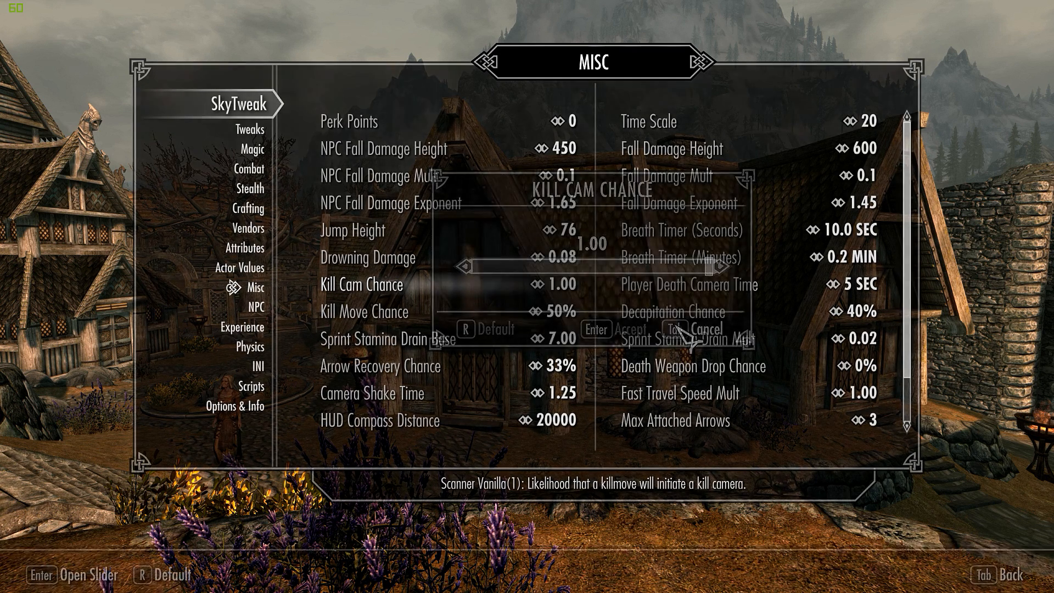
left_click(398, 319)
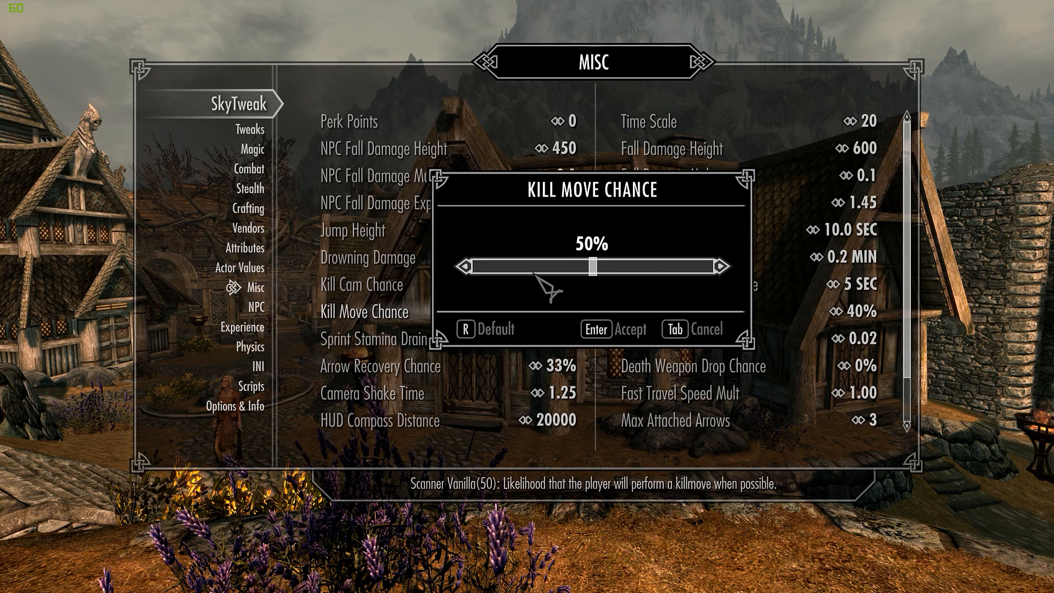
mouse_move(594, 270)
left_mouse_down()
mouse_move(677, 271)
mouse_move(592, 273)
left_mouse_up()
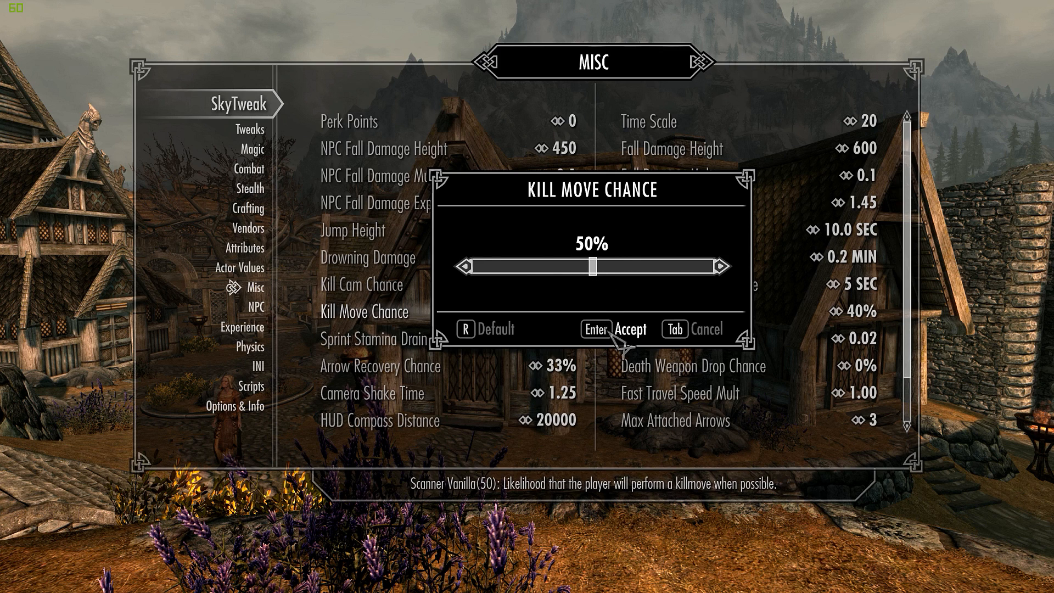
left_click(697, 329)
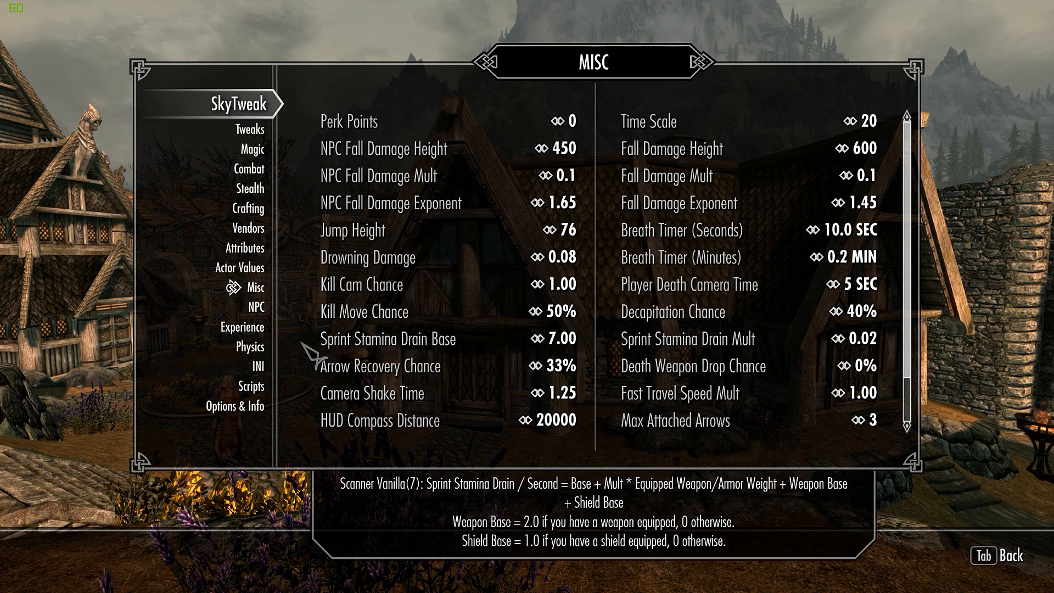
Examine SkyTweak's Experience, Physics and INI settings, including the description of Enable Havok Hit
left_click(253, 326)
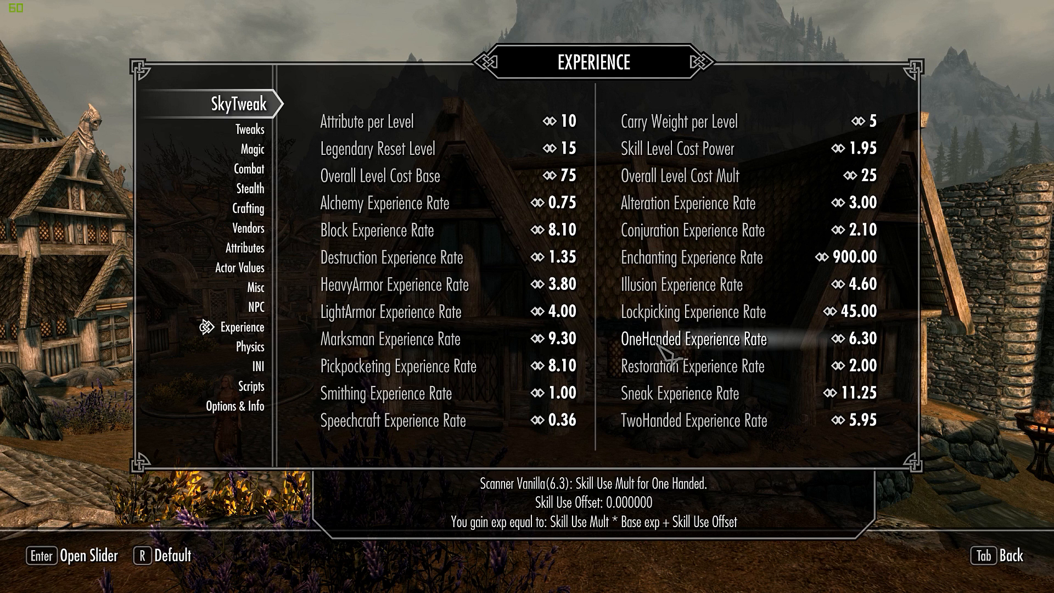
left_click(236, 351)
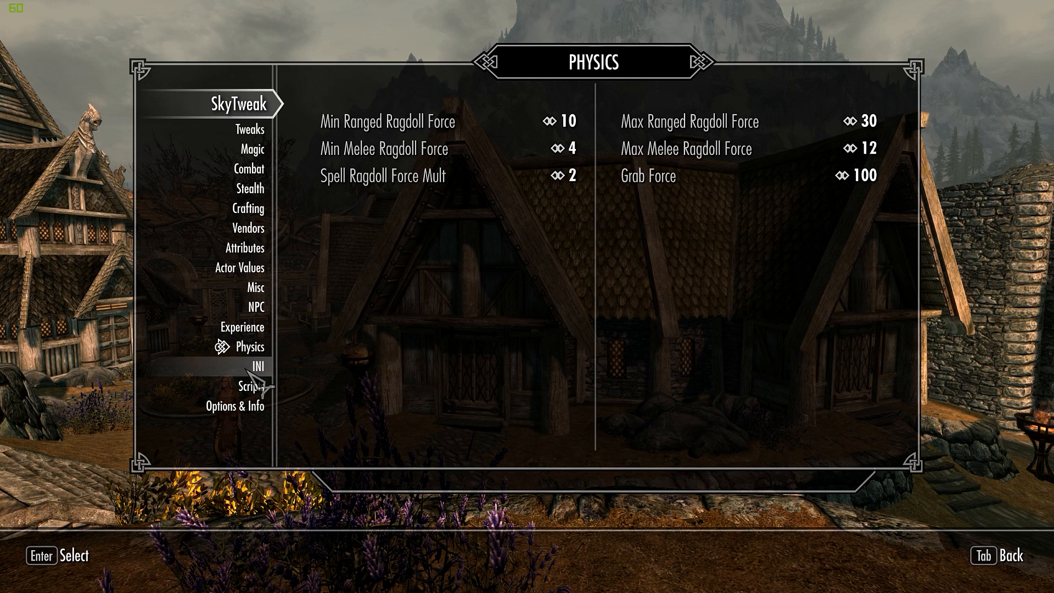
left_click(248, 367)
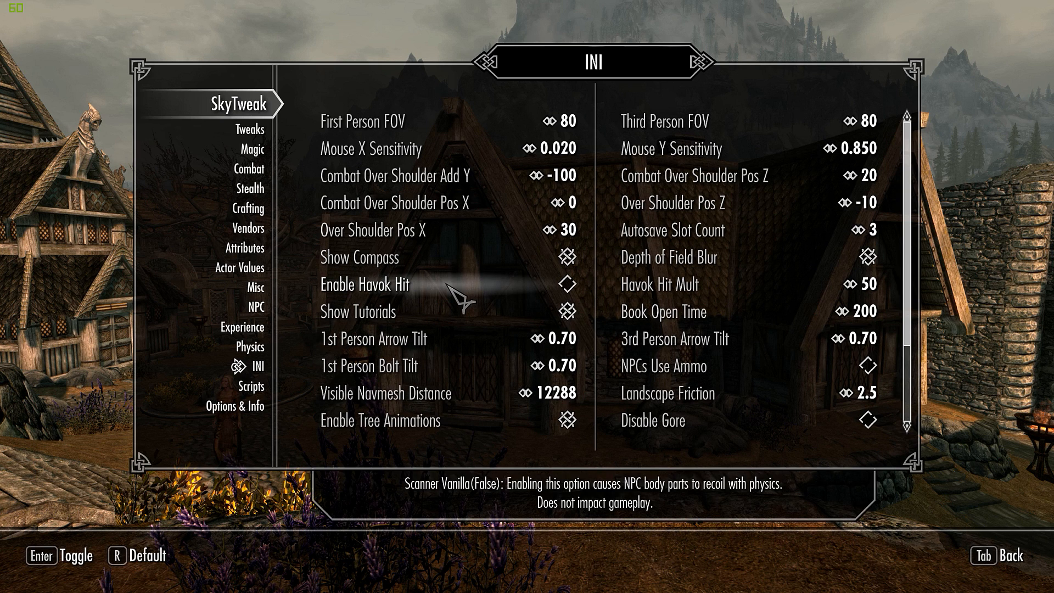
Examine SkyTweak's Scripts and Options & Info settings, and return to the mod's main page
left_click(269, 390)
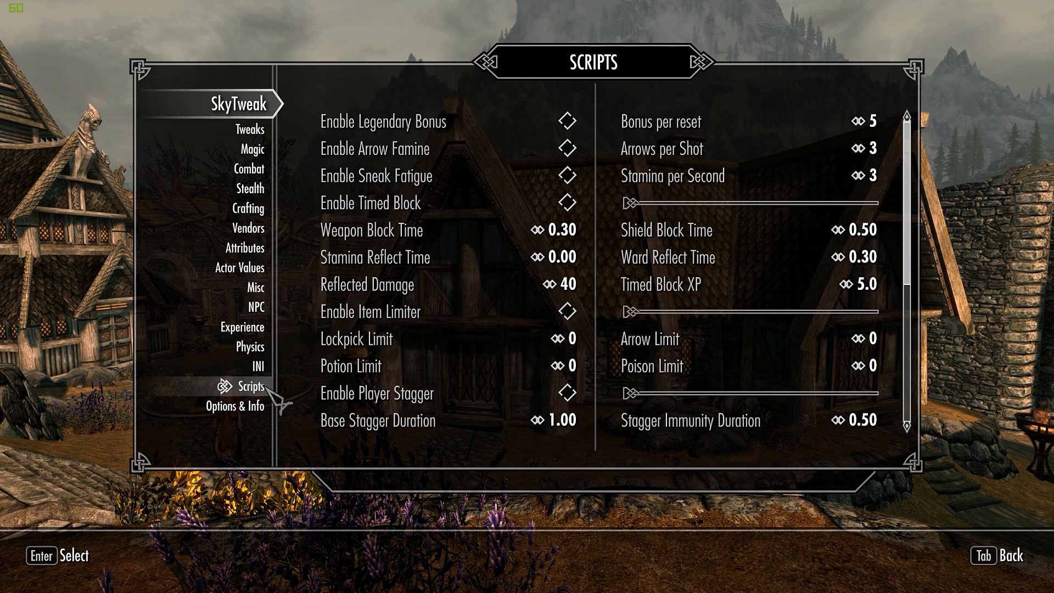
left_click(226, 410)
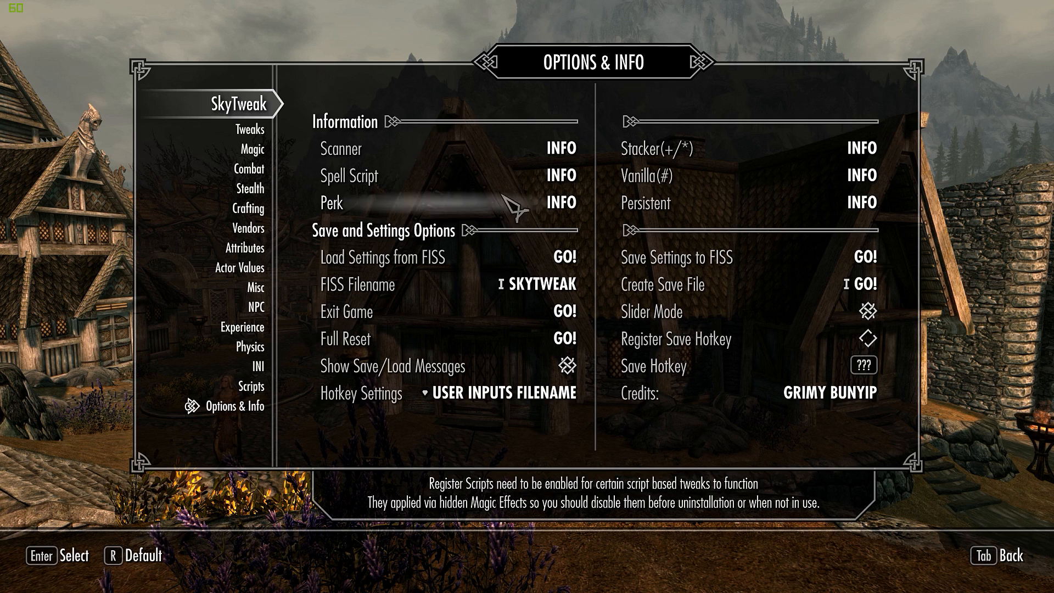
left_click(214, 108)
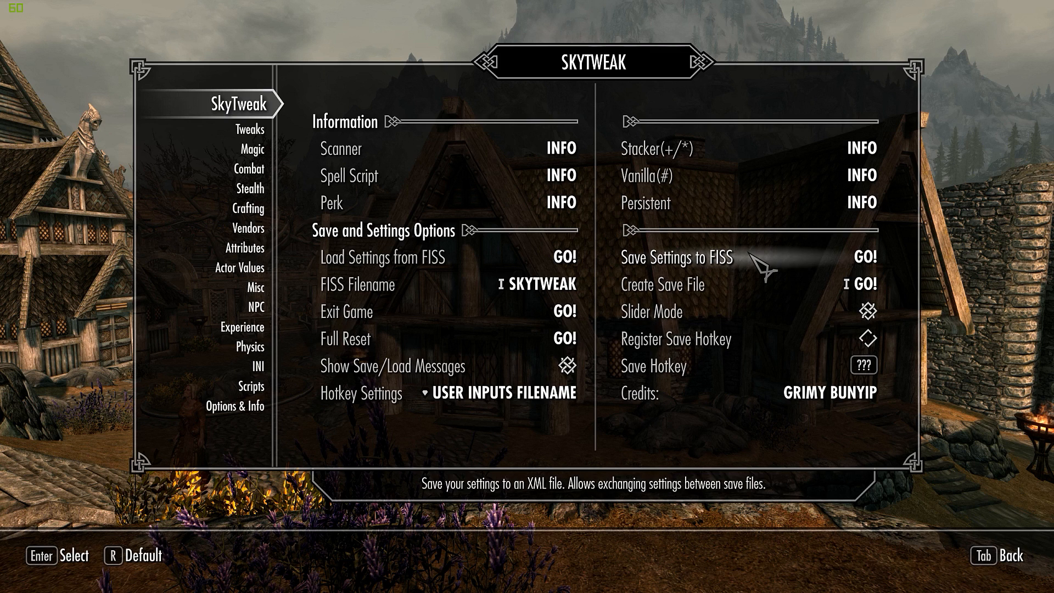
Save the SkyTweak settings to FISS and return to the list of configurable mods
left_click(677, 256)
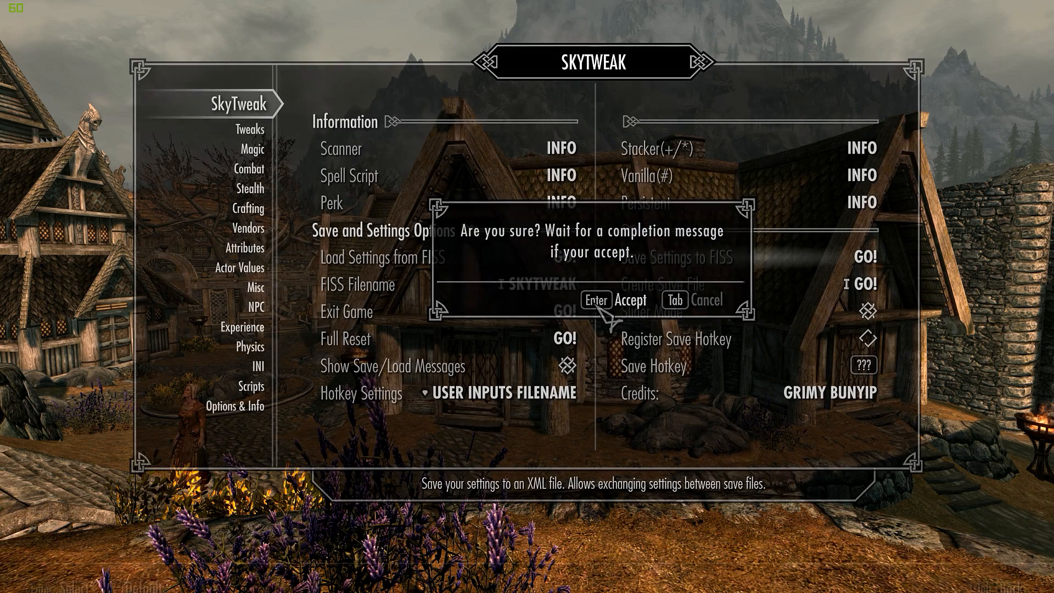
left_click(597, 305)
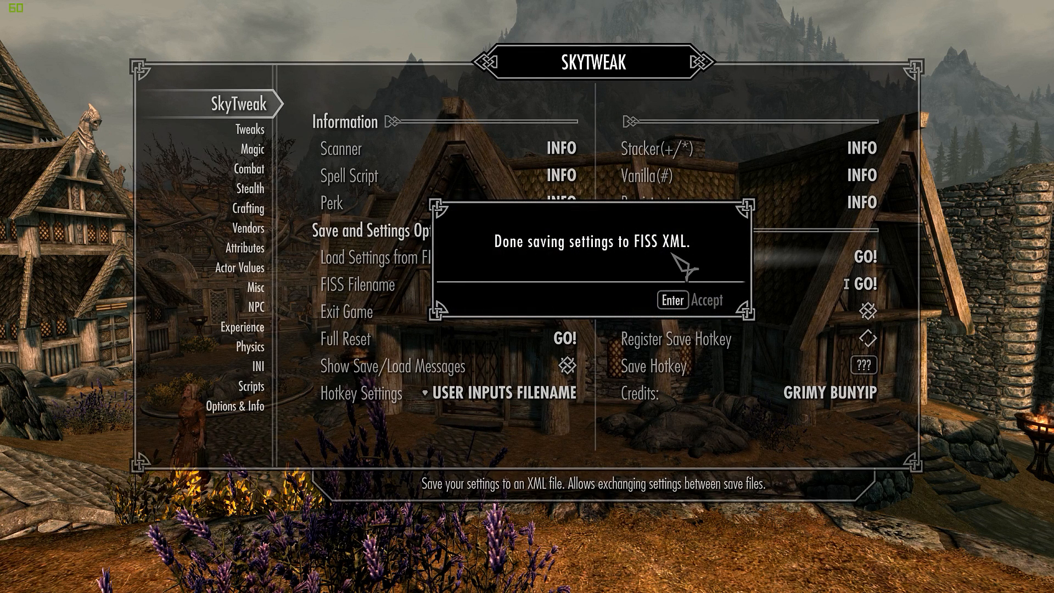
left_click(673, 299)
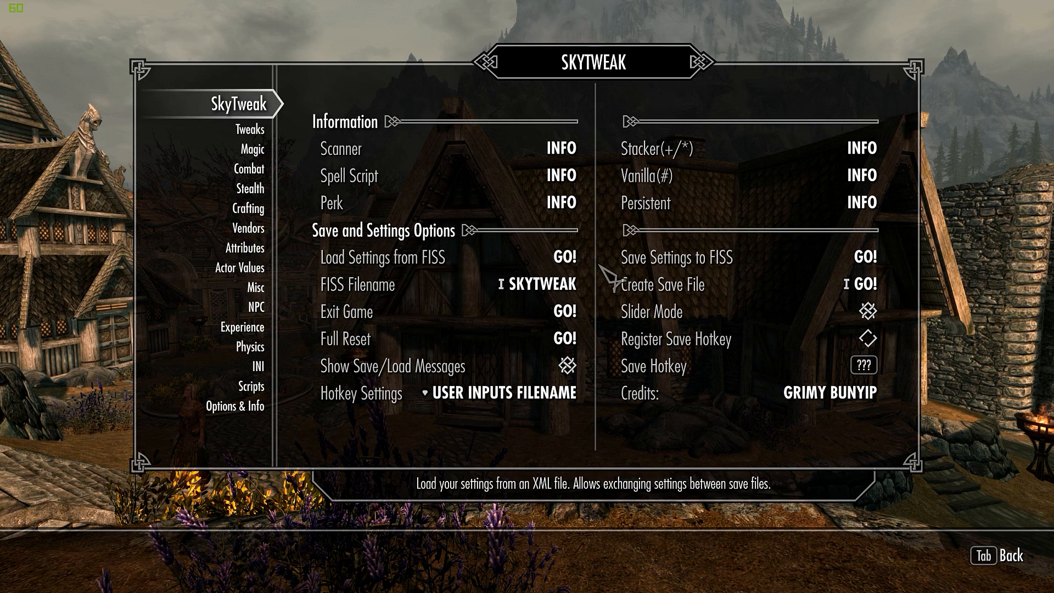
key("Tab")
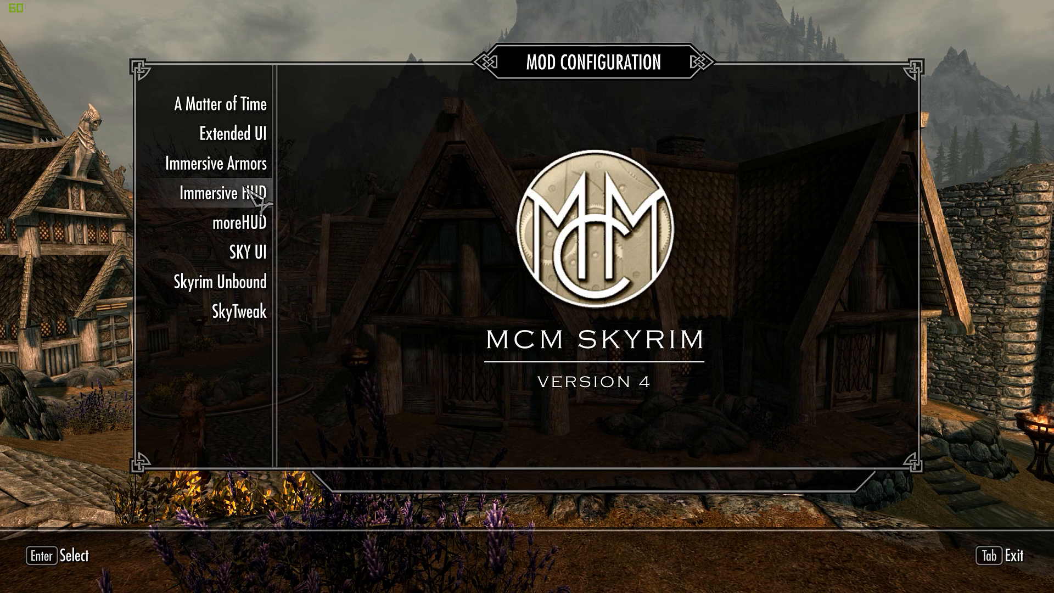
Save the current A Matter of Time configuration as user settings and return to the mod list
left_click(241, 103)
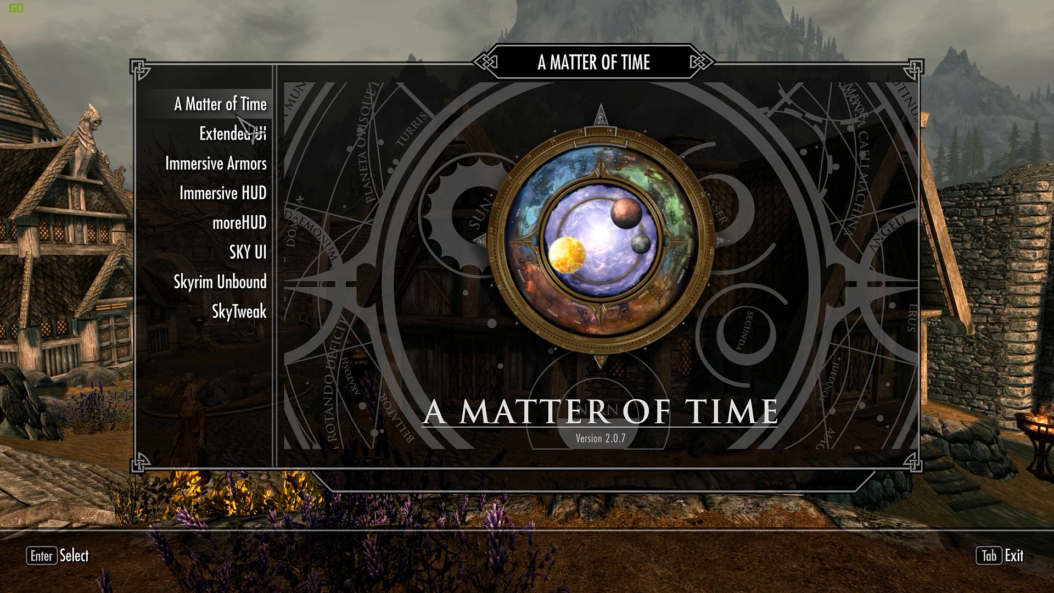
left_click(237, 113)
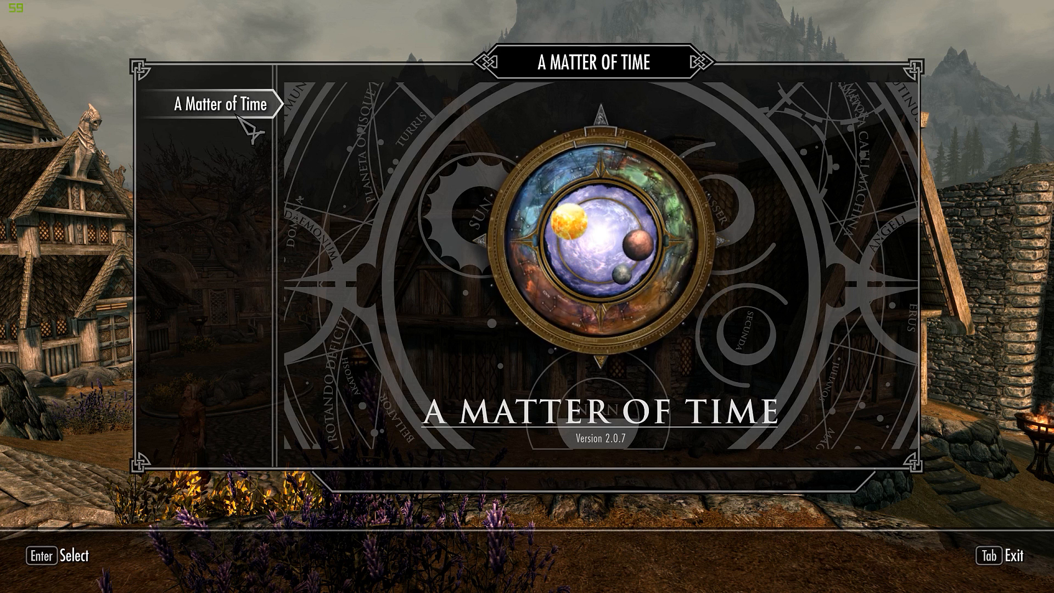
left_click(248, 189)
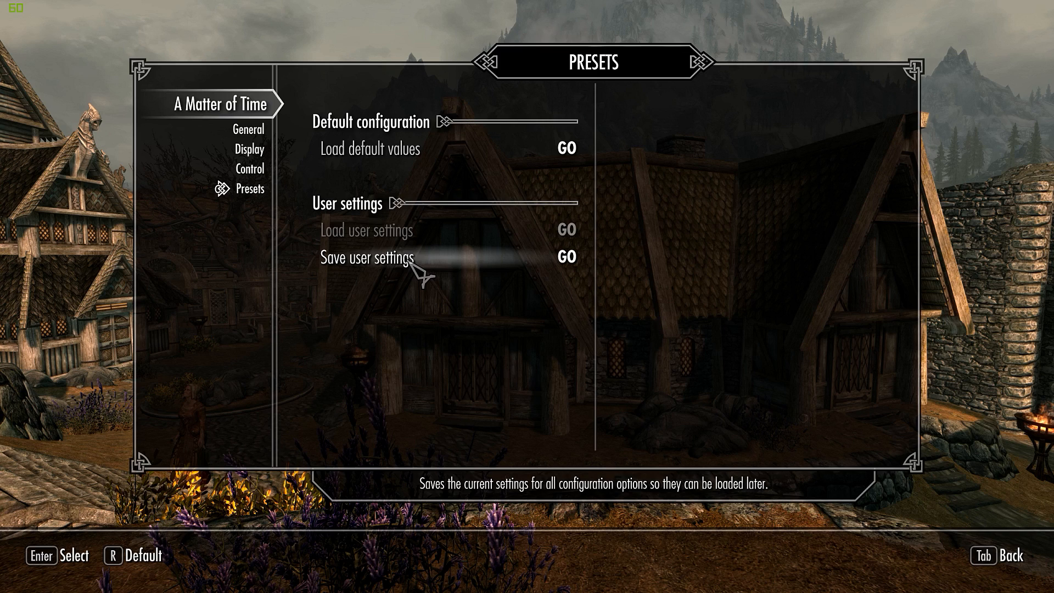
left_click(412, 262)
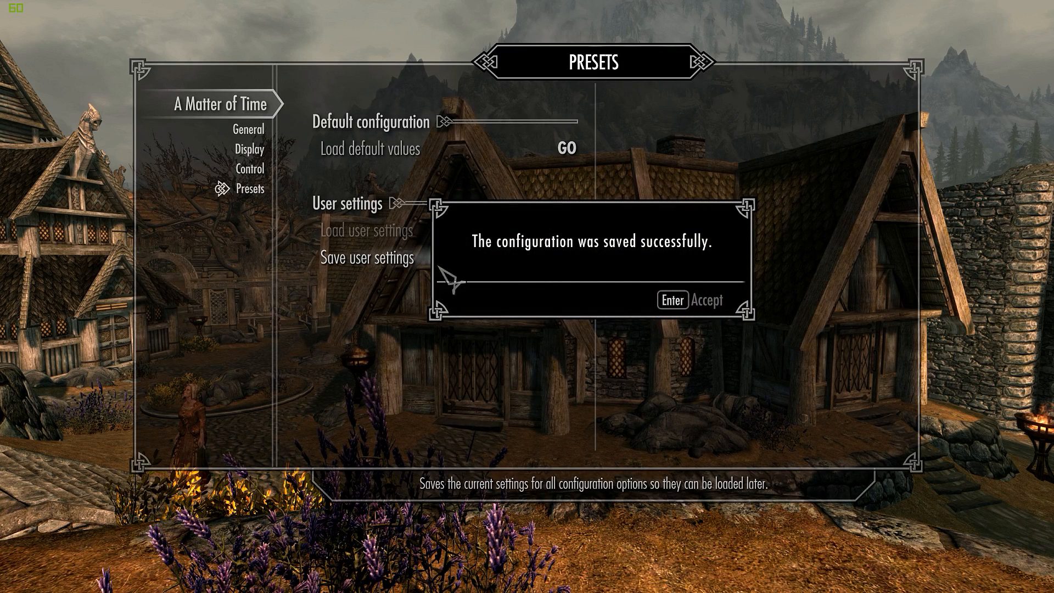
left_click(669, 309)
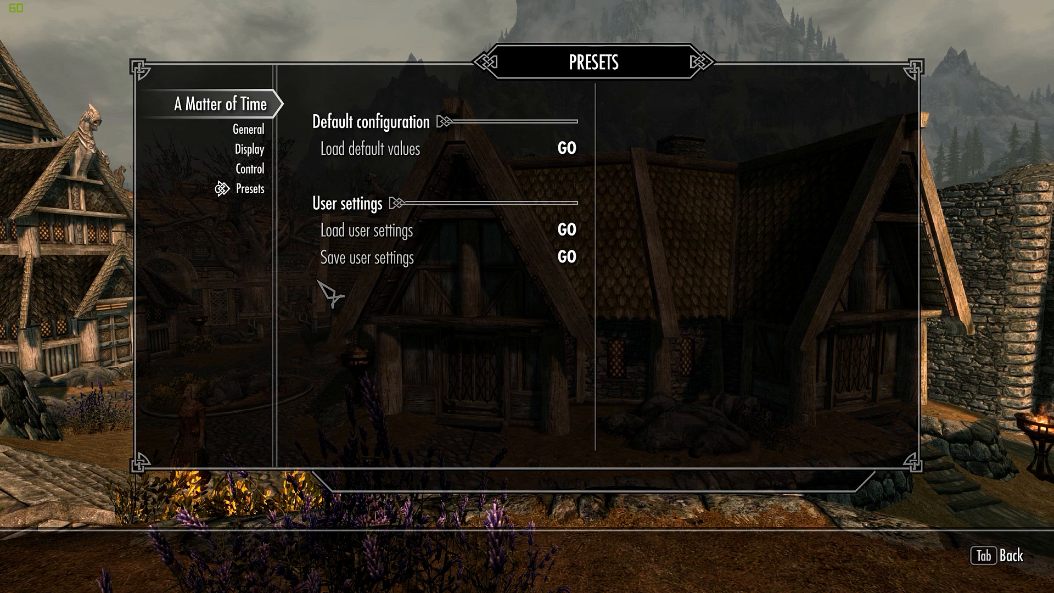
key("Tab")
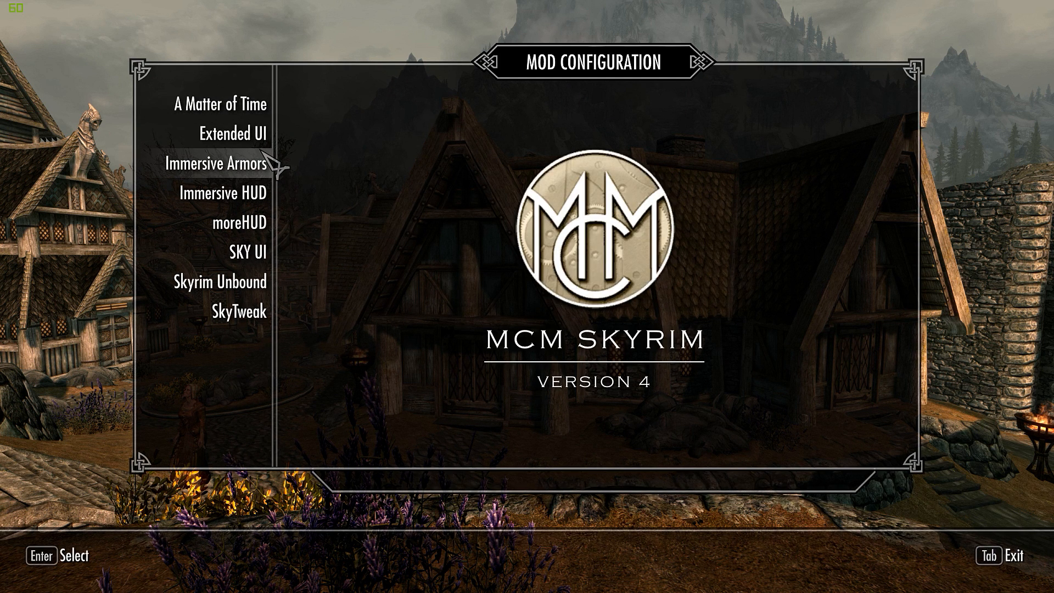
Save SkyUI's current settings to a preset and return to the mod list
left_click(255, 255)
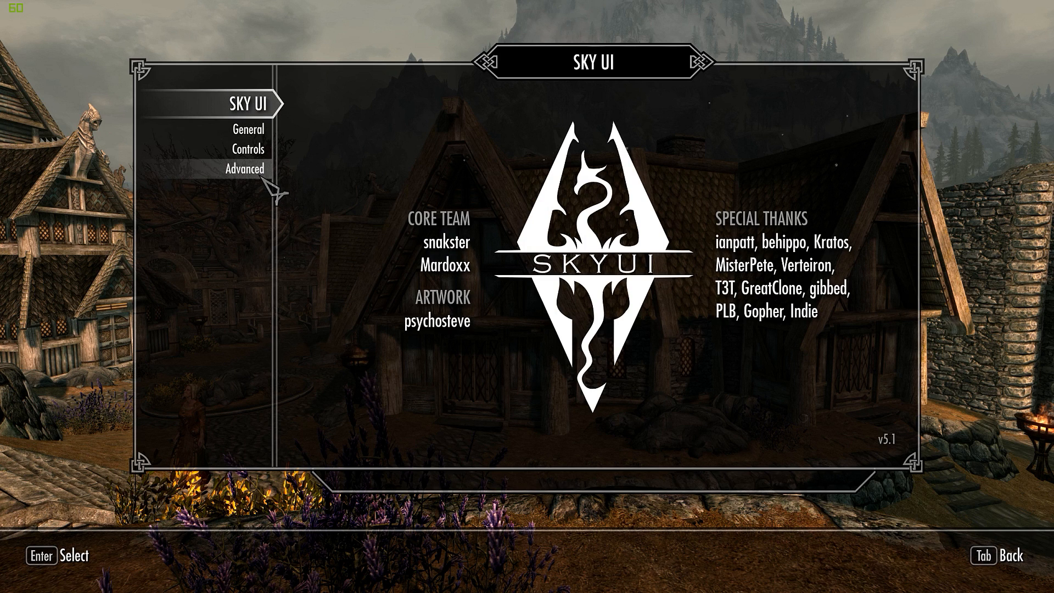
left_click(267, 181)
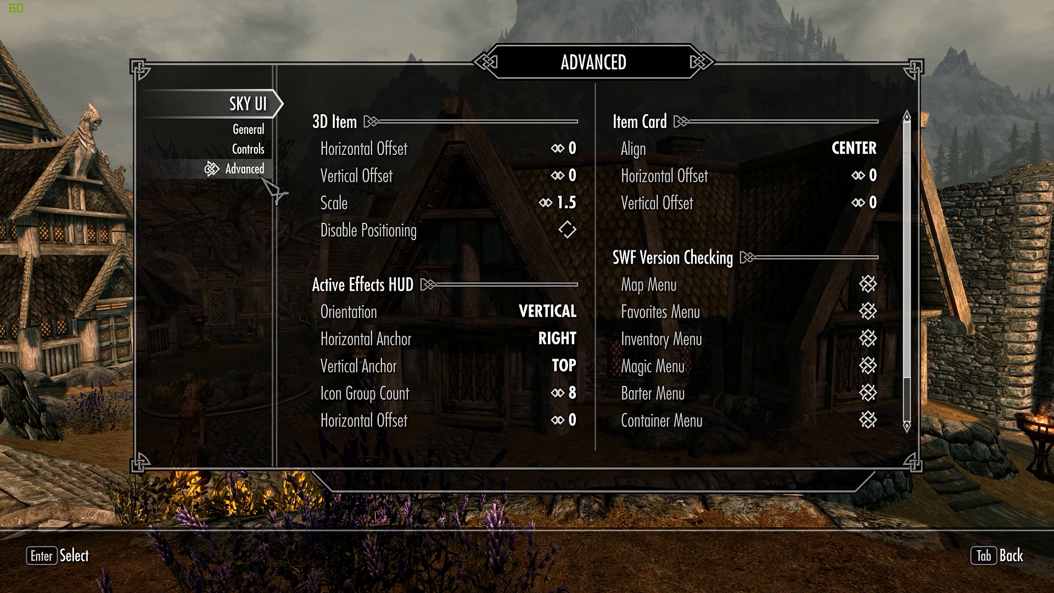
left_click(260, 138)
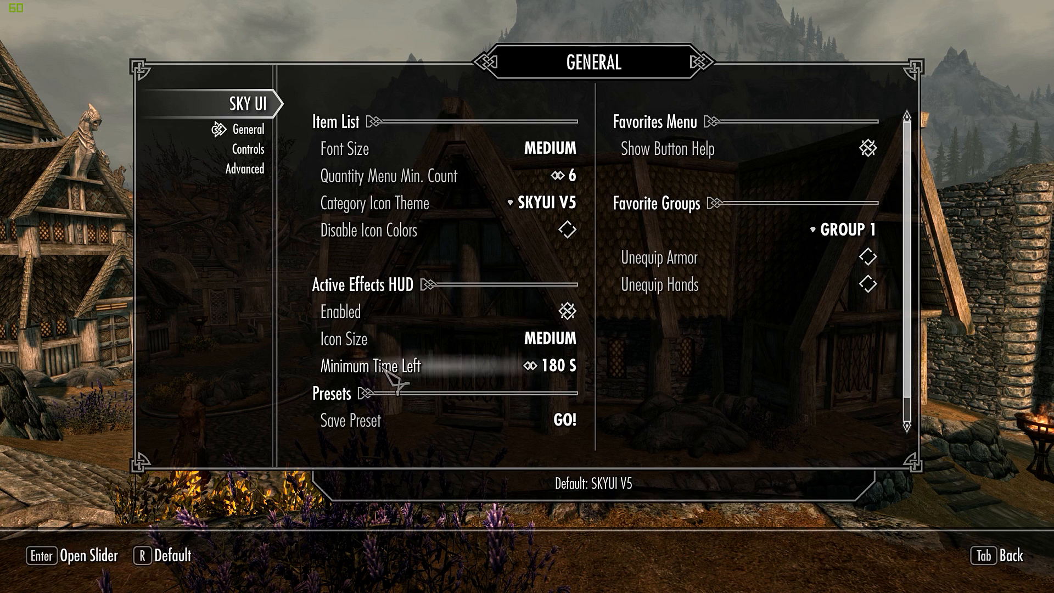
left_click(386, 425)
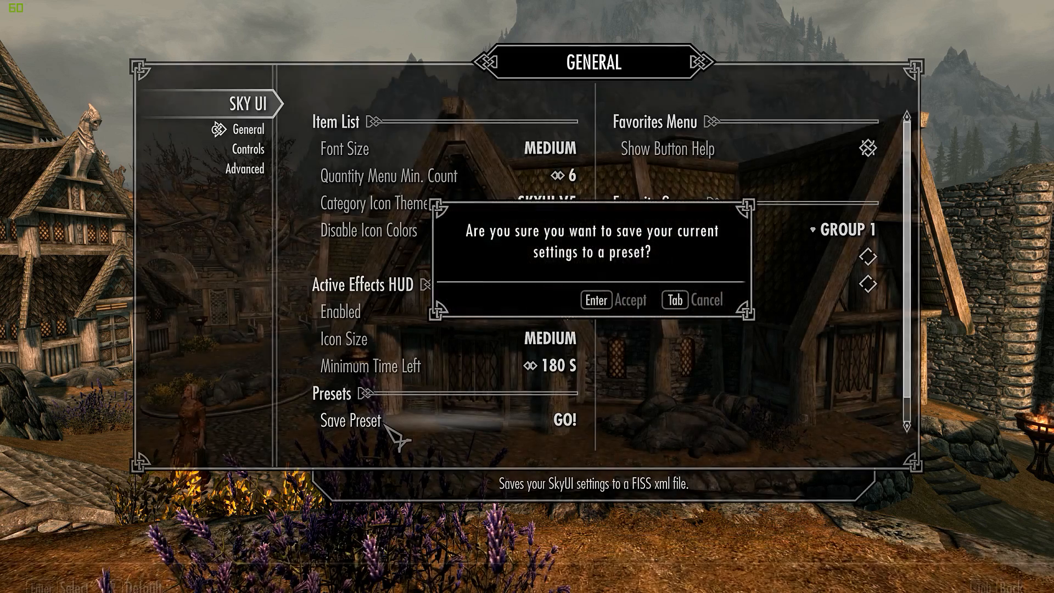
left_click(608, 296)
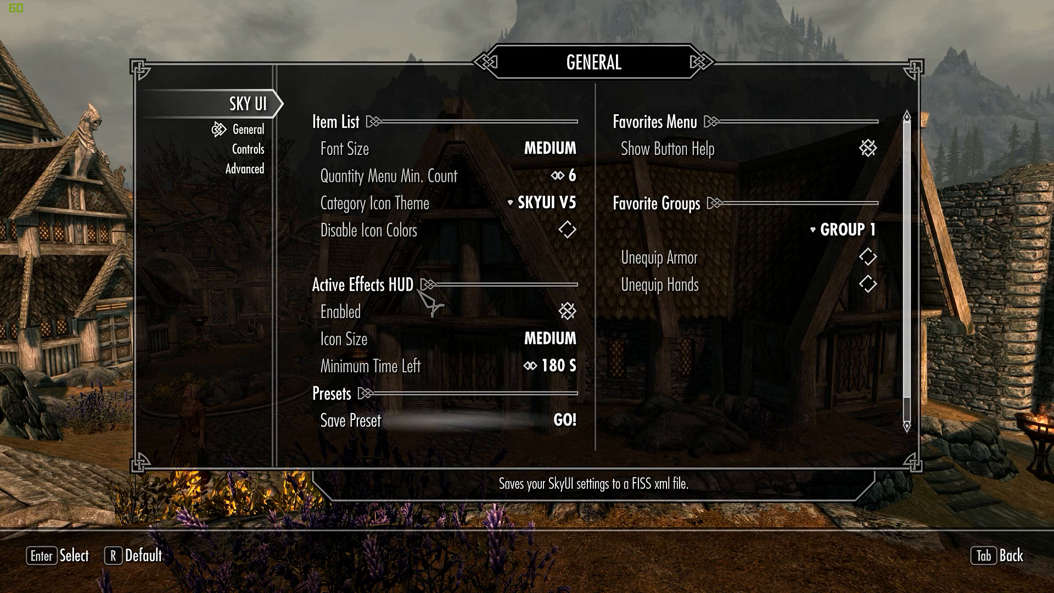
key("Tab")
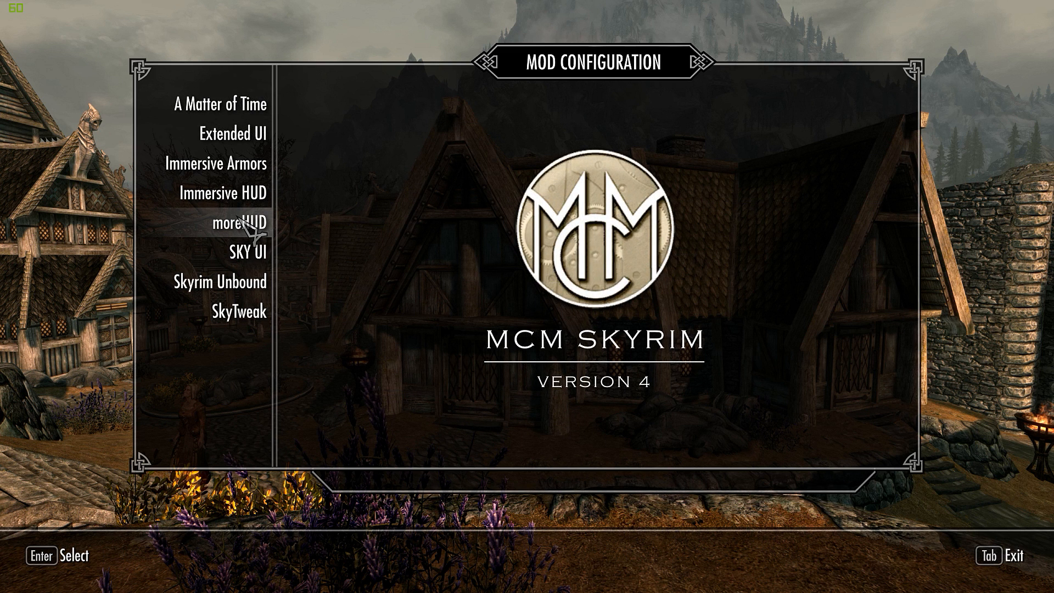
Save moreHUD's current settings to a preset and return to the mod list
left_click(242, 222)
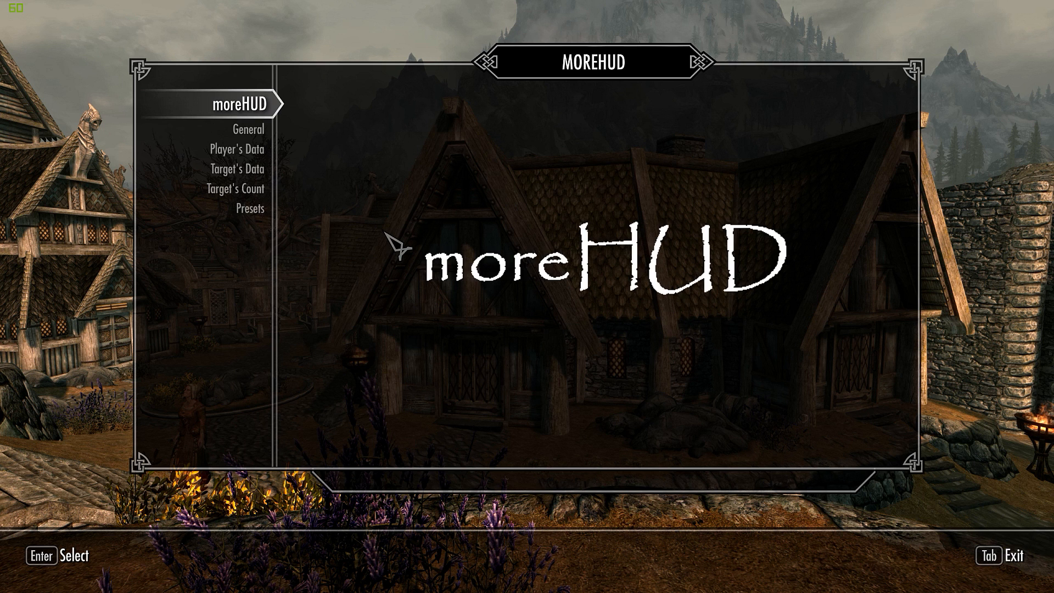
left_click(251, 210)
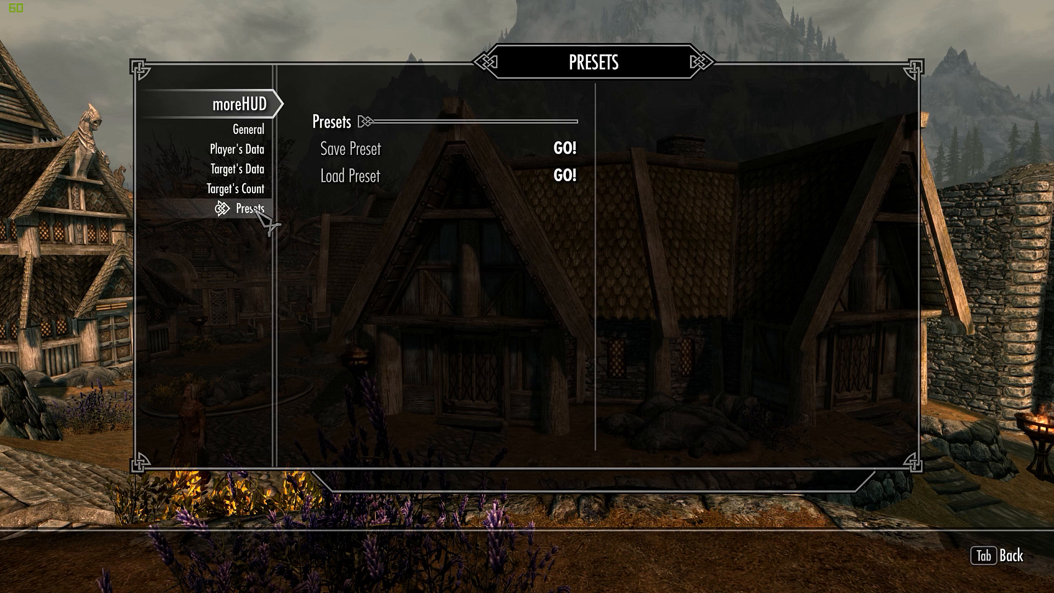
left_click(391, 153)
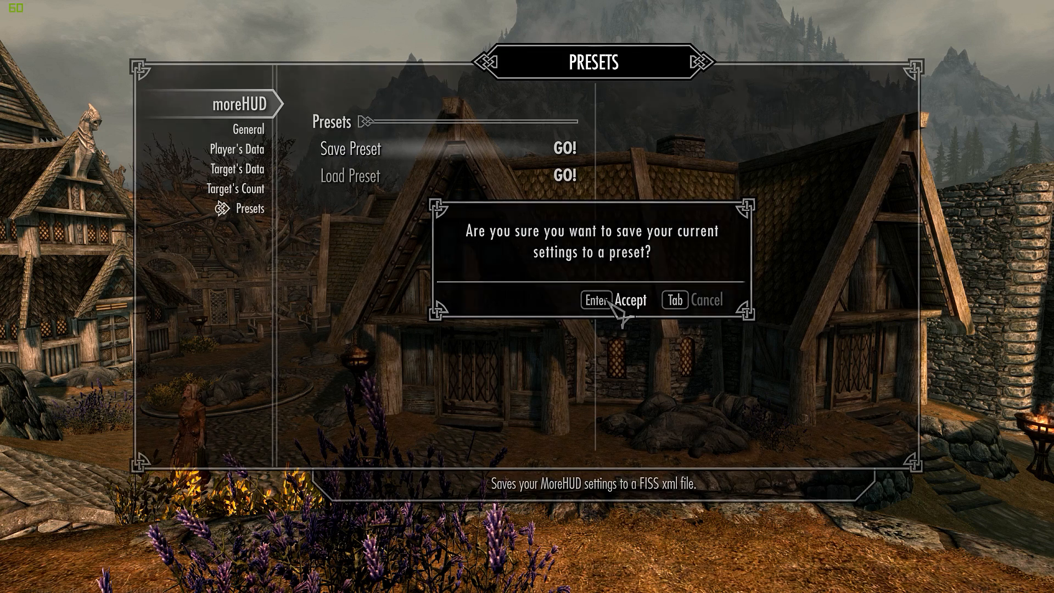
left_click(611, 304)
key("Tab")
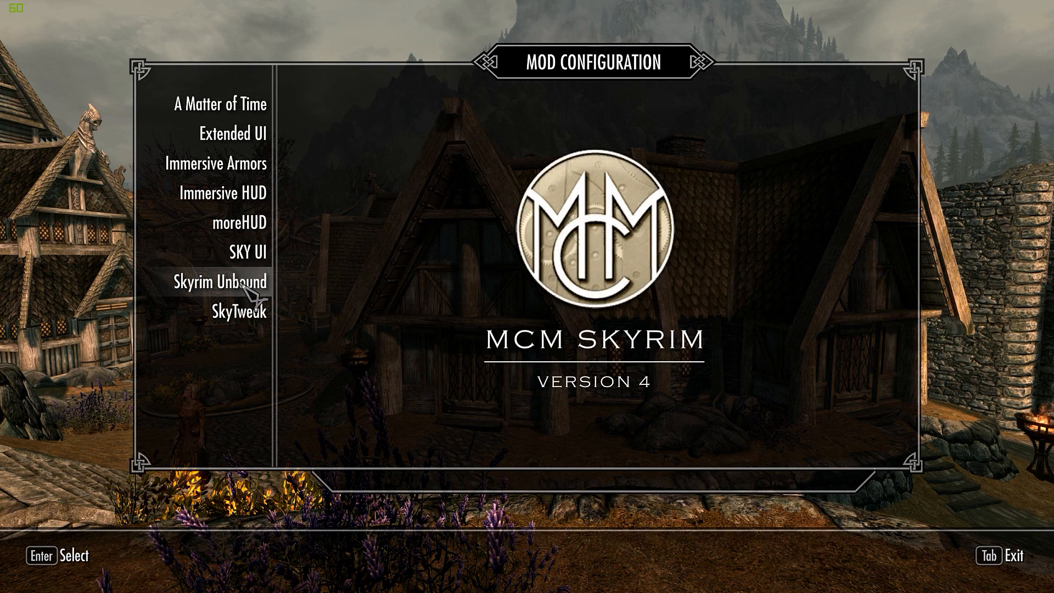
Save Immersive HUD's current settings to a FISS preset
left_click(225, 201)
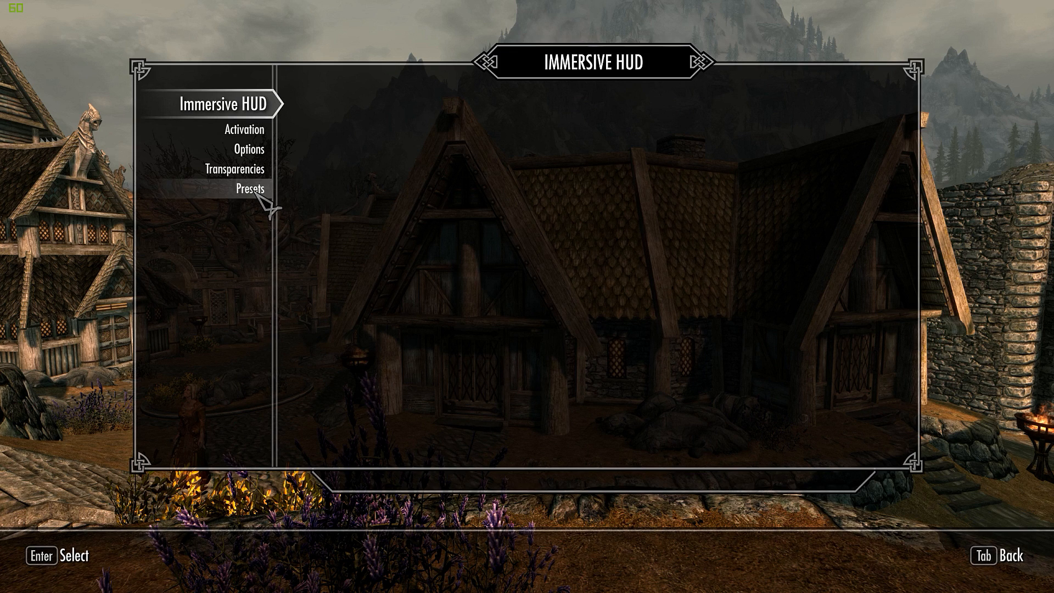
left_click(256, 192)
left_click(389, 121)
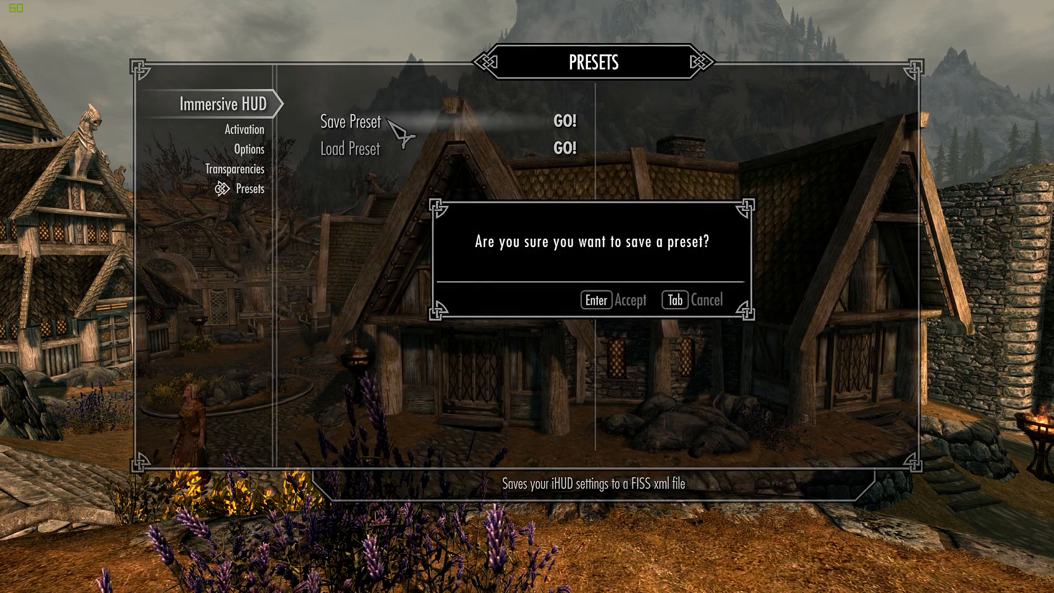
left_click(611, 300)
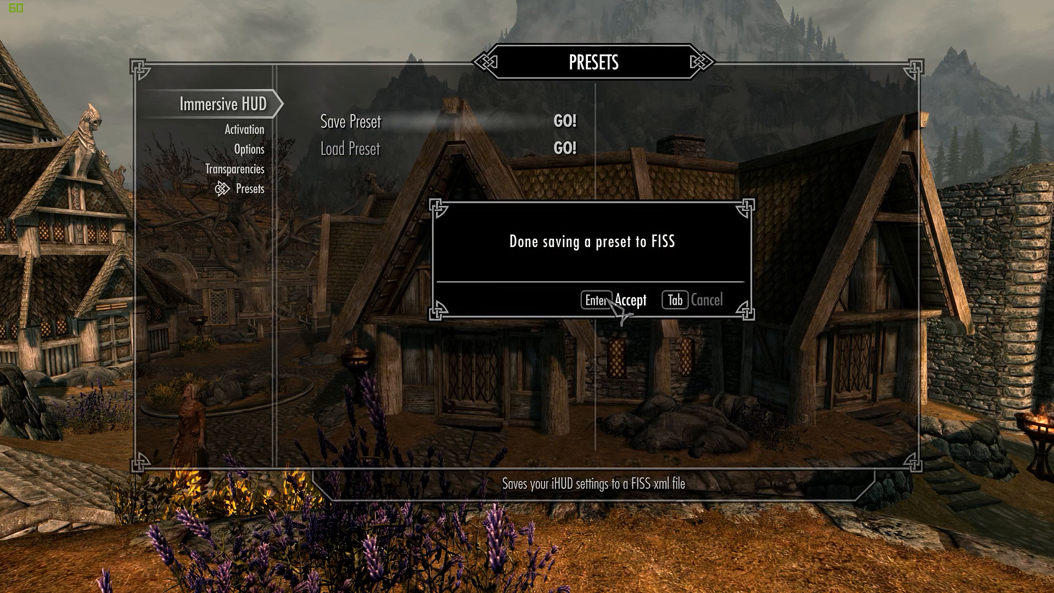
left_click(608, 299)
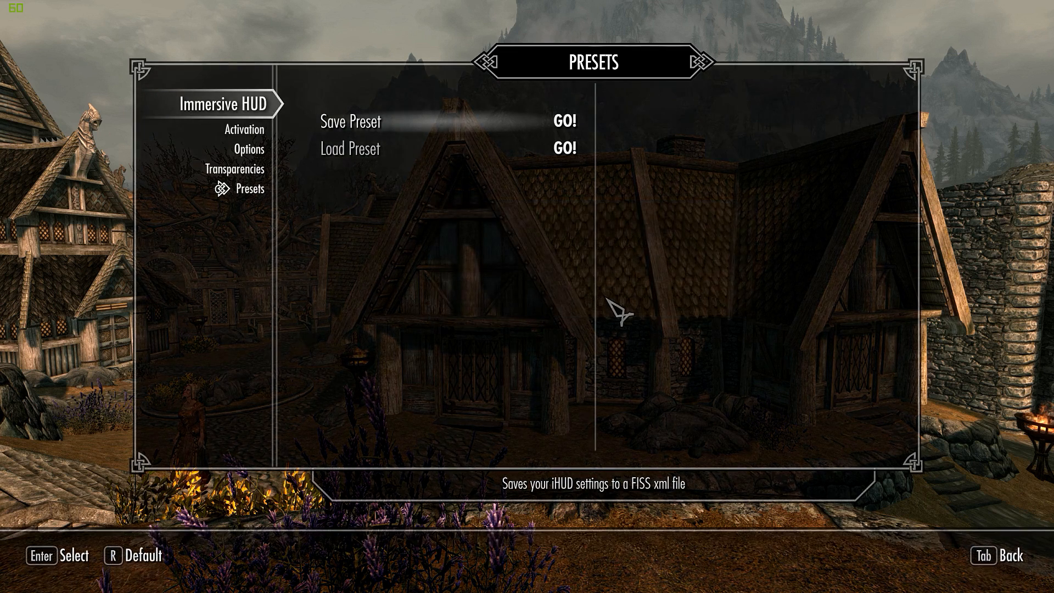
Close the mod configuration and exit Skyrim to return to Mod Organizer
key("Tab")
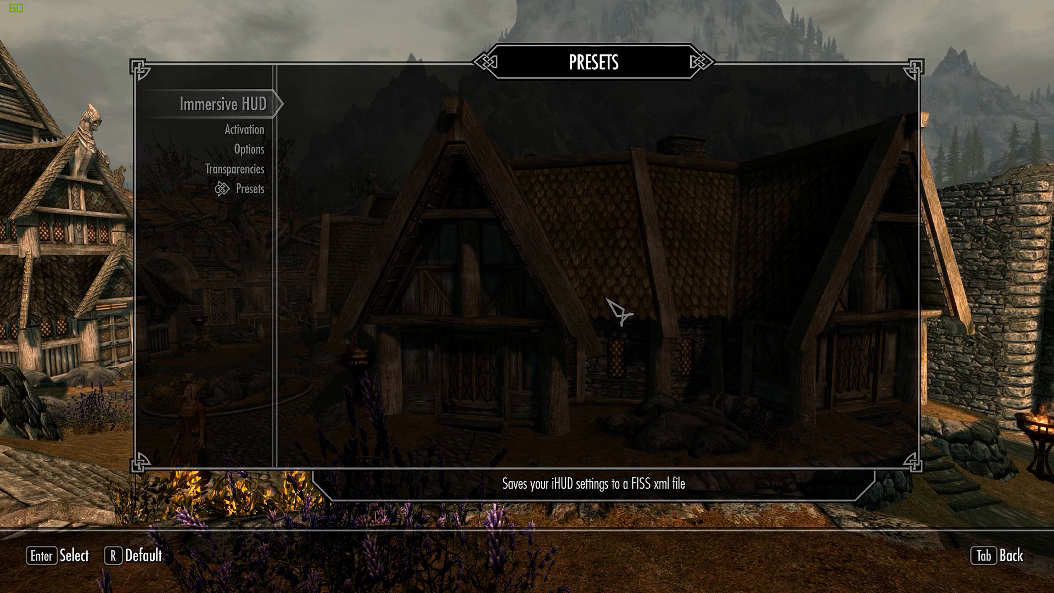
key("Tab")
key("Tab")
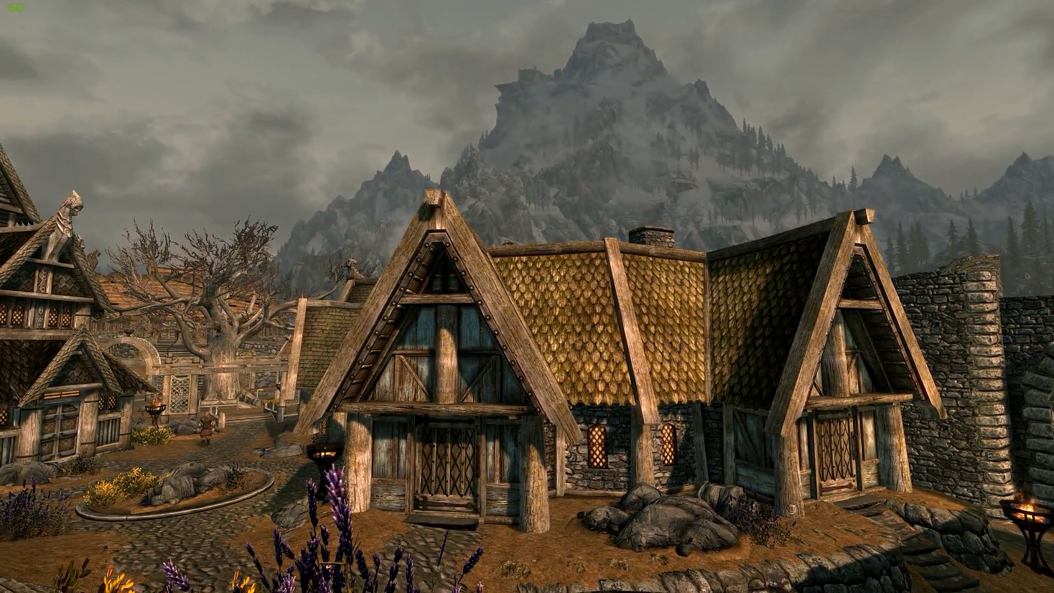
key("x")
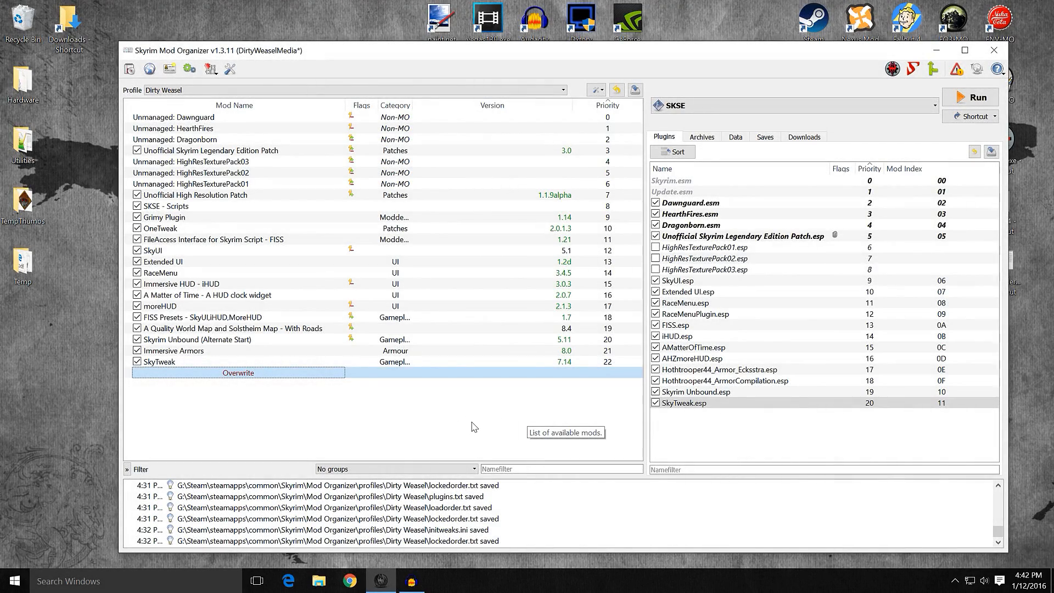
Check the reported problems and inspect the XML files in the Overwrite mod's SKSE/Plugins/FISS folder
left_click(957, 72)
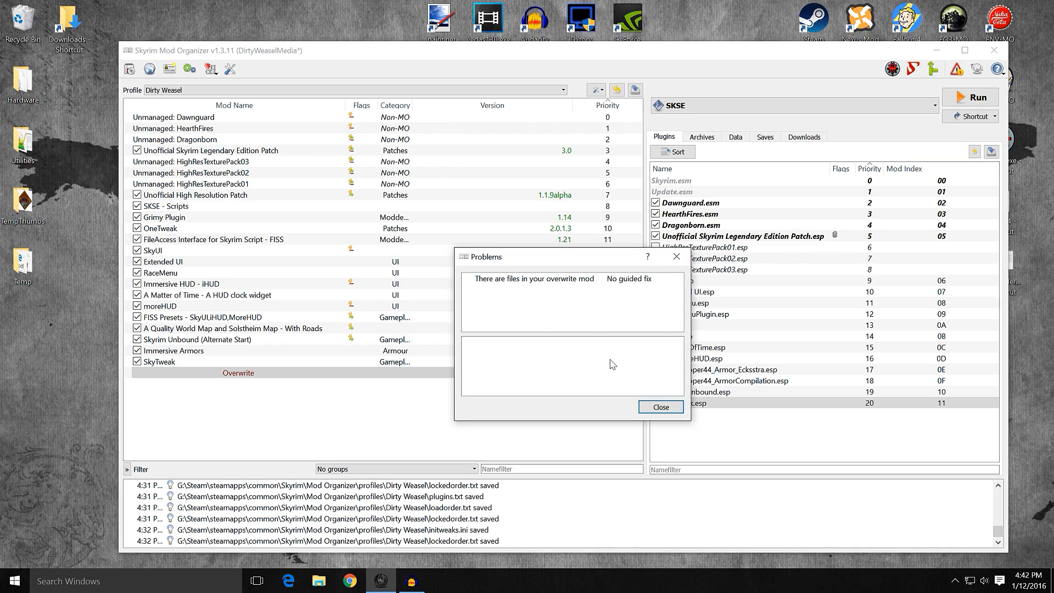
left_click(659, 407)
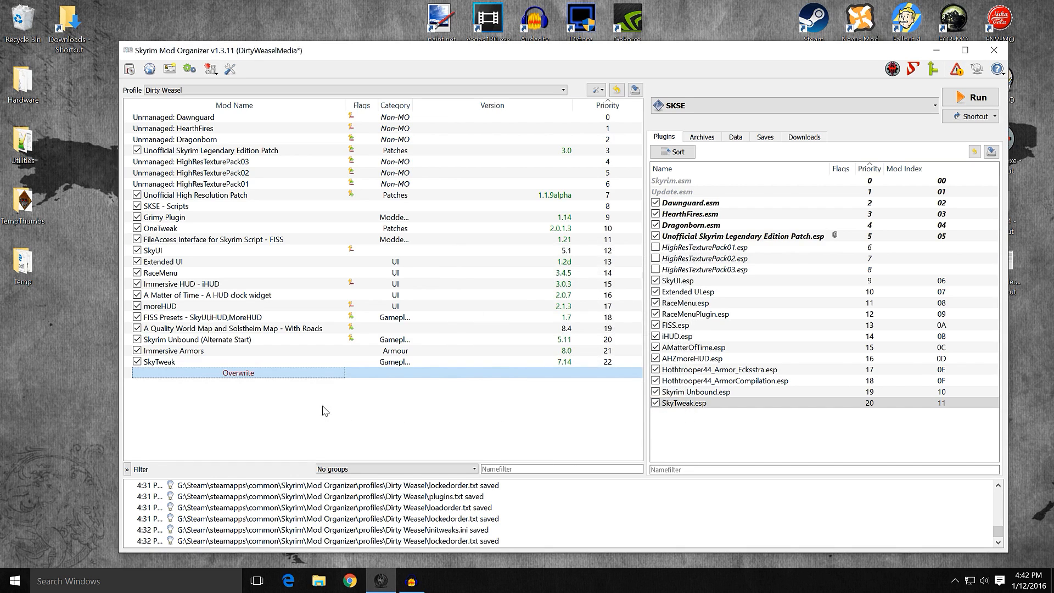
double_click(299, 378)
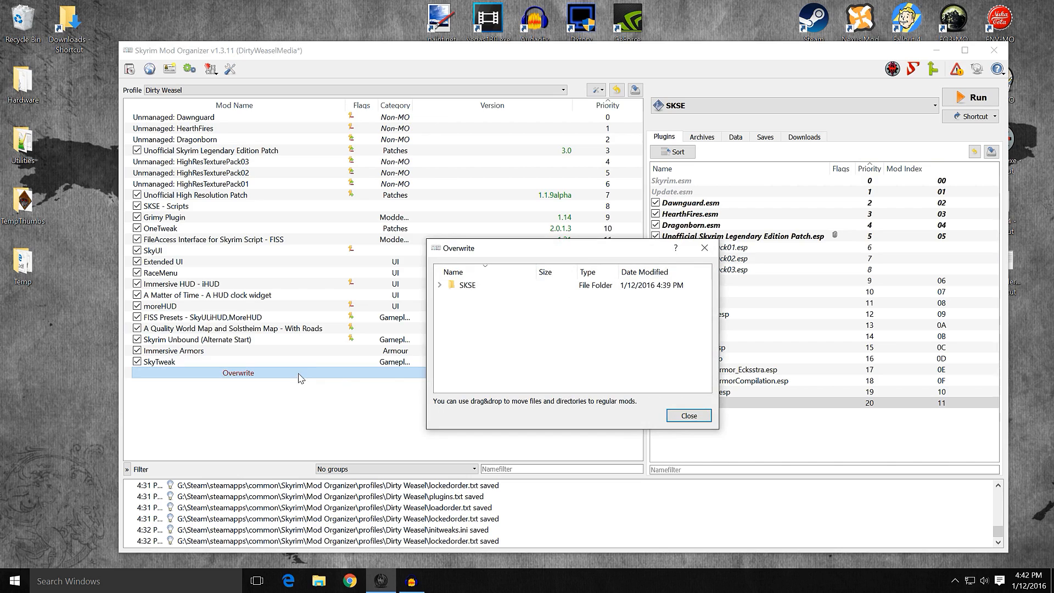
left_click(439, 285)
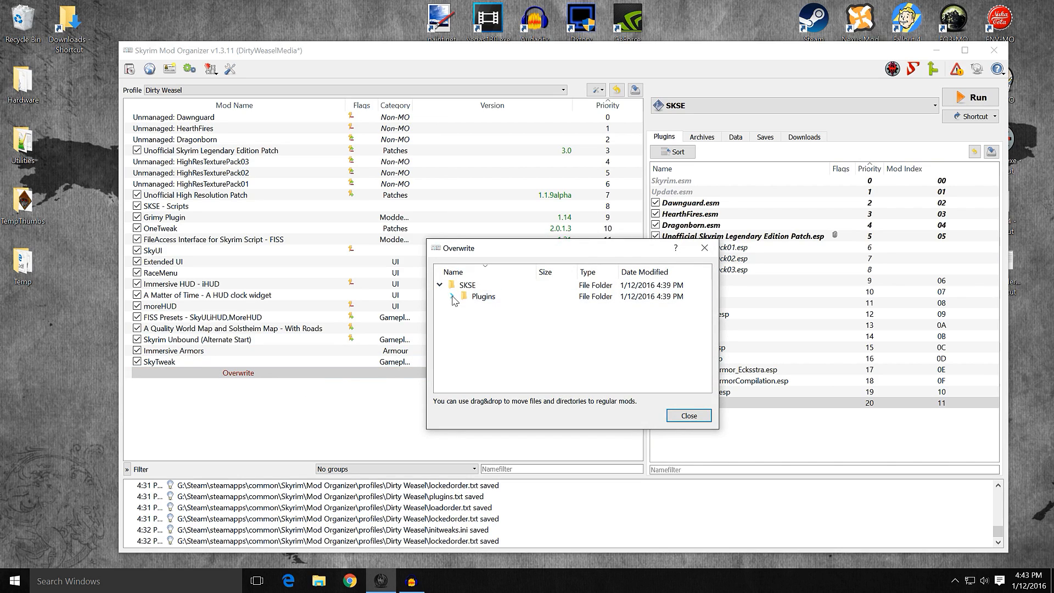
left_click(452, 296)
left_click(464, 307)
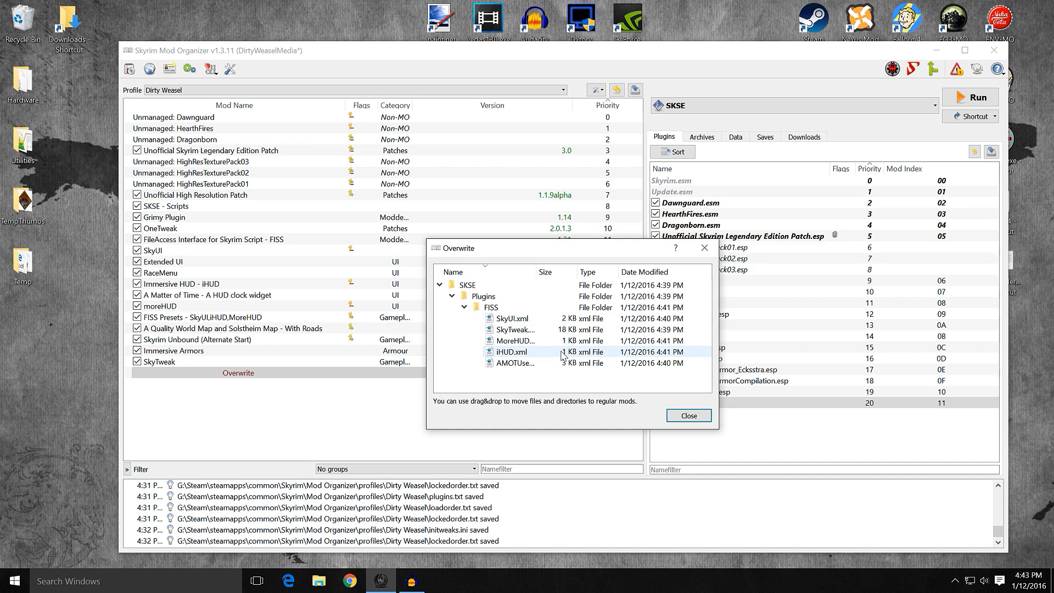
Move the SKSE folder from Overwrite into the FileAccess Interface for Skyrim Script - FISS mod and close the Overwrite window
left_click(375, 387)
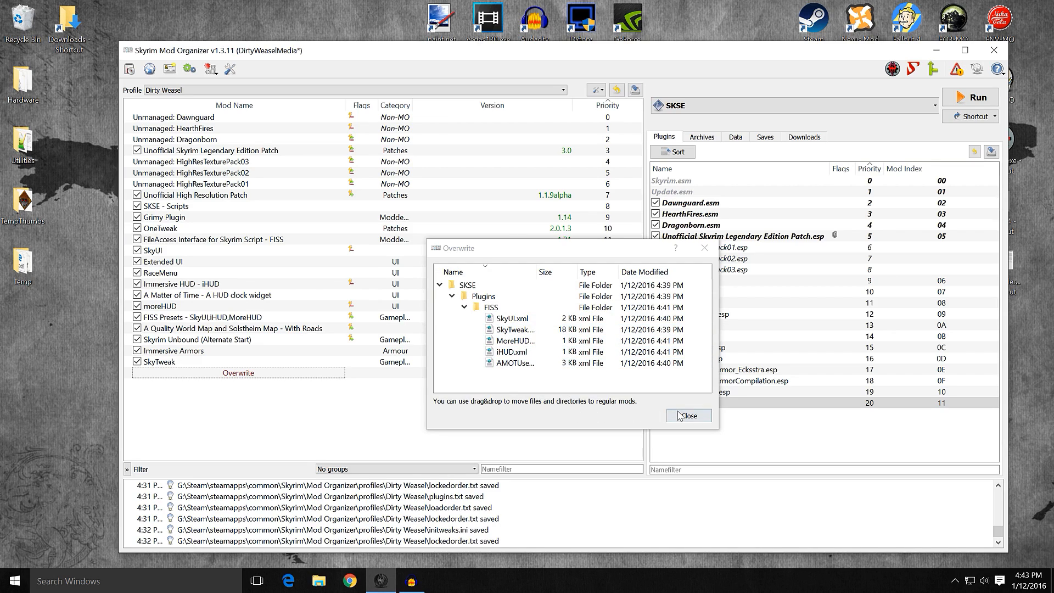
left_click(465, 308)
left_click(452, 296)
left_click(439, 284)
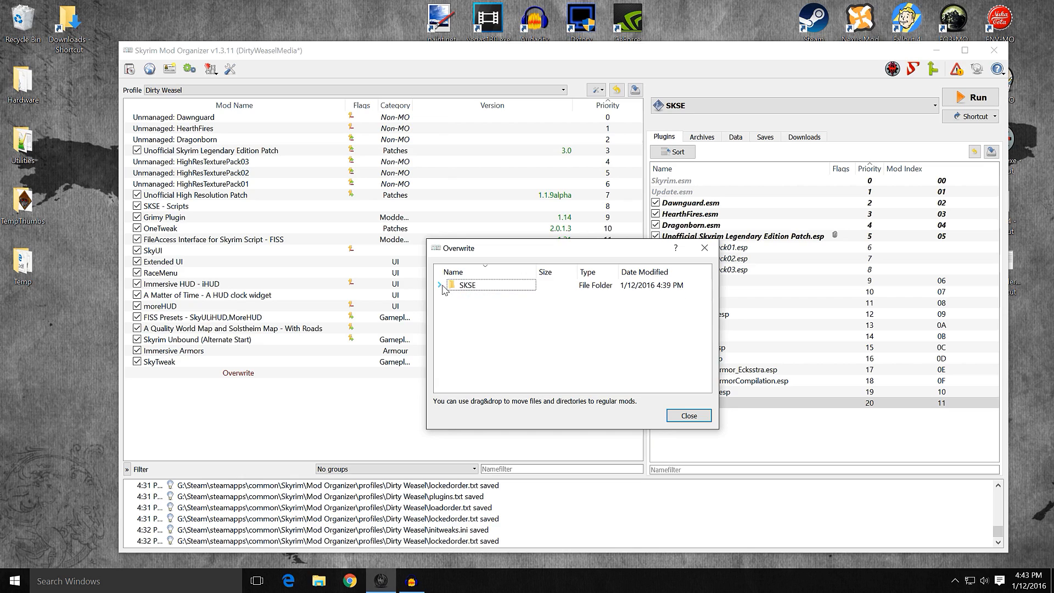
left_click_drag(476, 286, 147, 243)
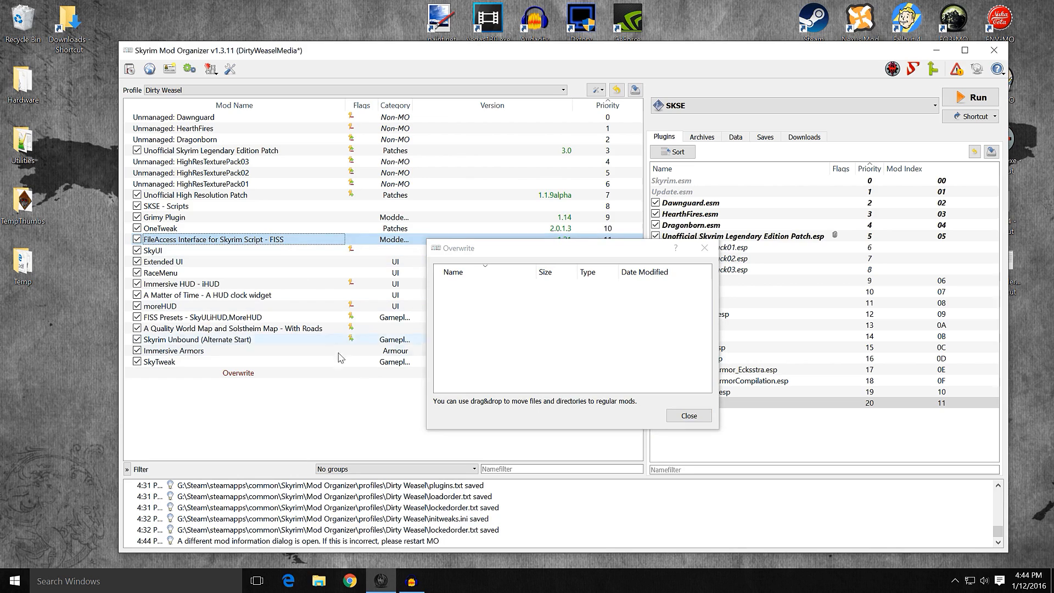
left_click(688, 415)
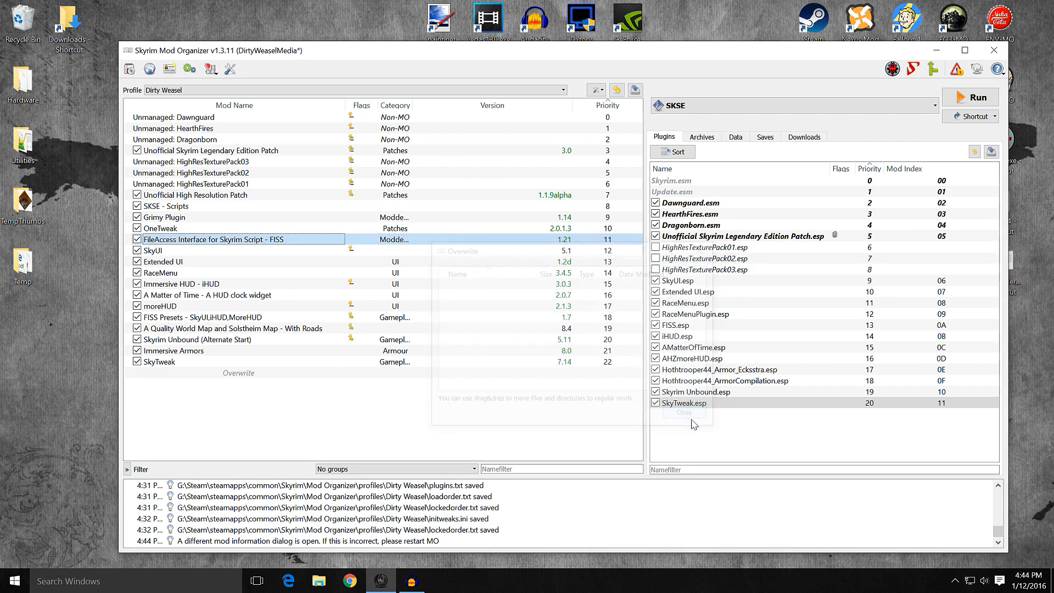
Inspect the XML files in the FISS mod's SKSE/Plugins/FISS folder, widening the name column to read the full file names
double_click(203, 242)
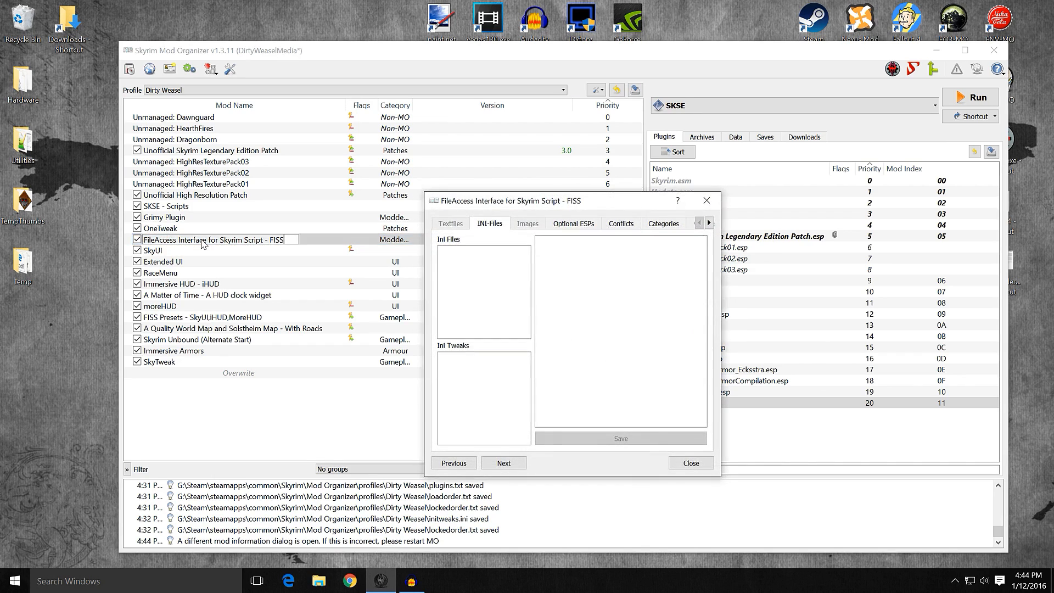
left_click(709, 222)
left_click(709, 222)
left_click(709, 223)
left_click(678, 227)
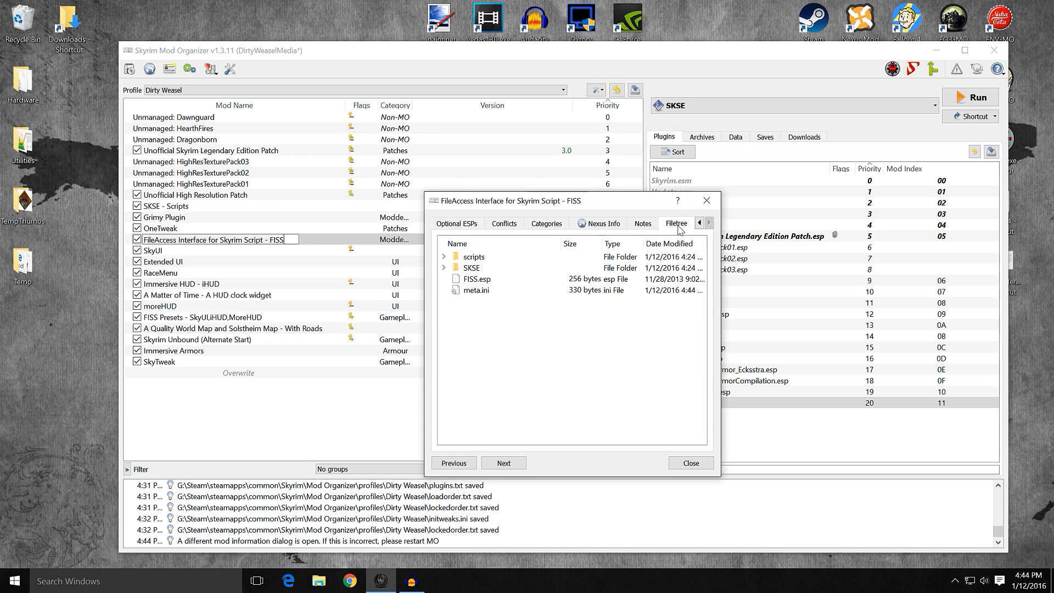
left_click(443, 268)
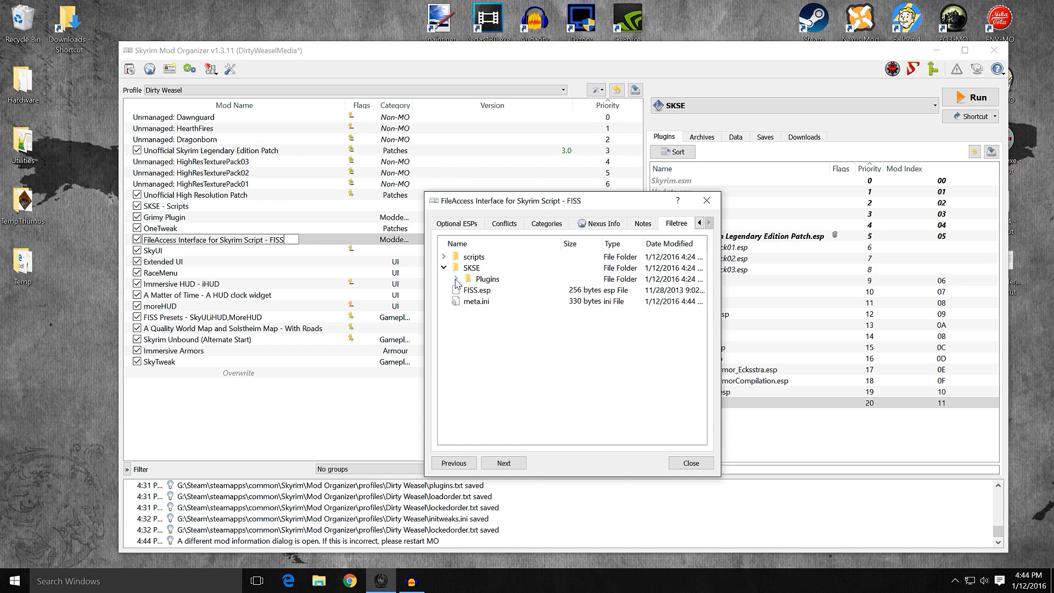
left_click(456, 279)
left_click(468, 289)
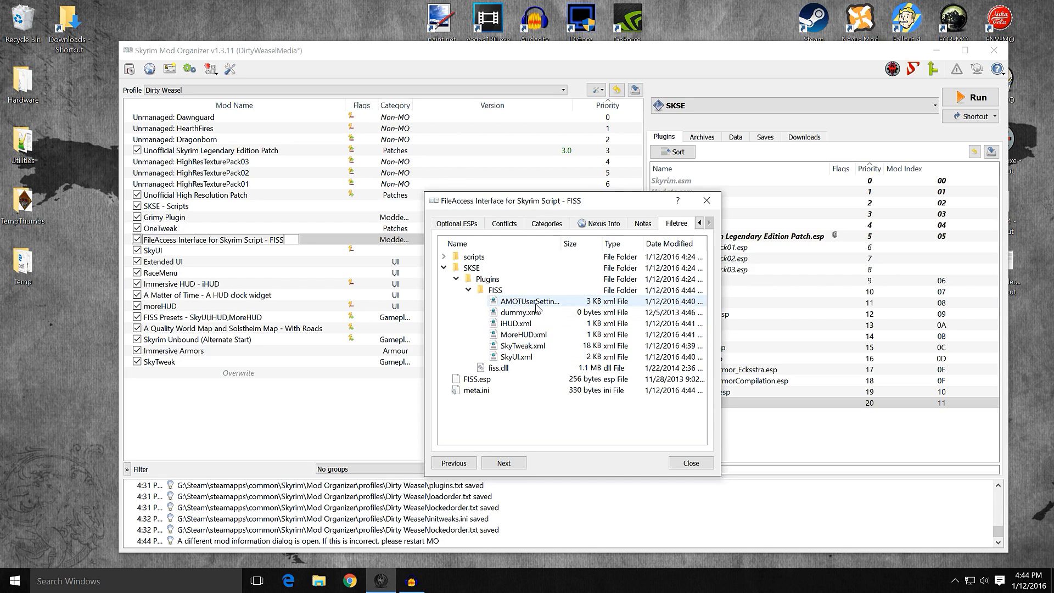
left_click_drag(560, 244, 598, 244)
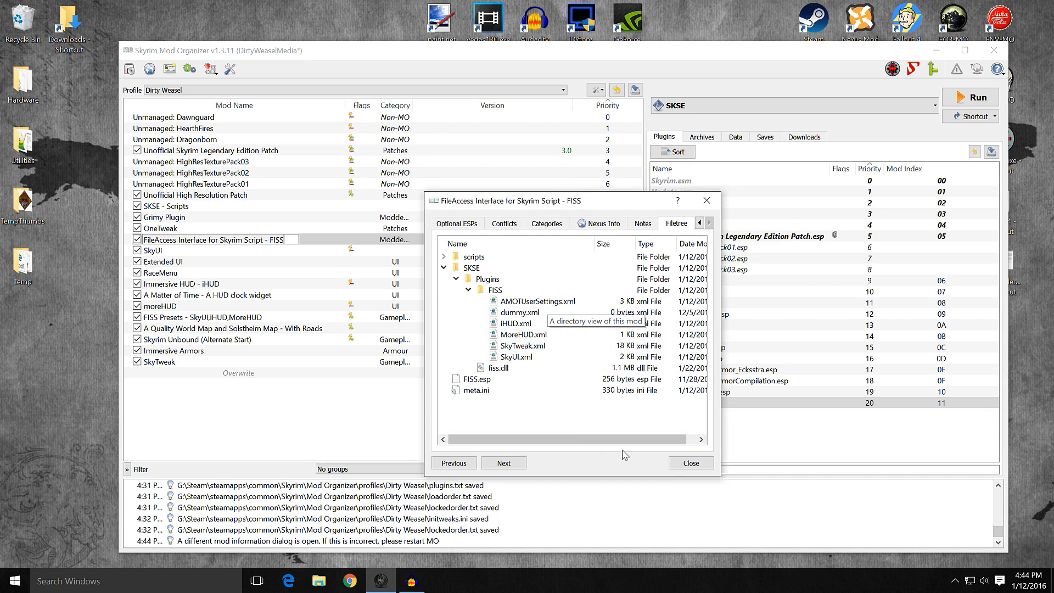
left_click(690, 462)
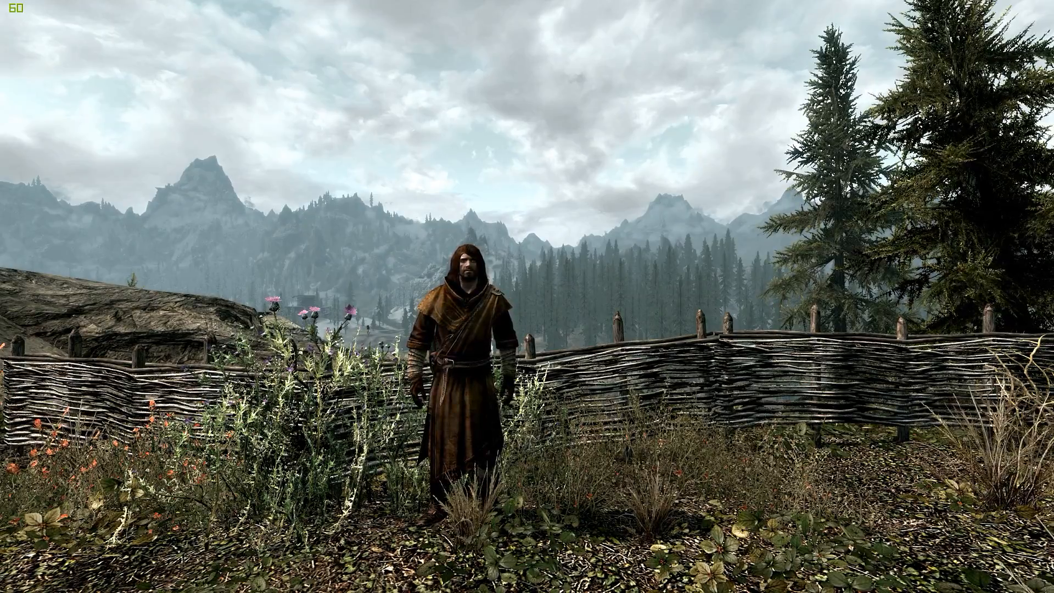
In Skyrim's mod configuration, load A Matter of Time's saved user settings and return to the mod list
key("Escape")
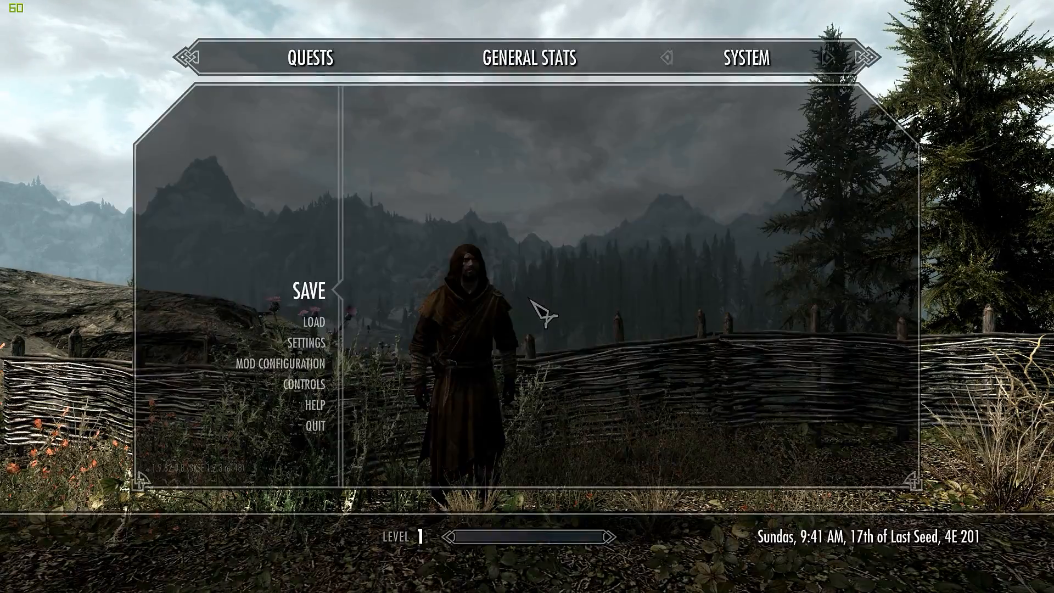
left_click(309, 362)
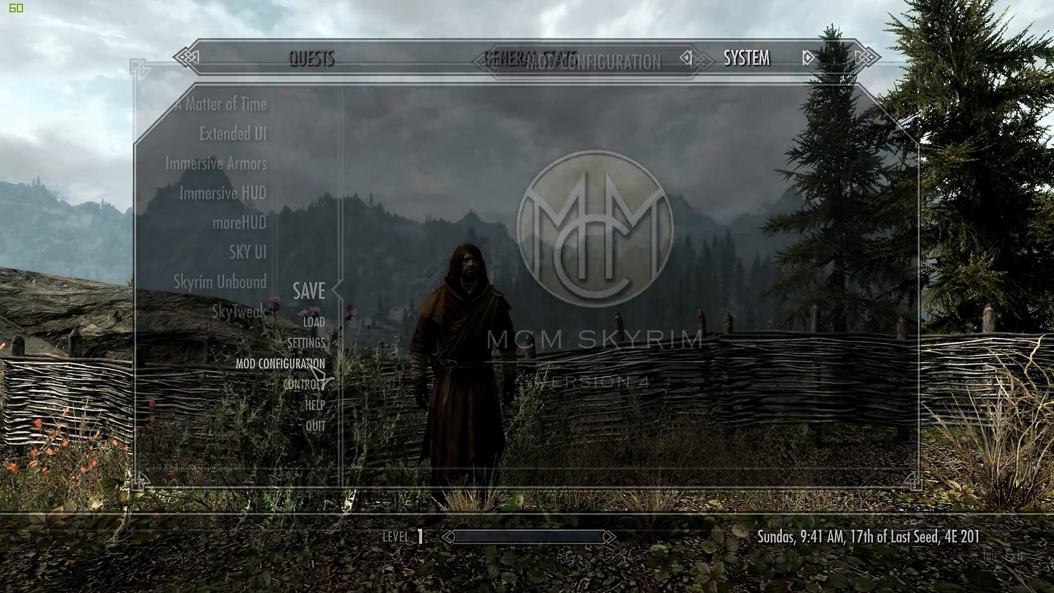
left_click(220, 98)
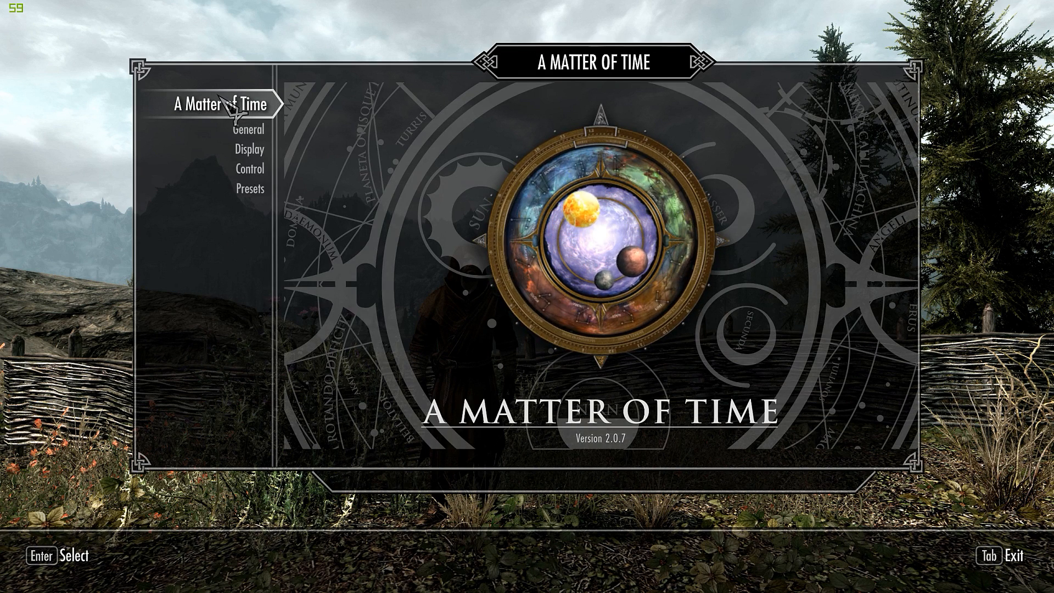
left_click(220, 189)
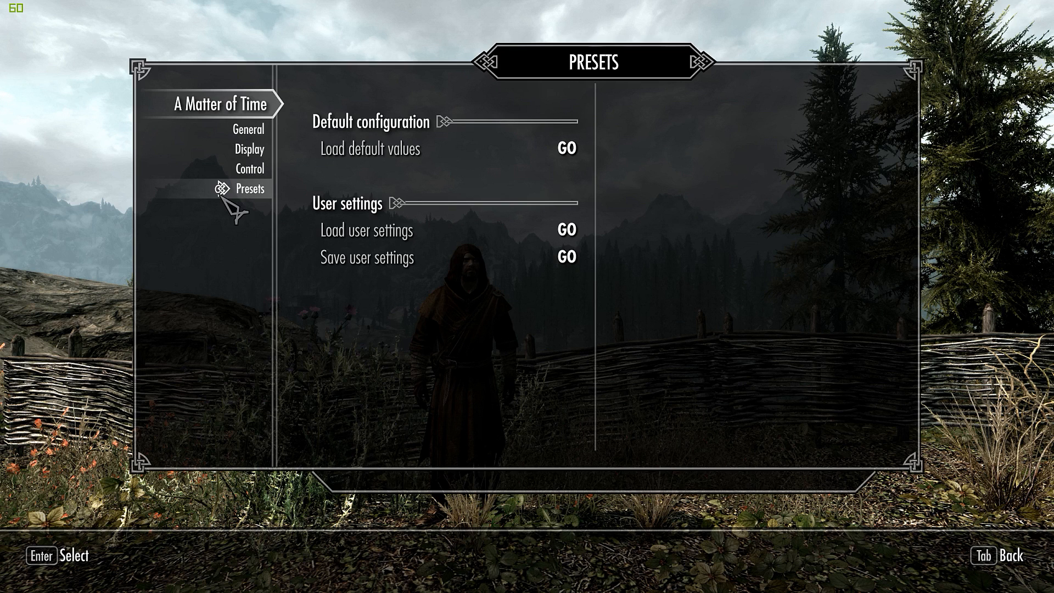
left_click(415, 235)
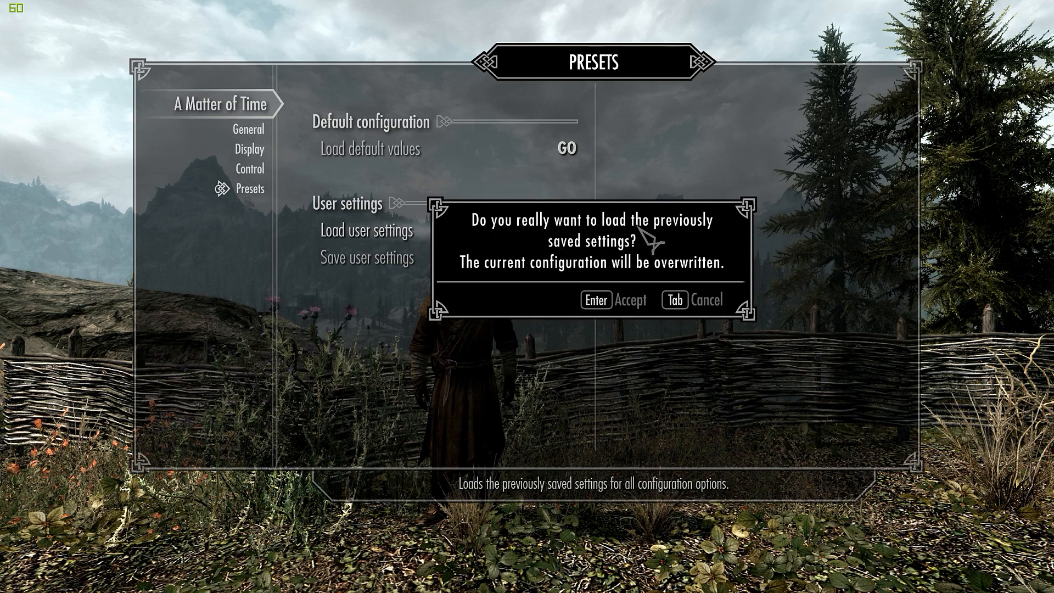
left_click(596, 306)
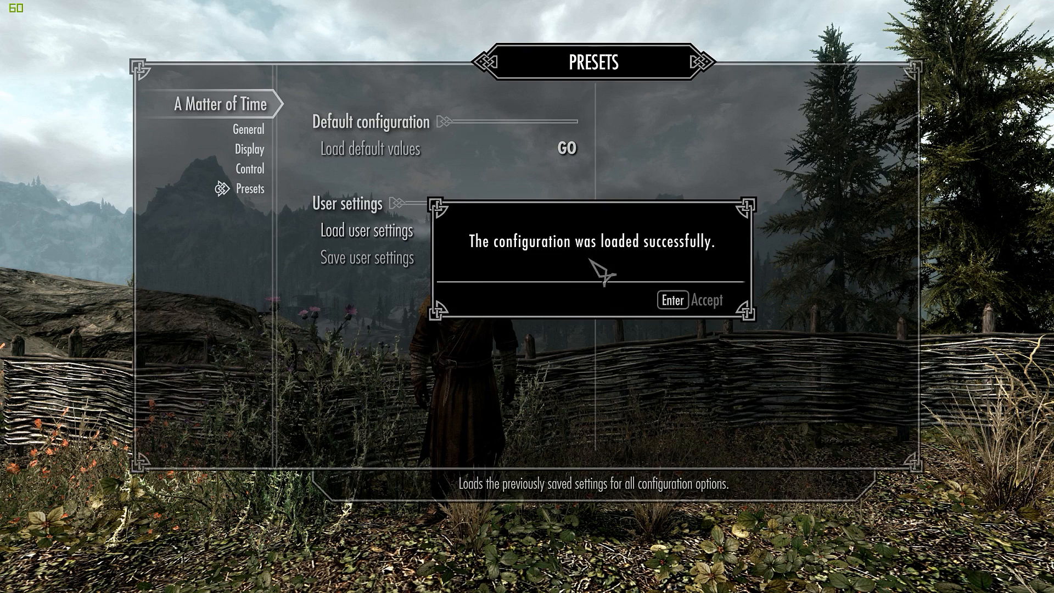
left_click(680, 300)
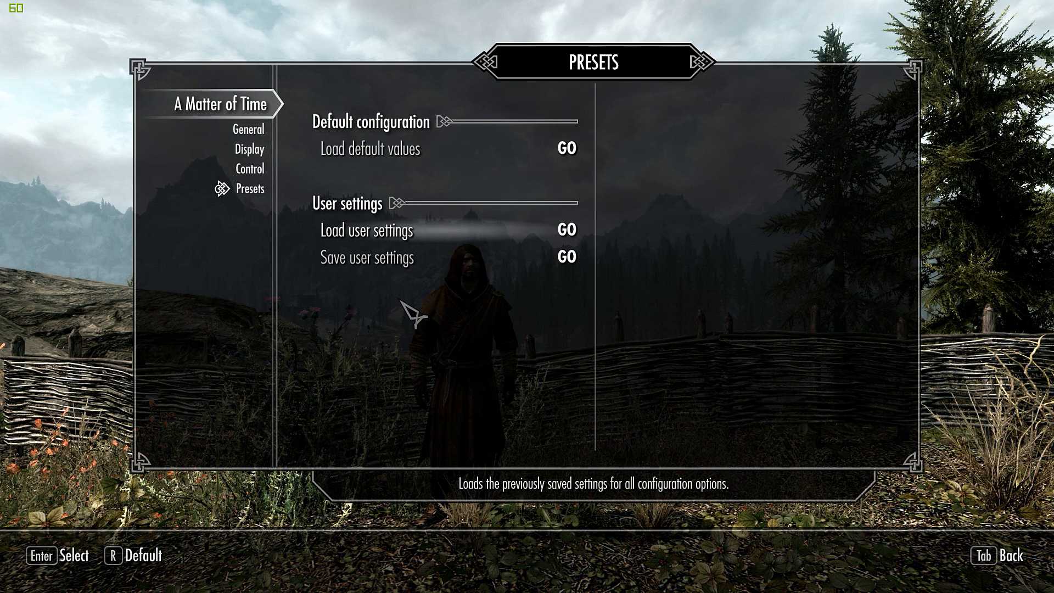
key("Tab")
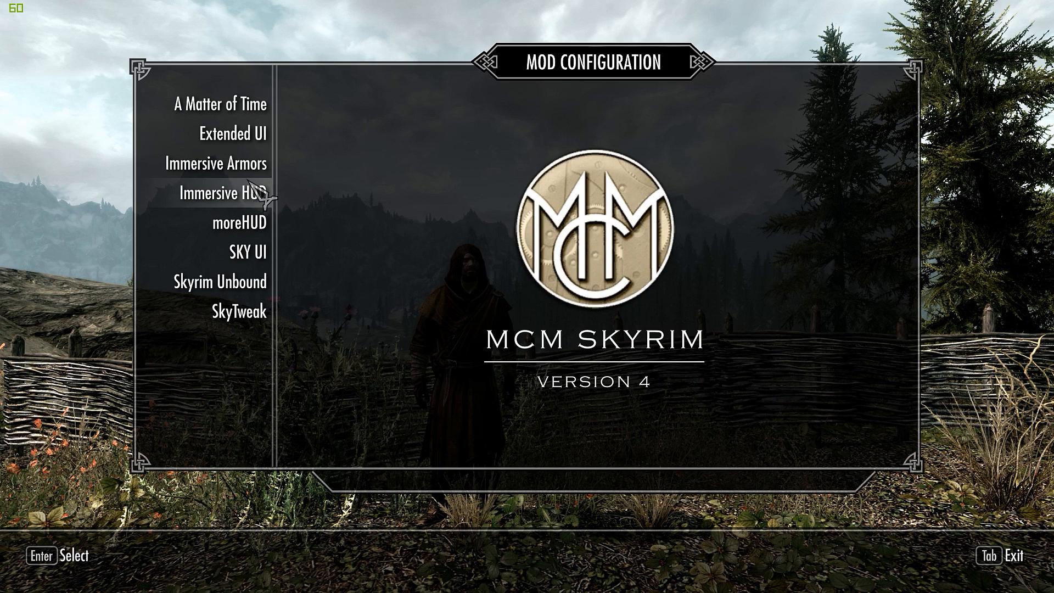
Load Immersive HUD's saved FISS preset and return to the mod list
left_click(248, 186)
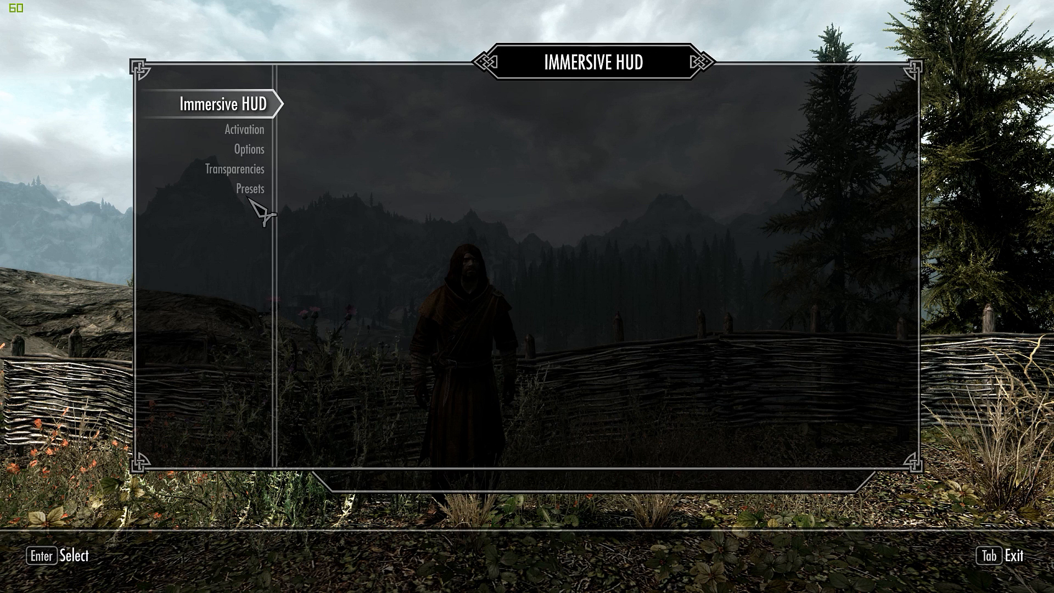
left_click(251, 193)
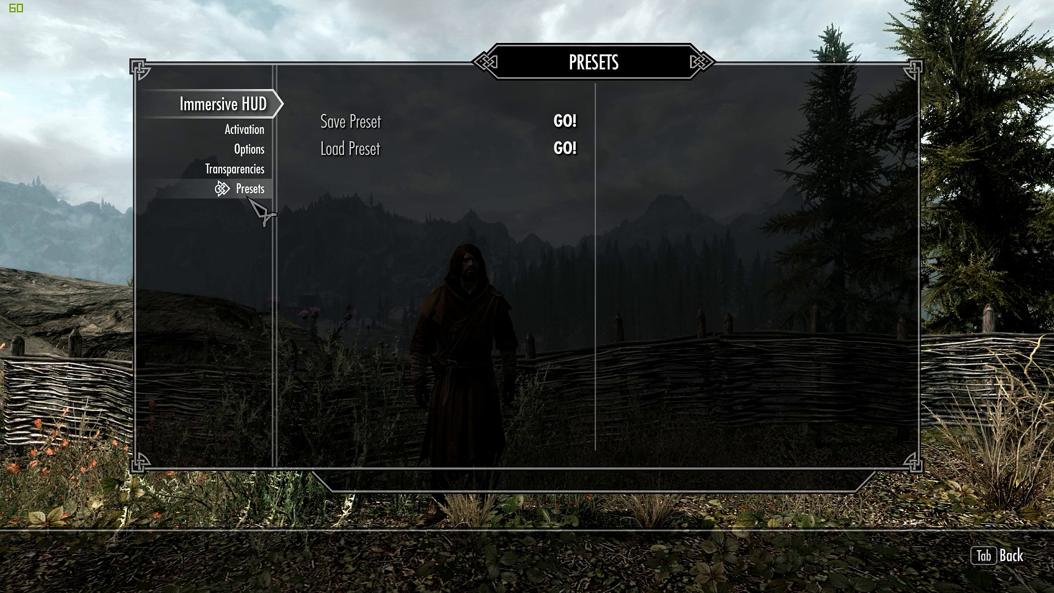
left_click(414, 154)
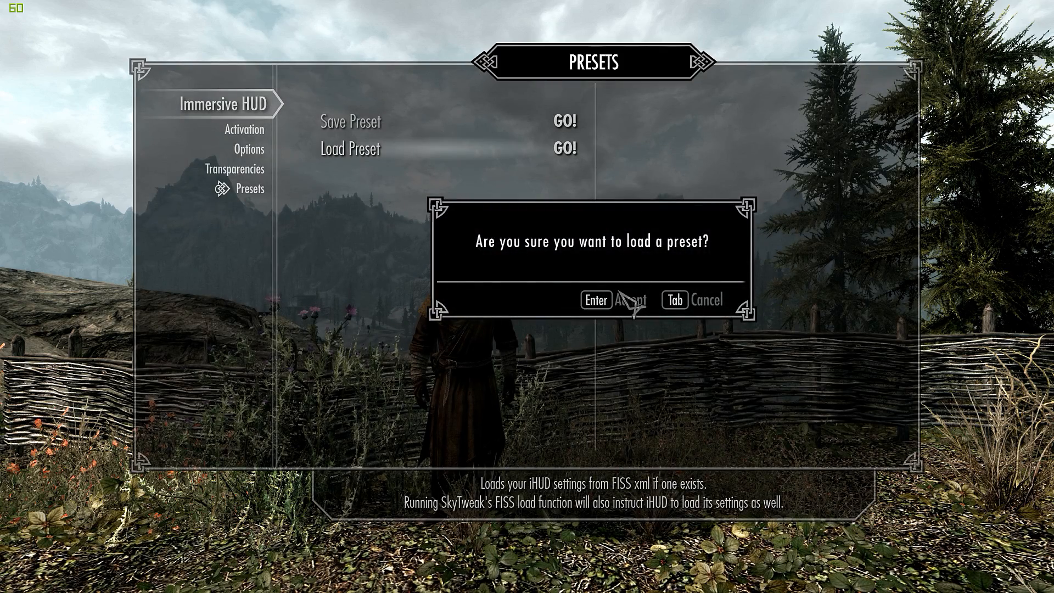
left_click(625, 297)
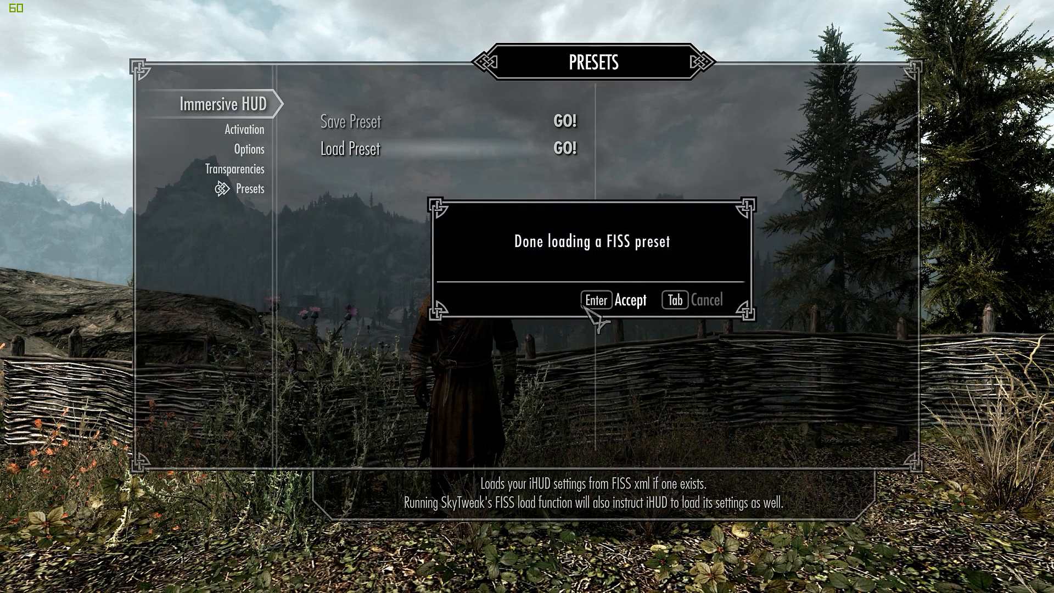
left_click(630, 300)
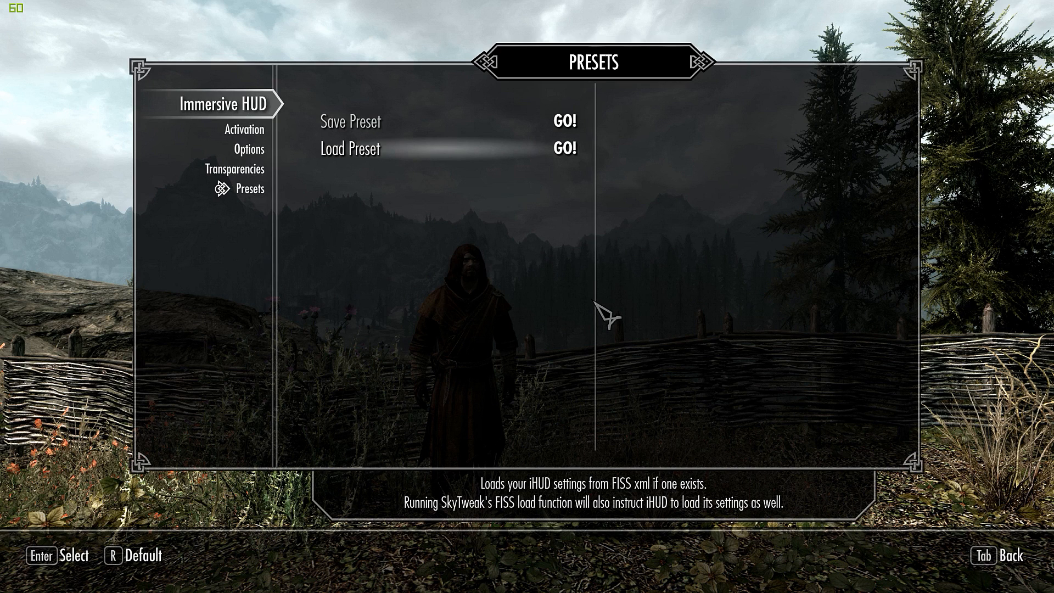
key("Tab")
Load moreHUD's saved preset and return to the mod list
left_click(247, 220)
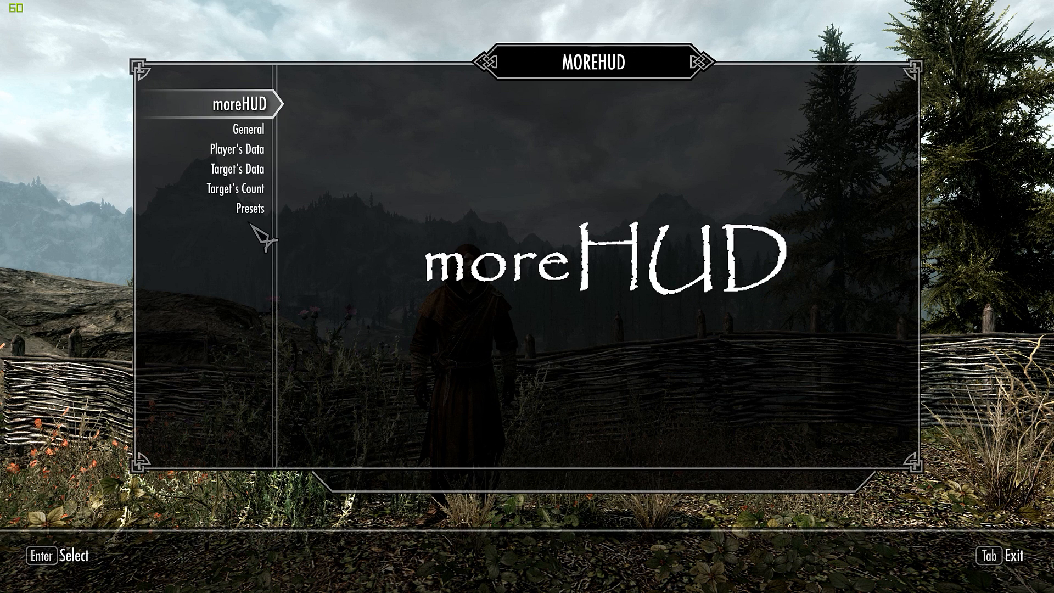
left_click(248, 208)
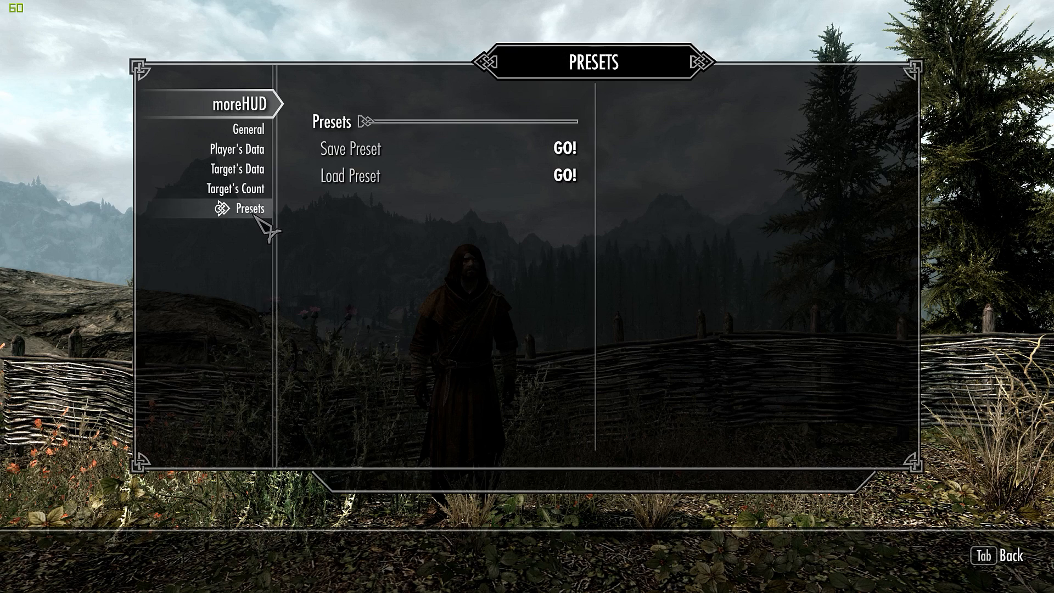
left_click(403, 177)
left_click(612, 301)
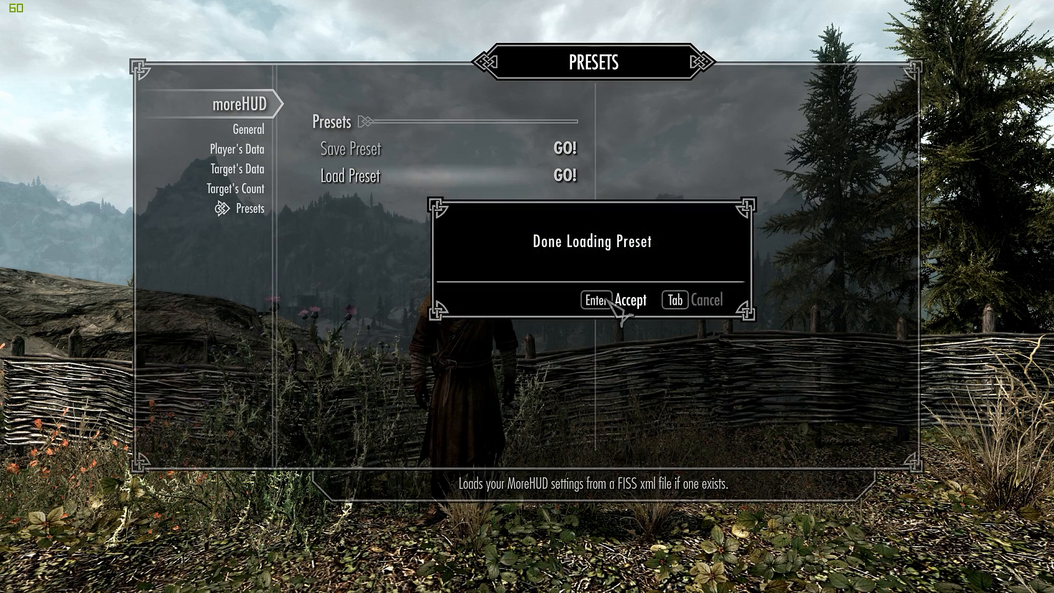
left_click(609, 300)
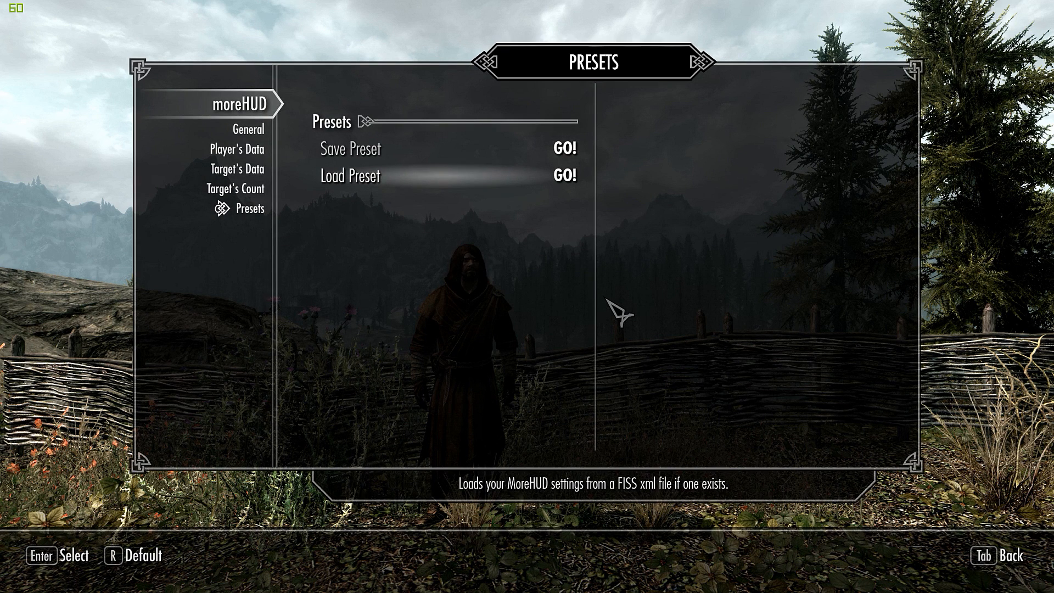
key("Tab")
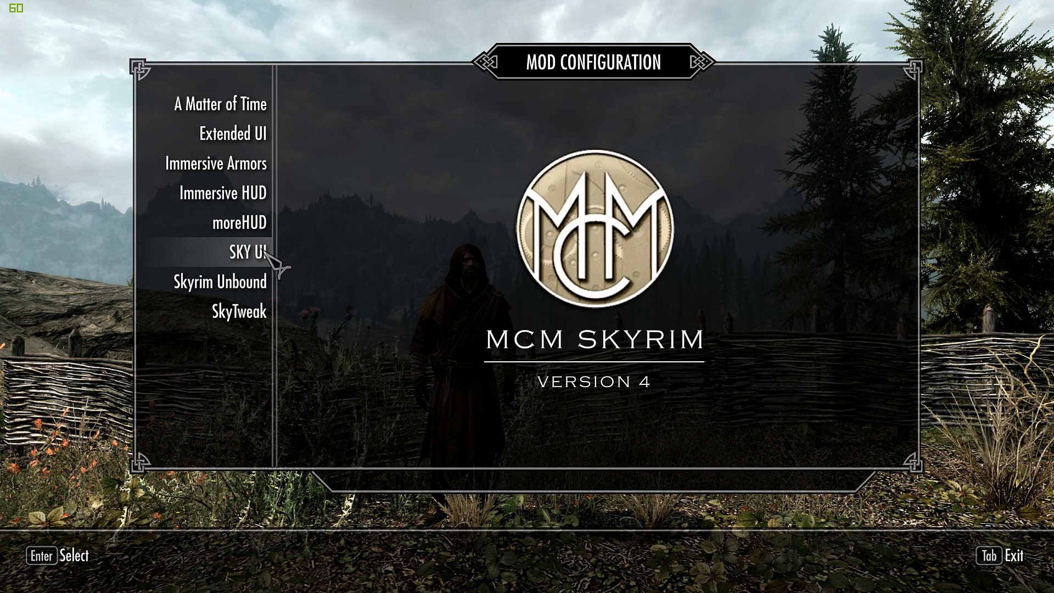
Look through SkyUI's General, Controls and Advanced settings for the preset options
left_click(265, 251)
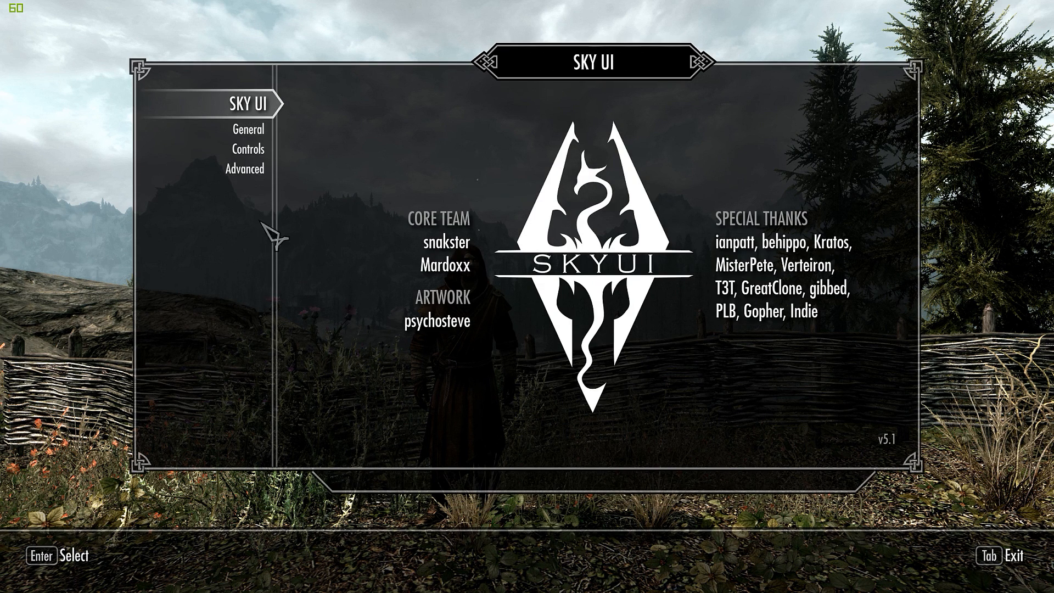
left_click(259, 138)
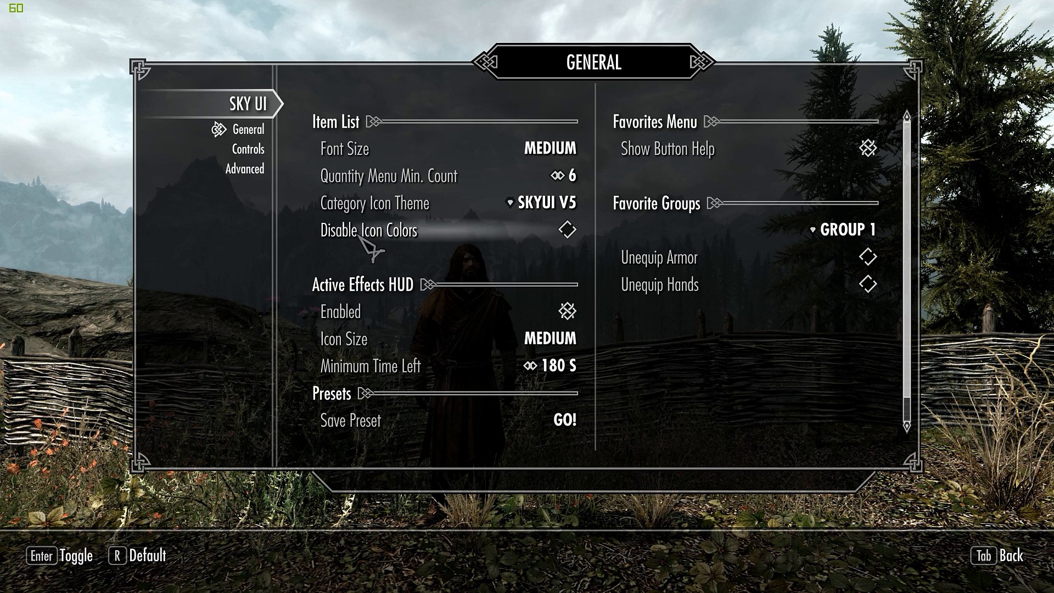
left_click(257, 155)
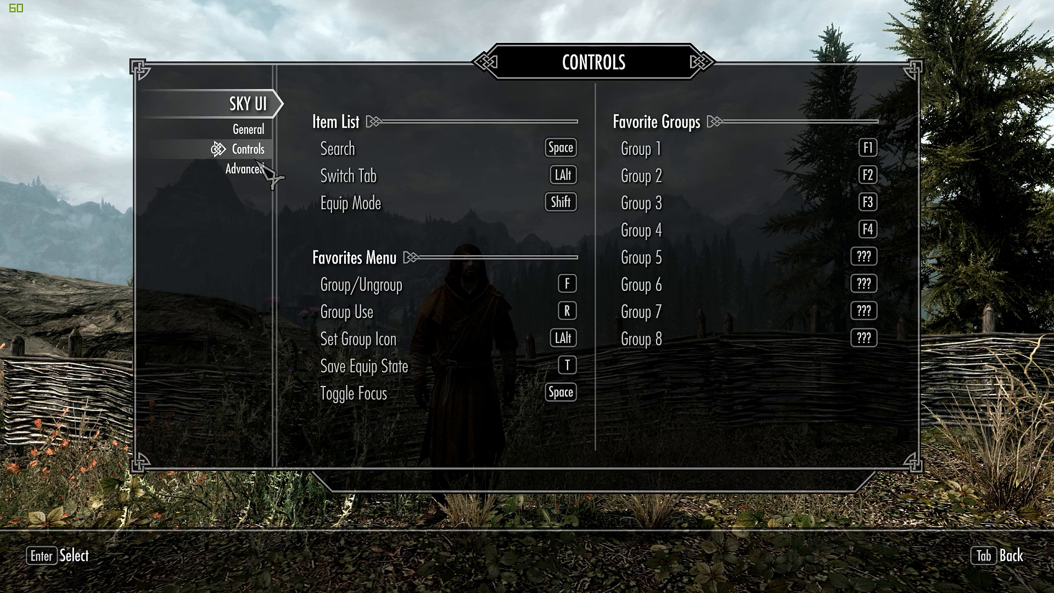
left_click(257, 171)
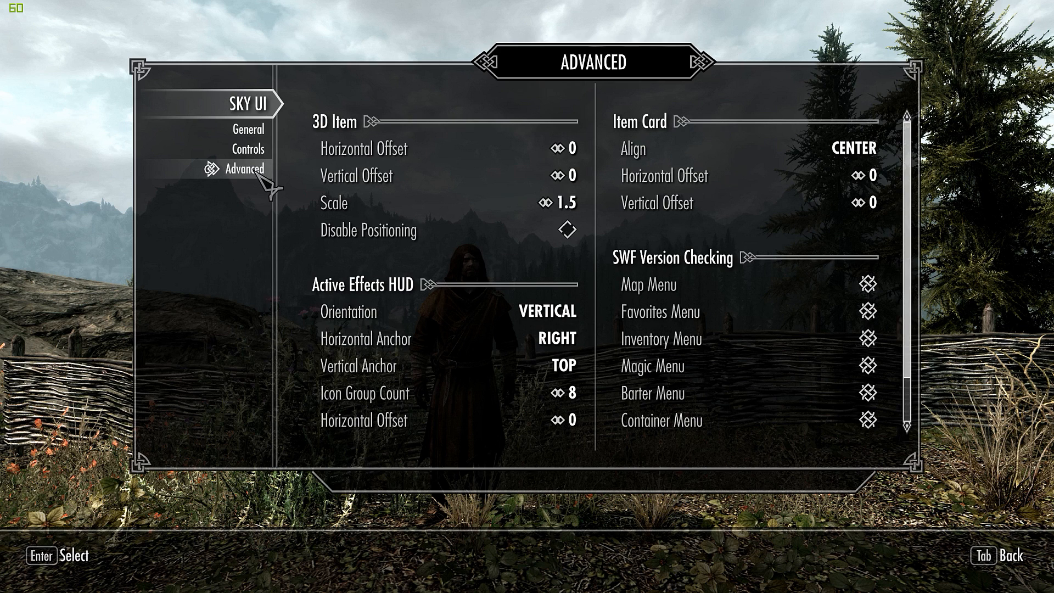
key("Tab")
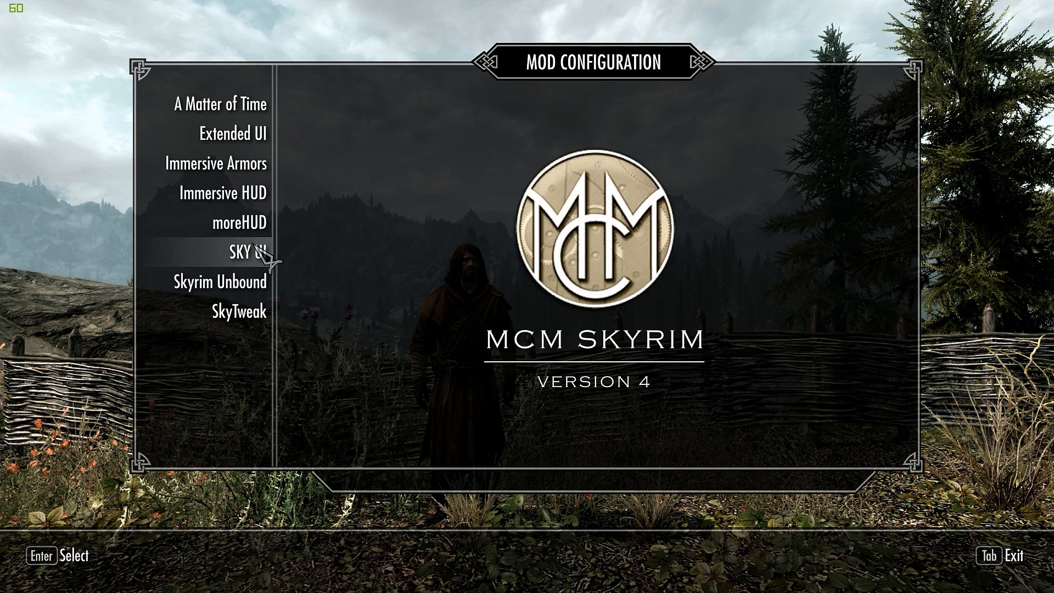
Load SkyTweak's saved settings from the FISS file SKYTWEAK and return to the mod list
left_click(267, 321)
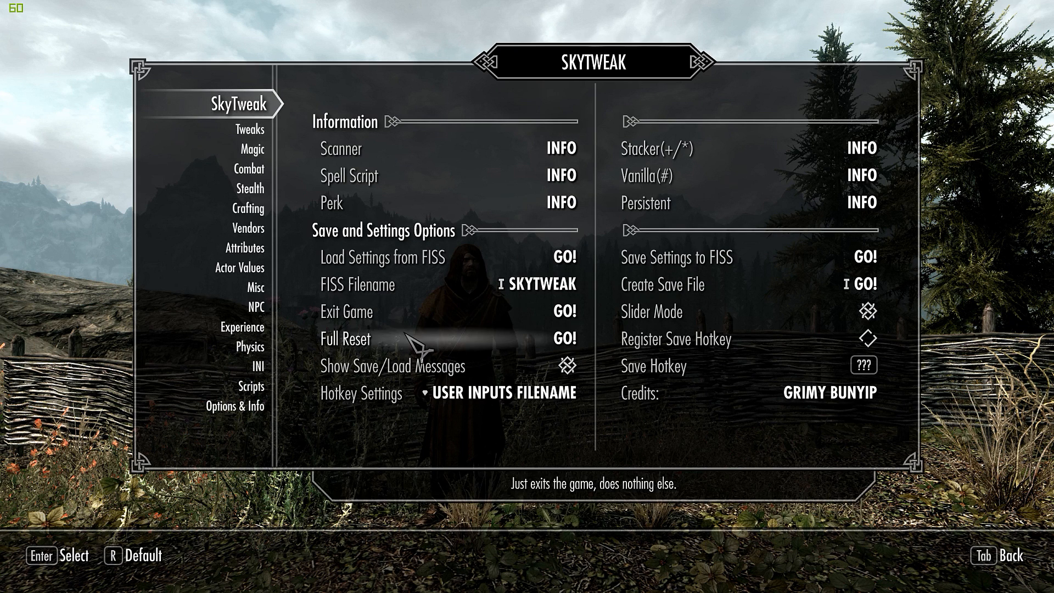
left_click(419, 263)
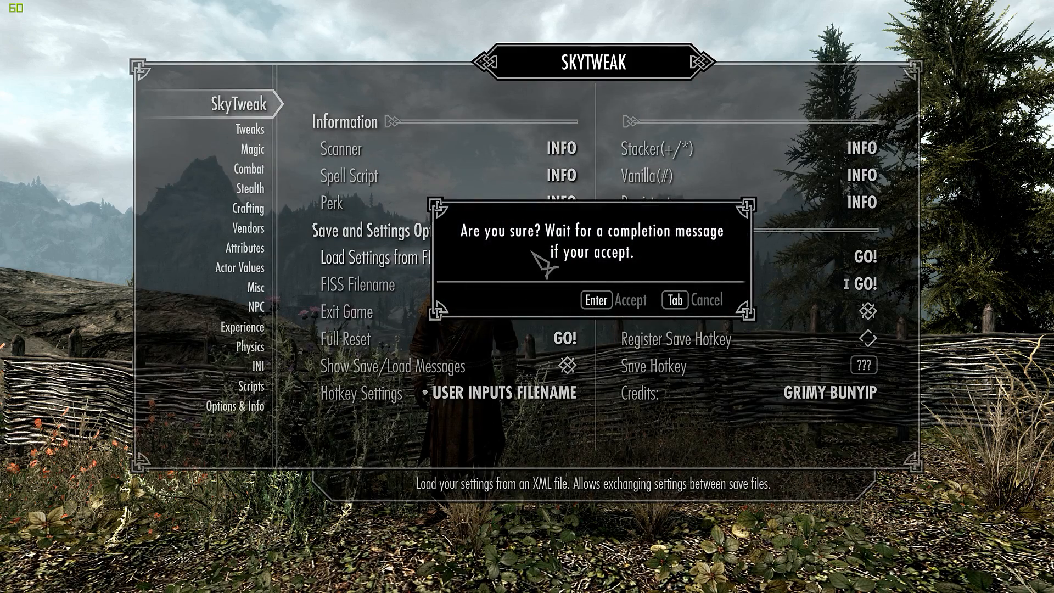
left_click(600, 304)
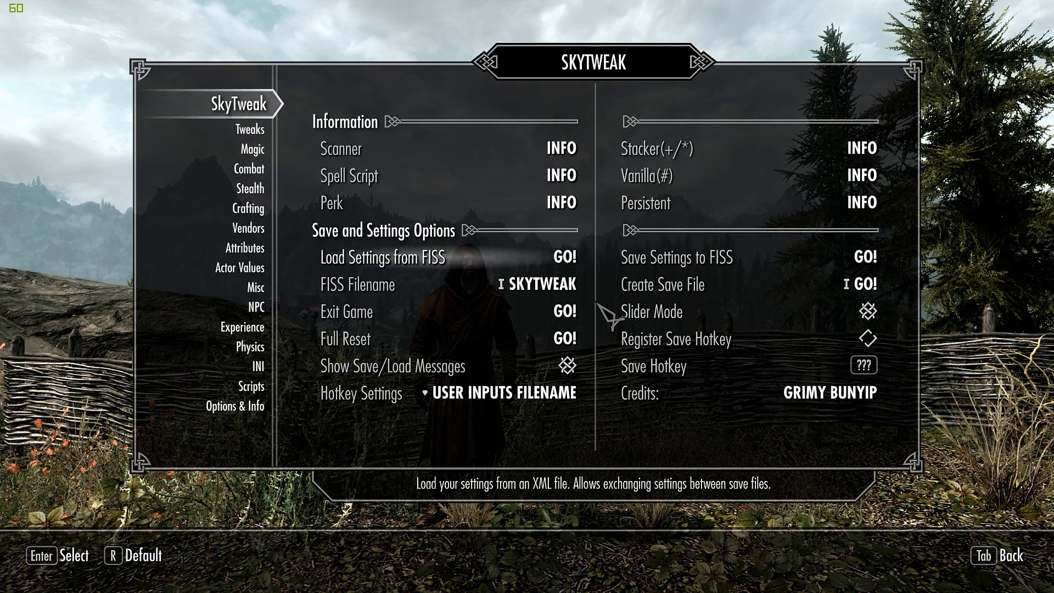
key("Tab")
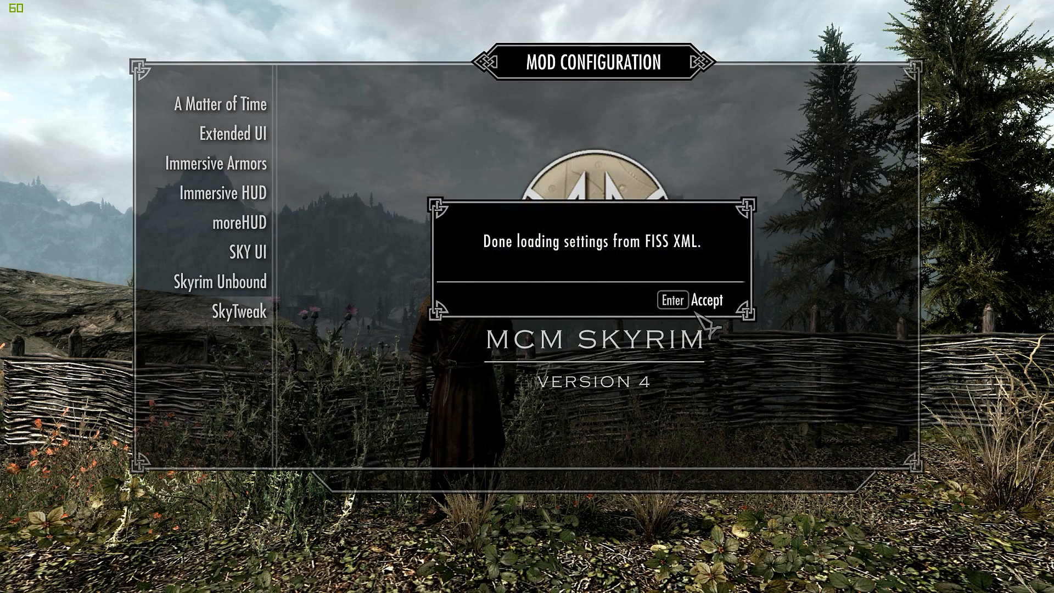
left_click(699, 302)
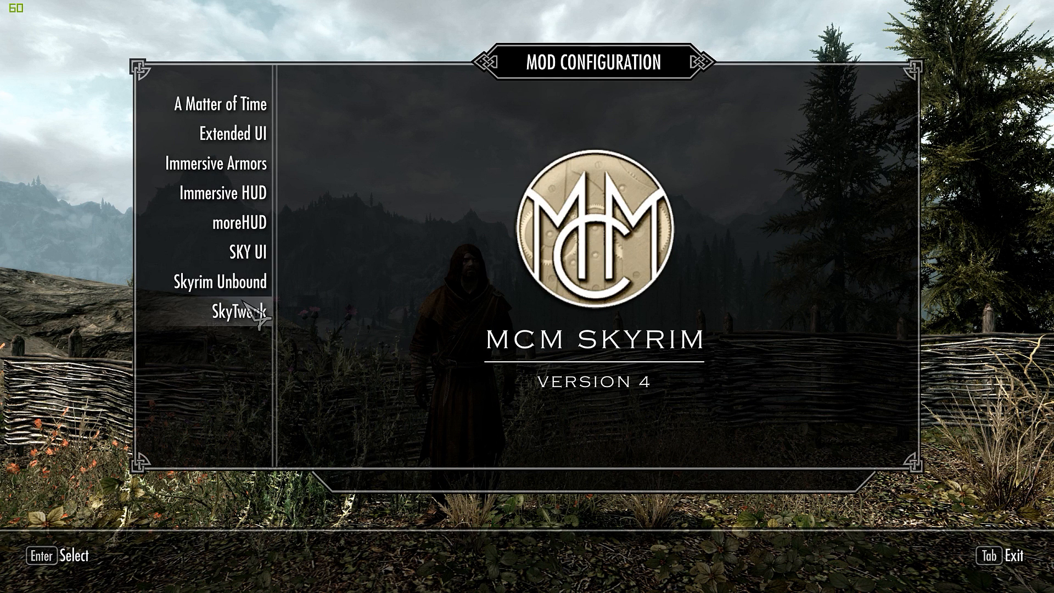
Leave the mod configuration, return to gameplay and toggle the HUD compass on
key("Tab")
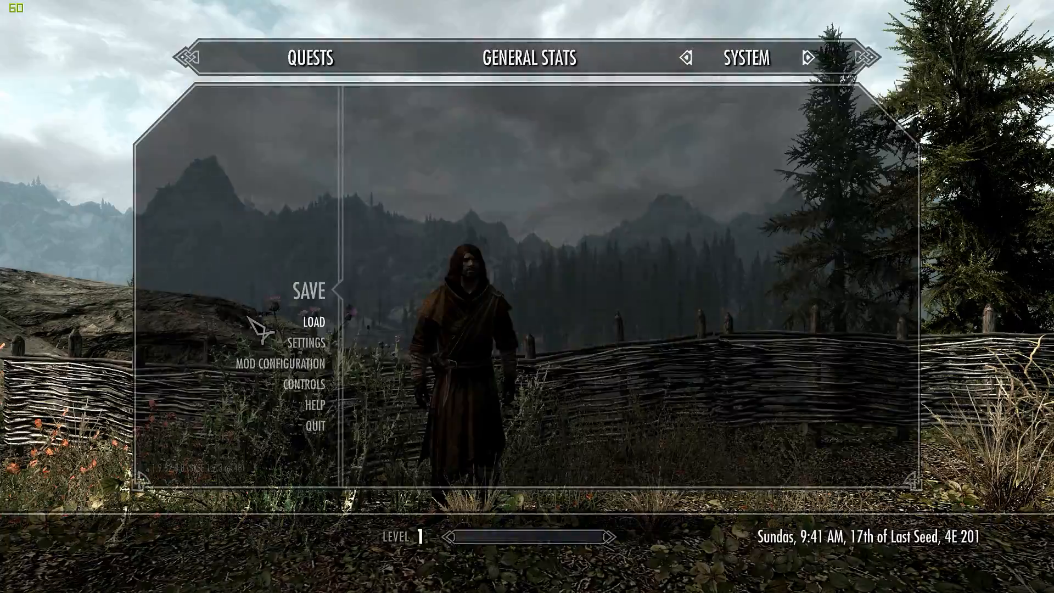
key("Tab")
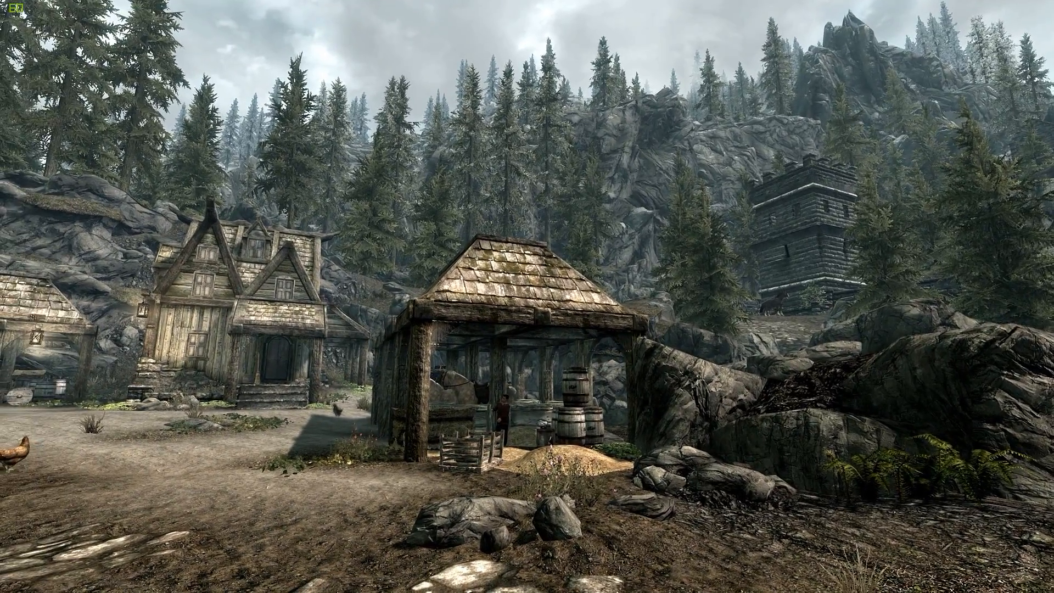
key("x")
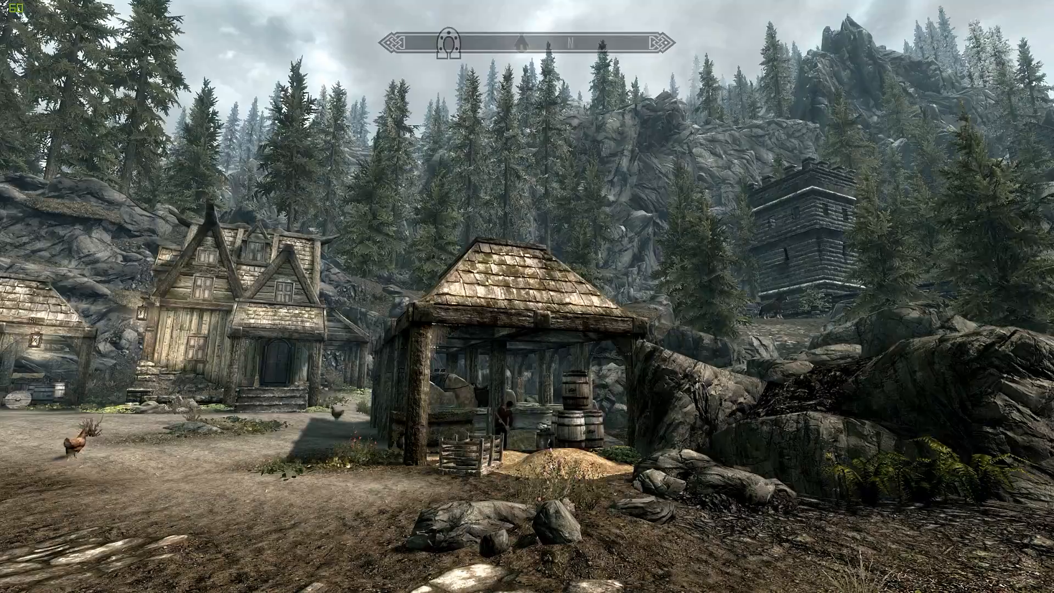